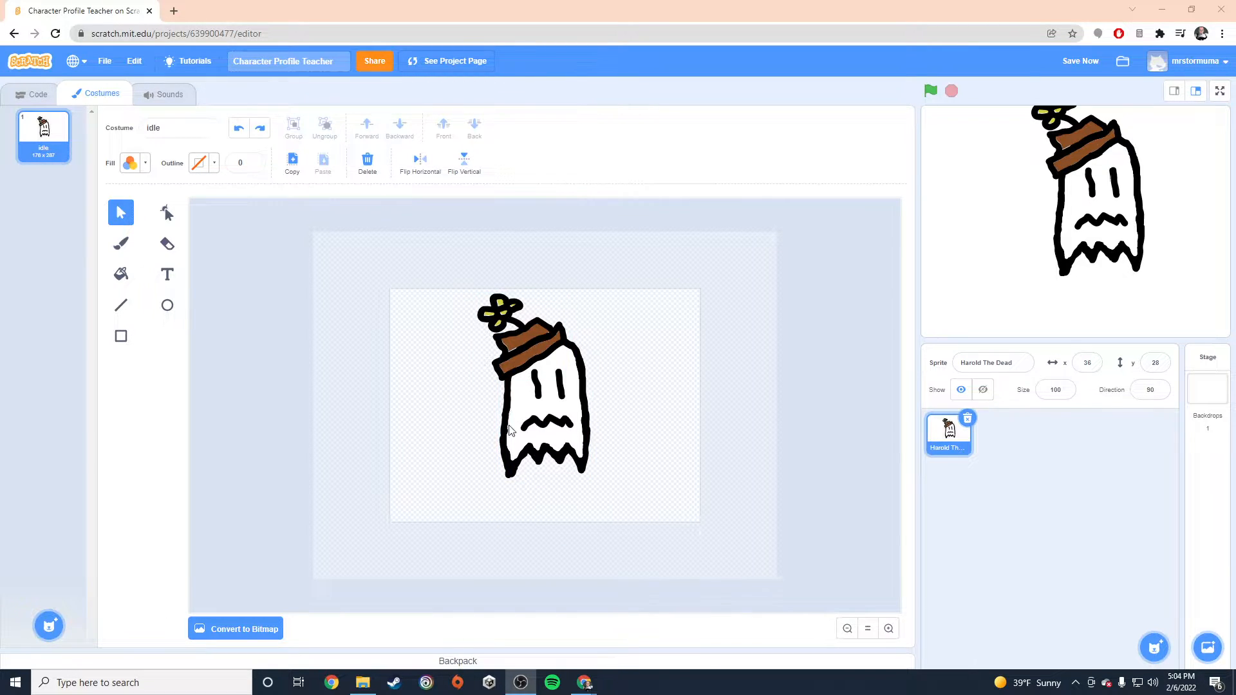
pyautogui.click(523, 448)
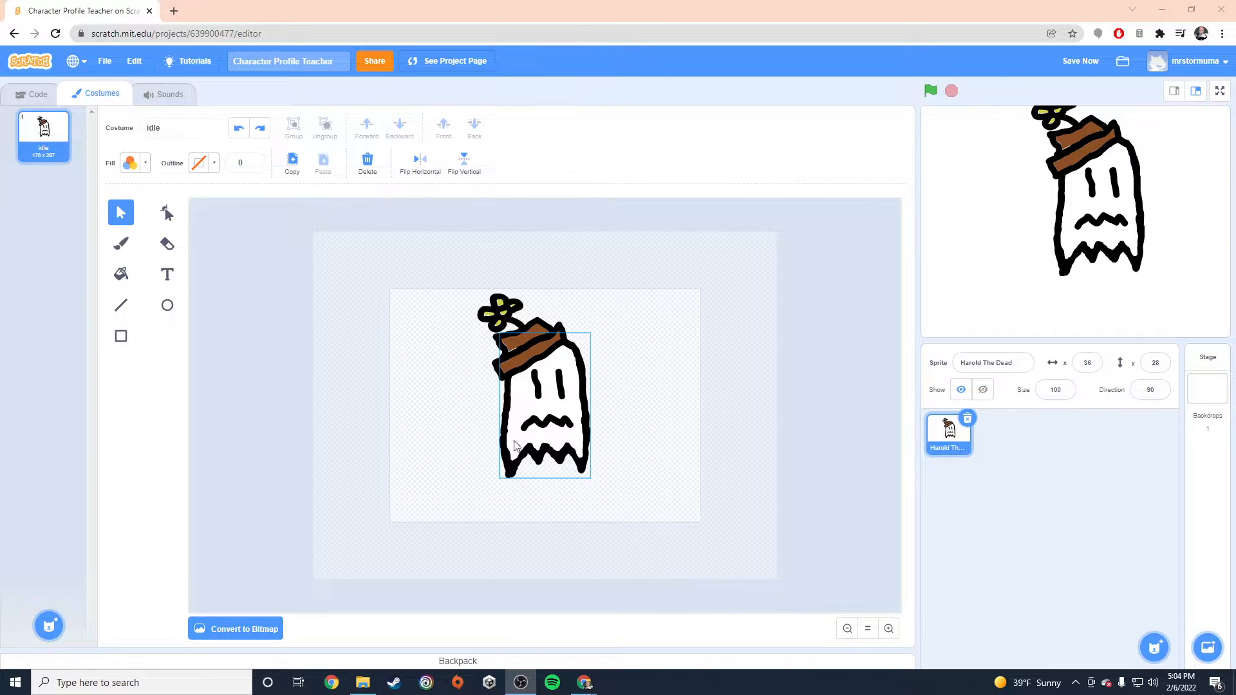
pyautogui.click(435, 335)
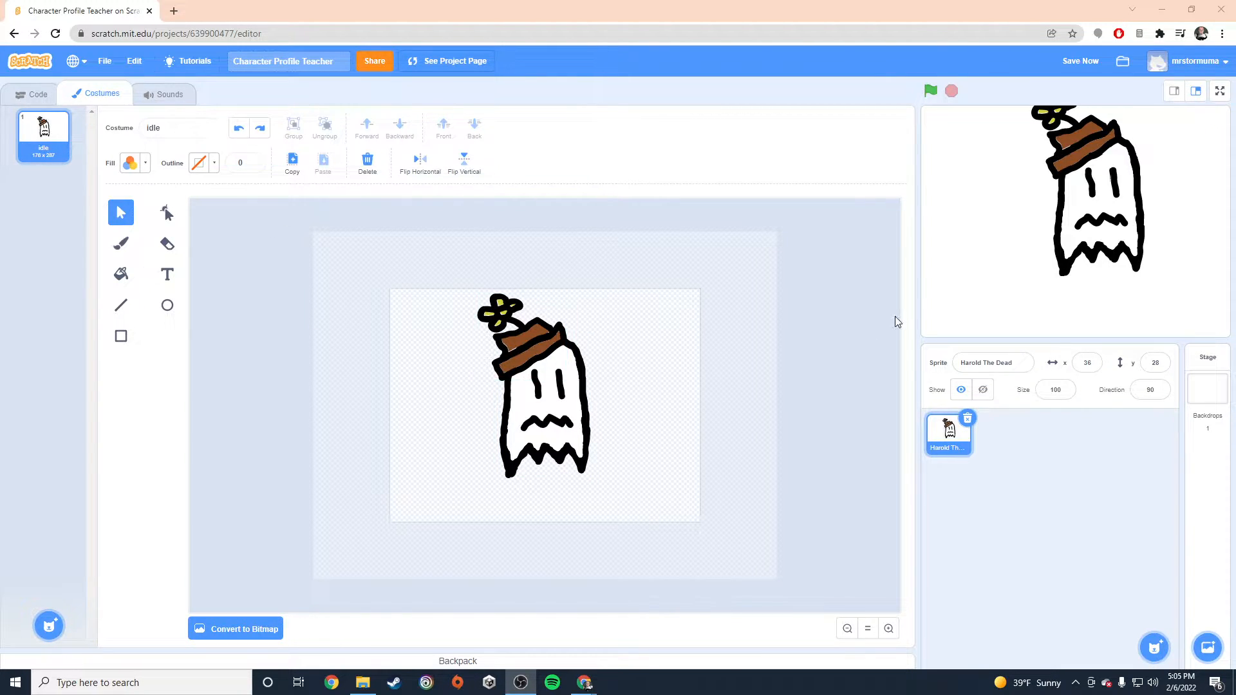
pyautogui.click(1204, 251)
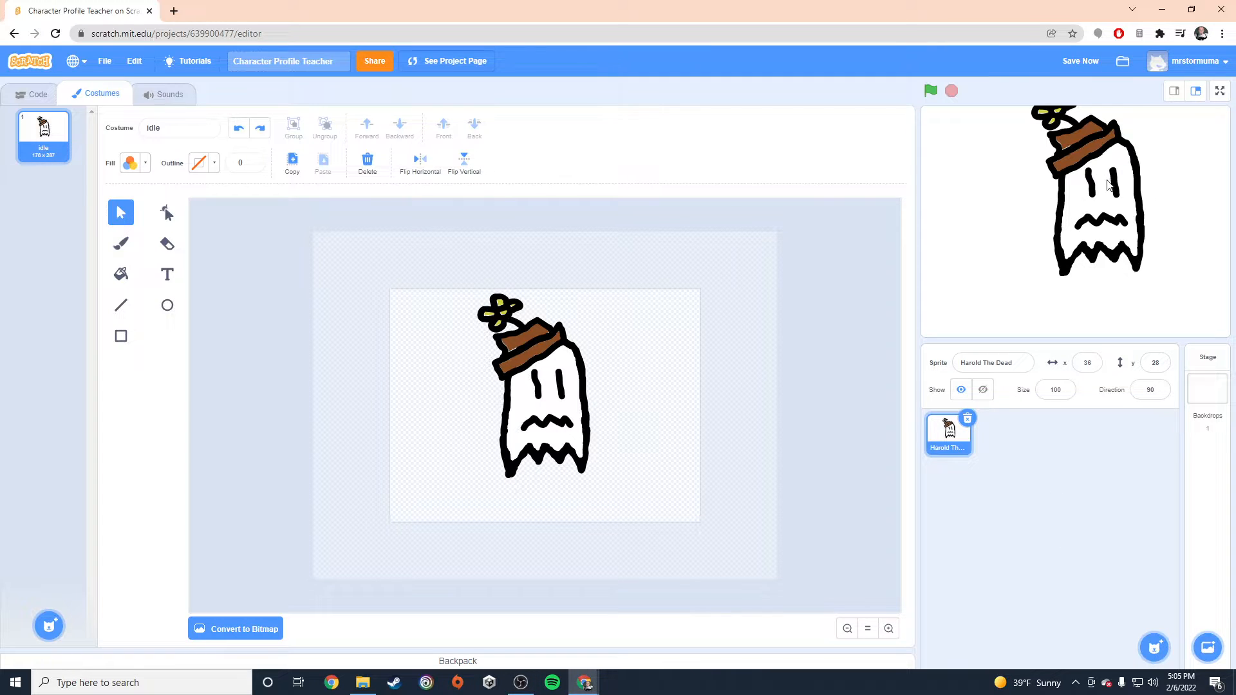
# - Move the ghost sprite down on the stage to about x 17, y -22 and set its size to 75
pyautogui.moveTo(1107, 198); pyautogui.dragTo(1099, 249)
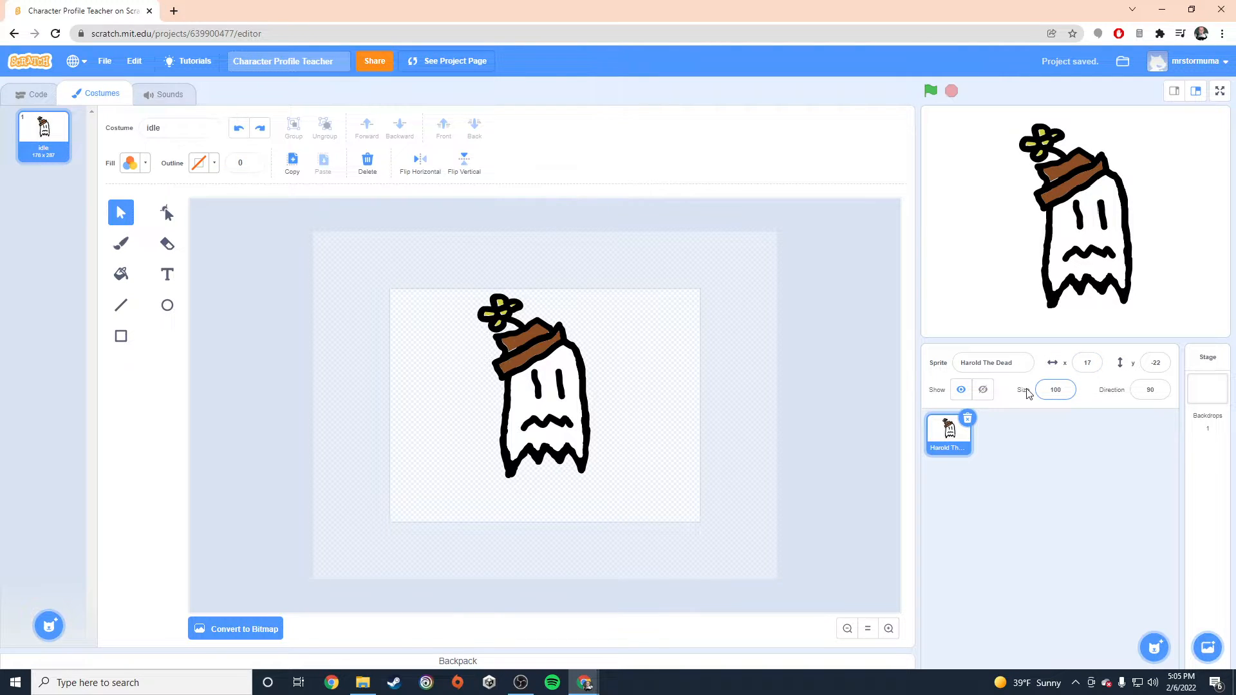
pyautogui.click(1066, 394)
pyautogui.write('75')
pyautogui.press('Return')
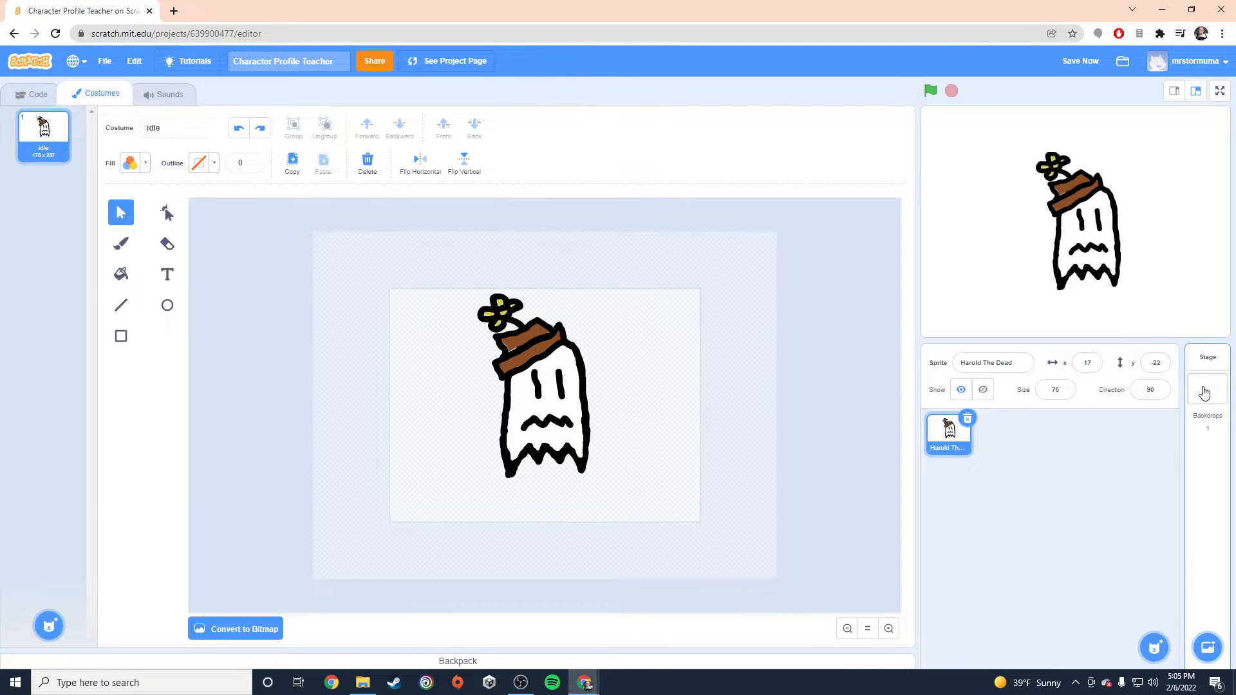
# - Create a new blank backdrop for painting
pyautogui.moveTo(1208, 647)
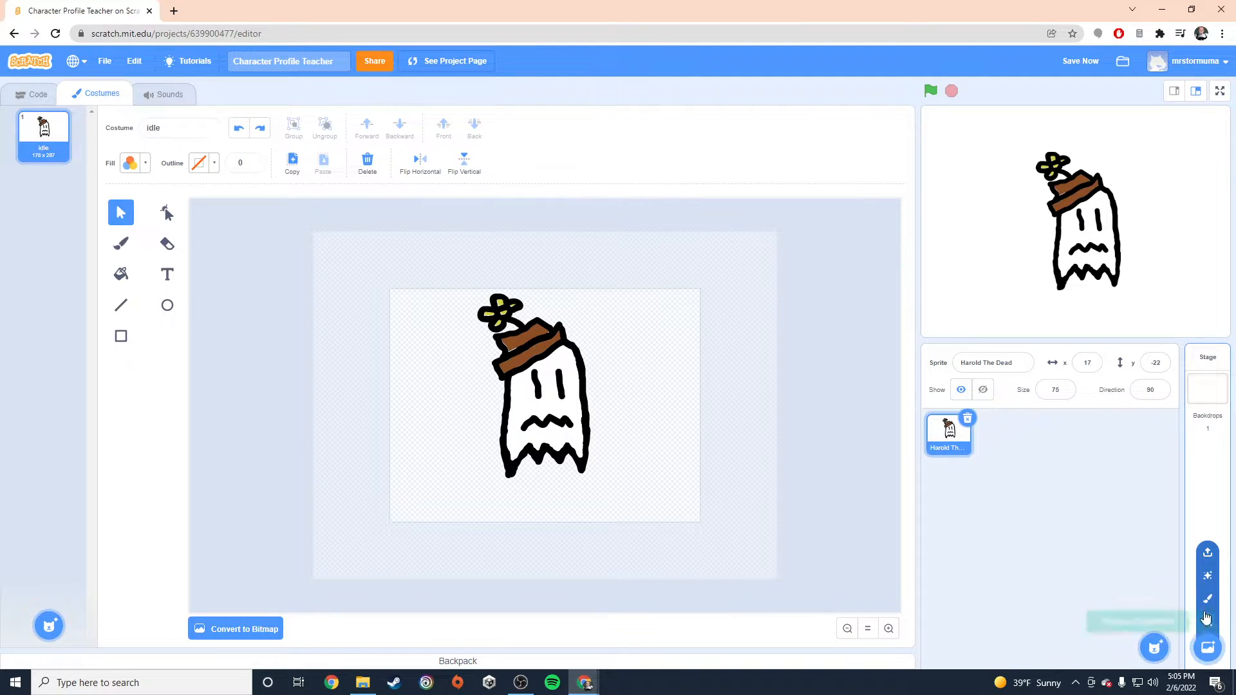
pyautogui.click(1206, 618)
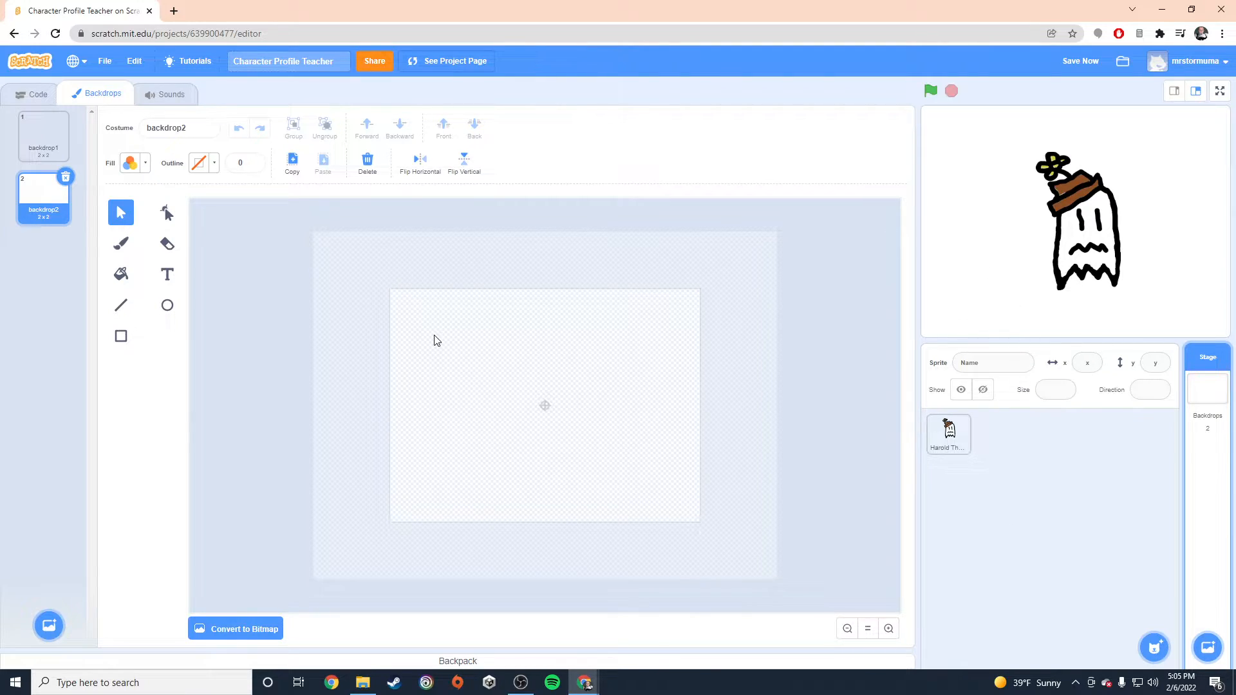
# - Draw a black ground rectangle with no outline across the bottom of the backdrop, extending past its side edges
pyautogui.click(121, 336)
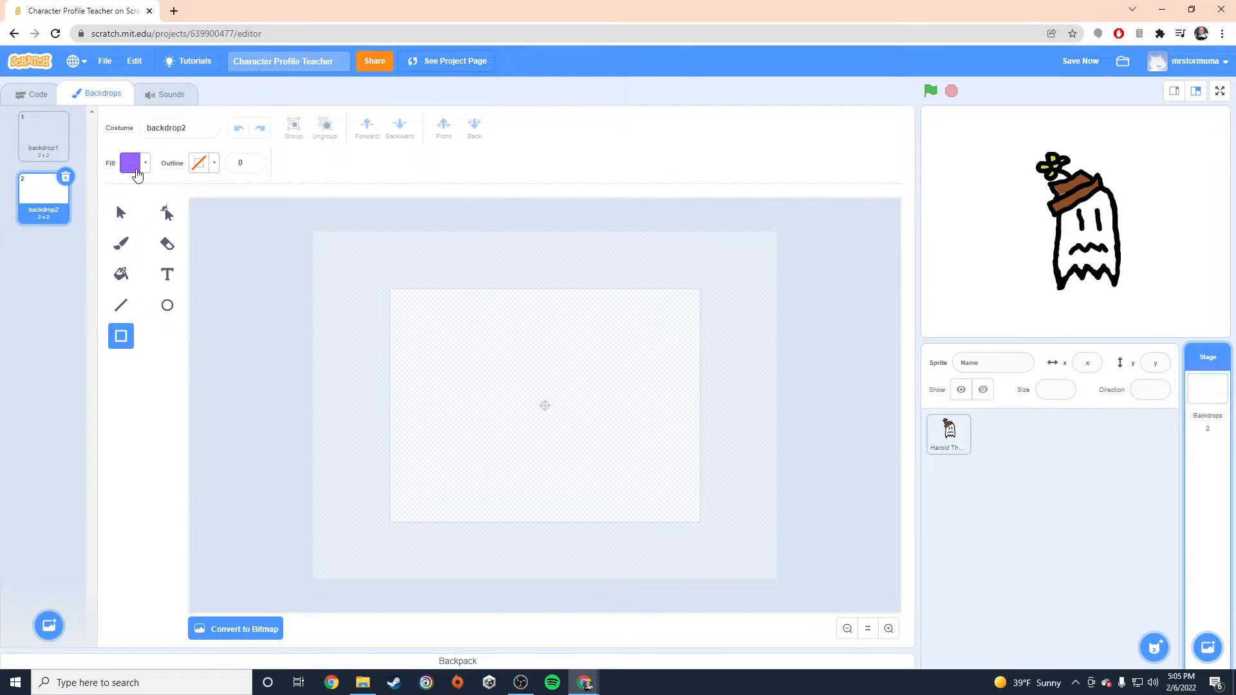
pyautogui.click(135, 171)
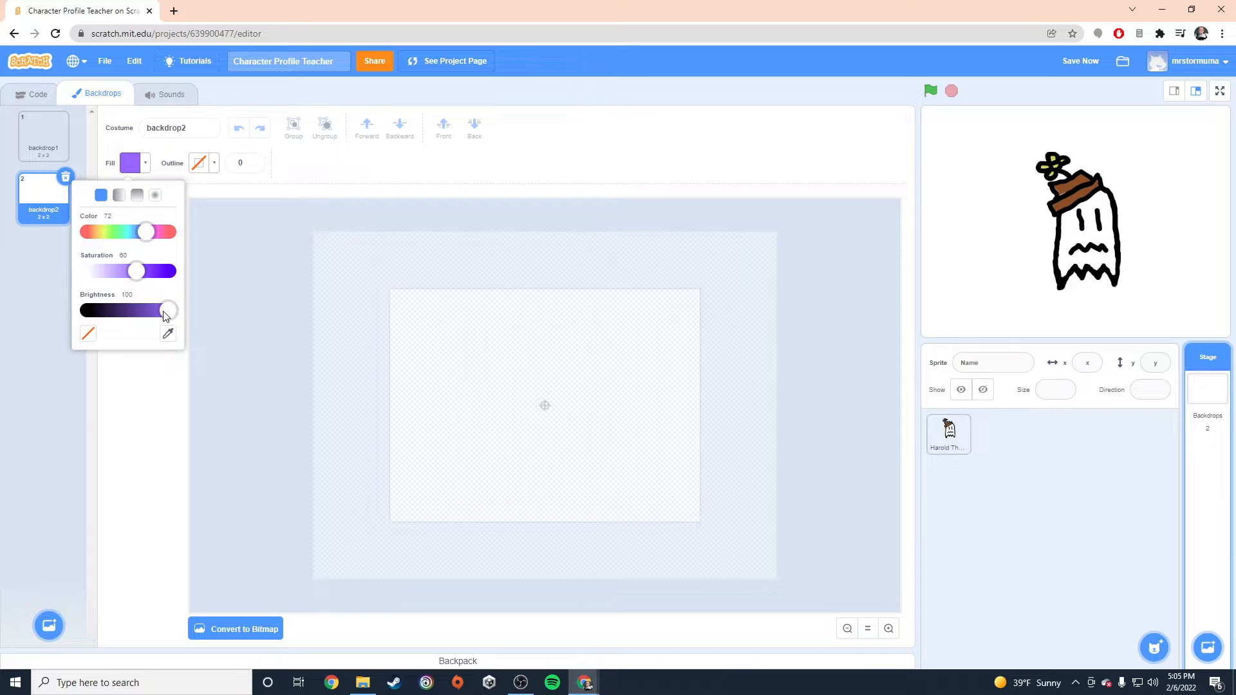
pyautogui.moveTo(166, 313); pyautogui.dragTo(39, 314)
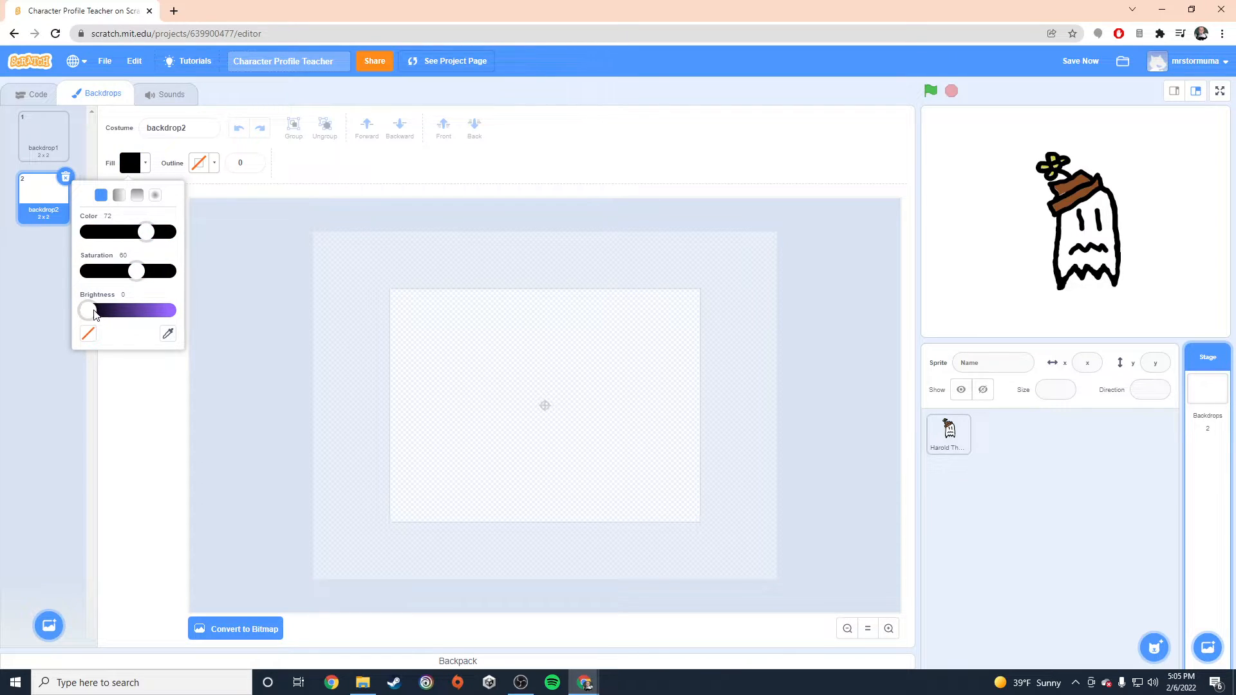
pyautogui.click(238, 317)
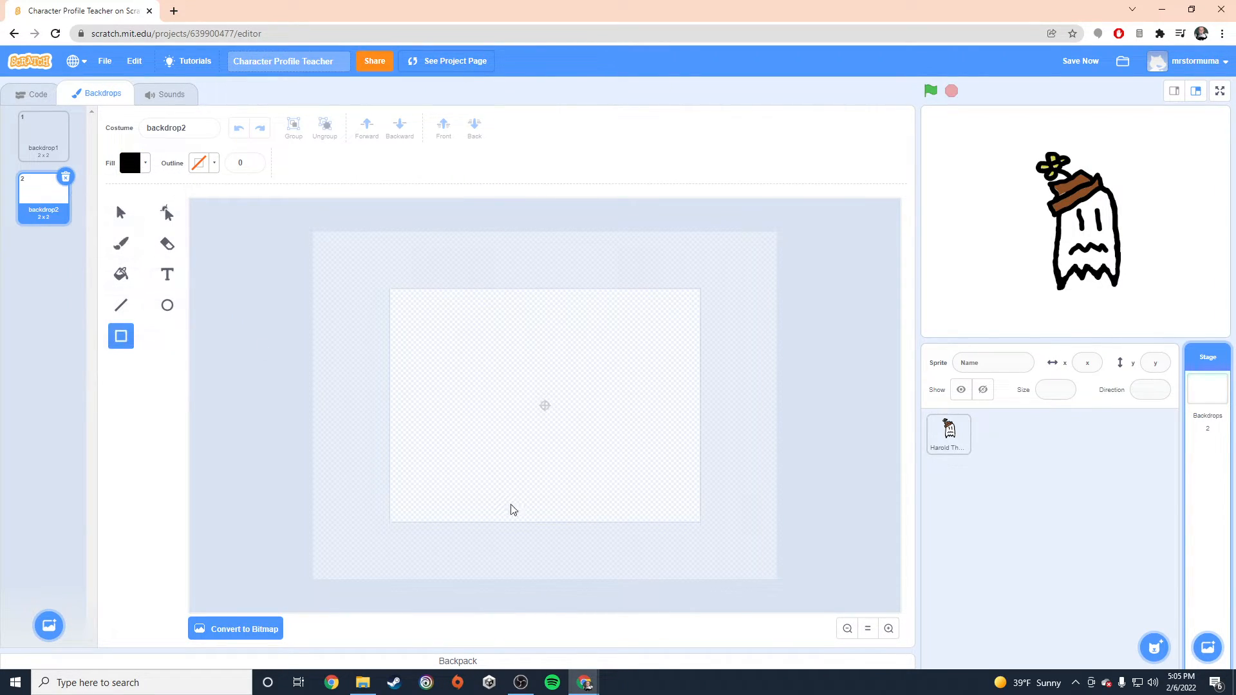
pyautogui.moveTo(372, 472)
pyautogui.mouseDown()
pyautogui.moveTo(610, 549)
pyautogui.moveTo(734, 550)
pyautogui.moveTo(719, 542)
pyautogui.mouseUp()
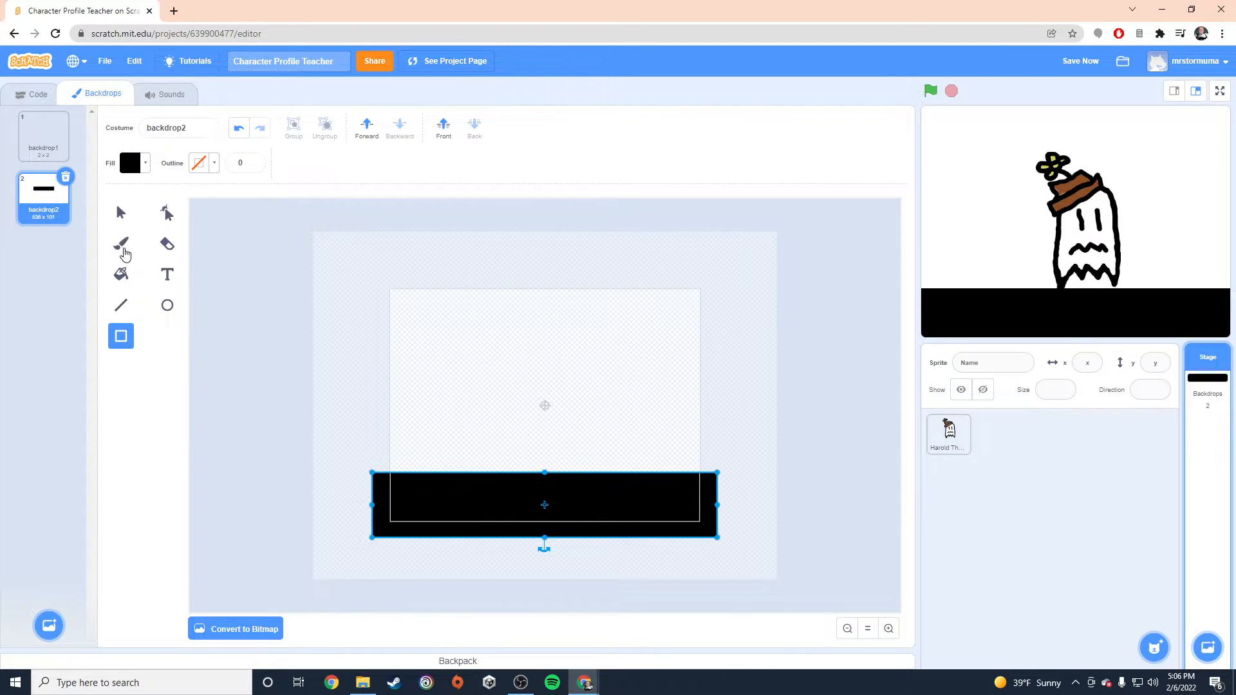
# - Set the rectangle fill to dark green with color 30, saturation 83 and brightness 23
pyautogui.click(121, 247)
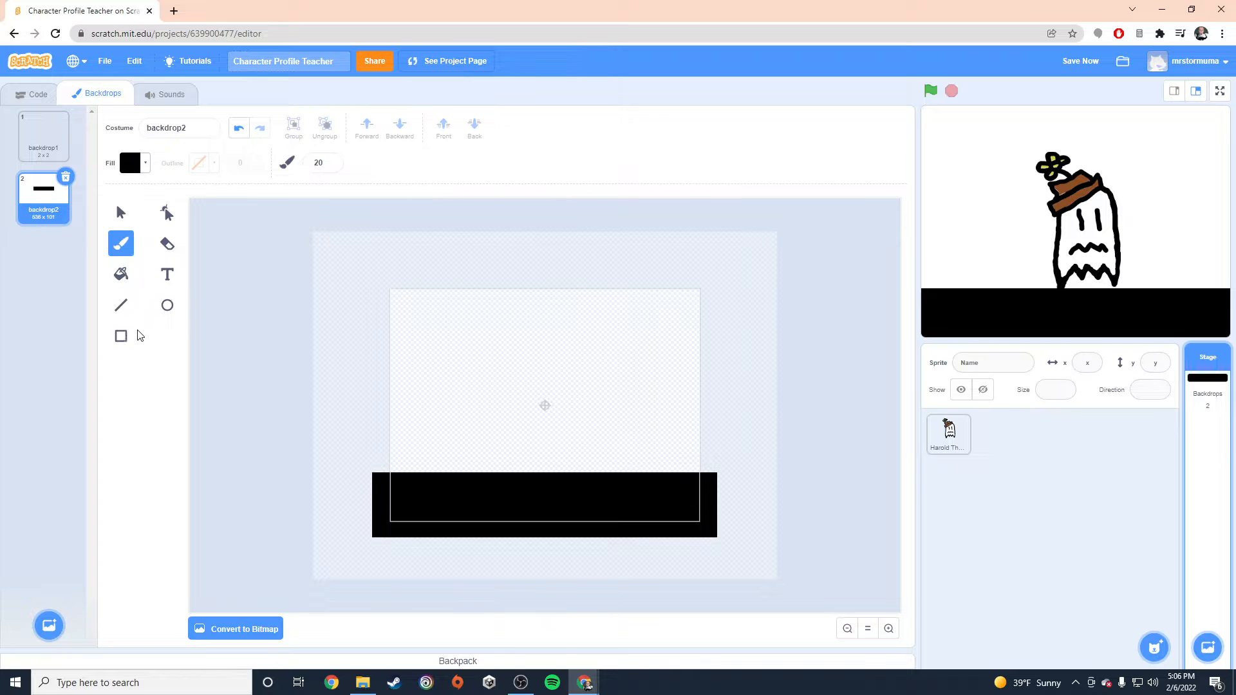
pyautogui.click(121, 335)
pyautogui.click(132, 166)
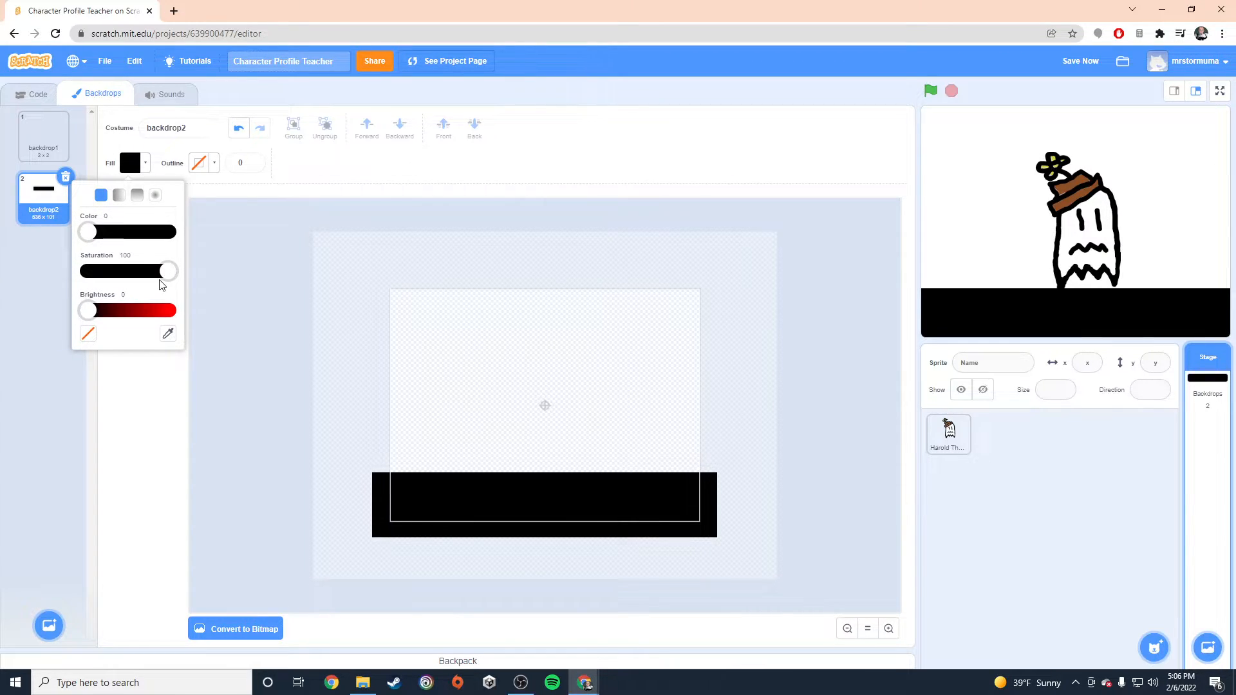
pyautogui.moveTo(166, 271); pyautogui.dragTo(127, 270)
pyautogui.moveTo(100, 316); pyautogui.dragTo(126, 311)
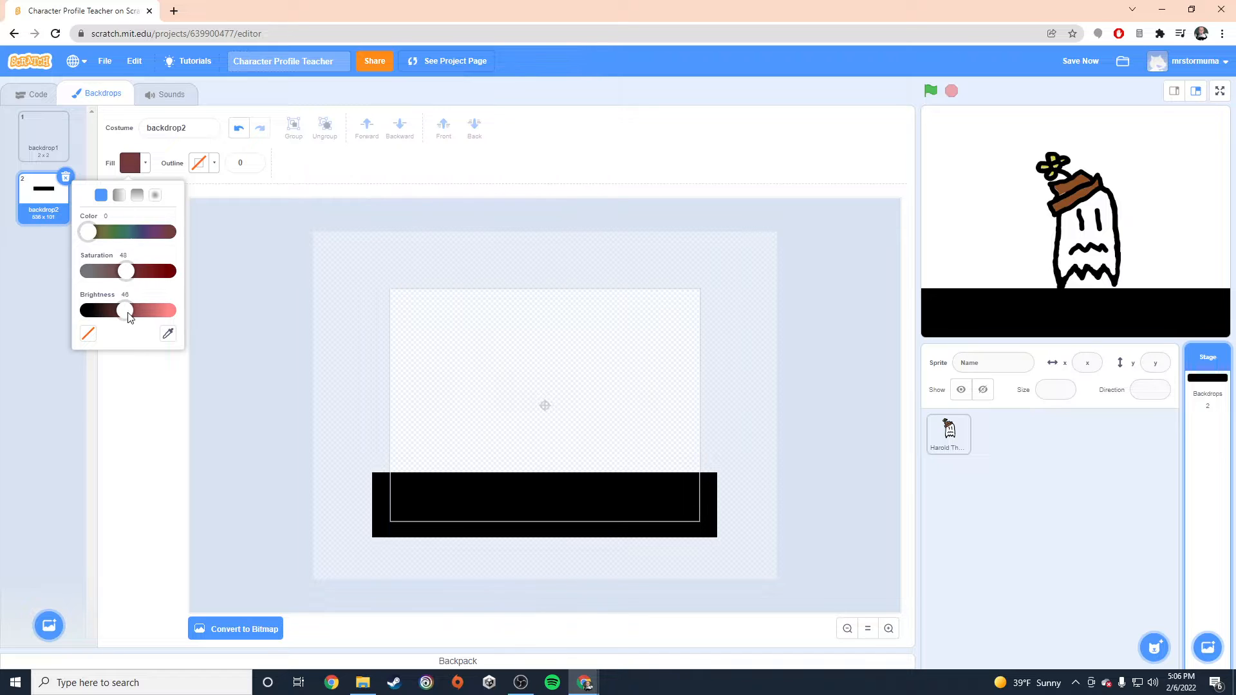
pyautogui.moveTo(103, 233); pyautogui.dragTo(154, 271)
pyautogui.moveTo(129, 312); pyautogui.dragTo(106, 312)
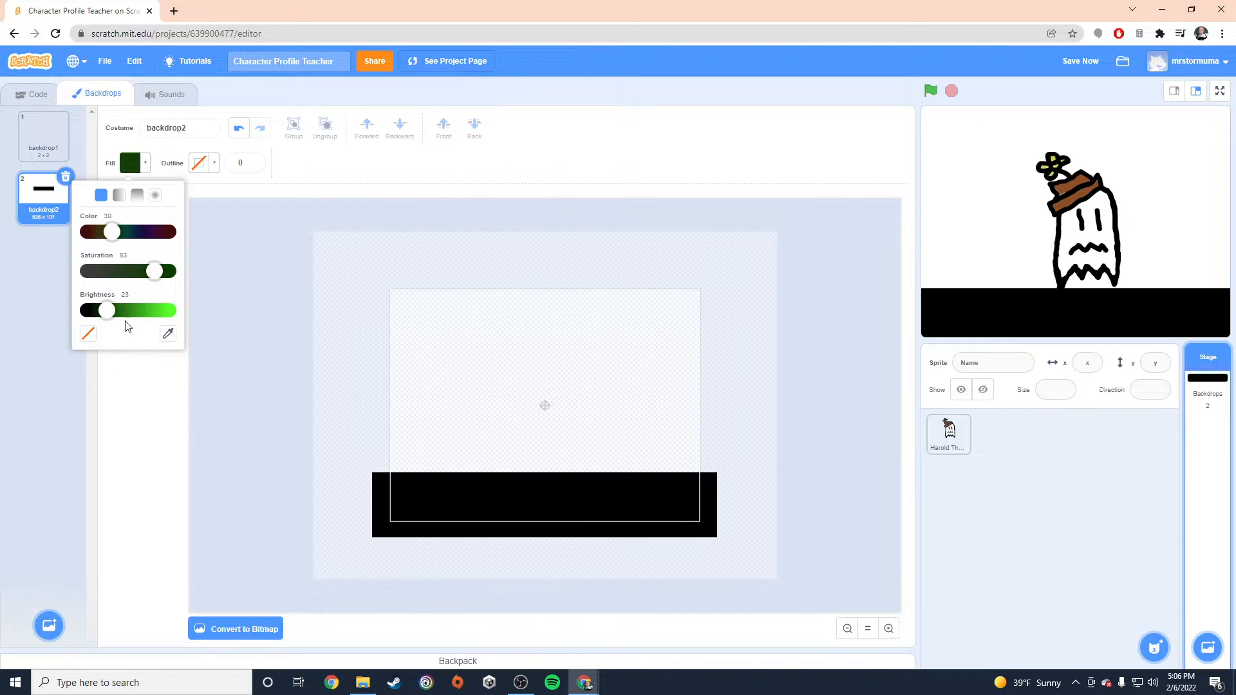
pyautogui.click(334, 482)
pyautogui.click(472, 517)
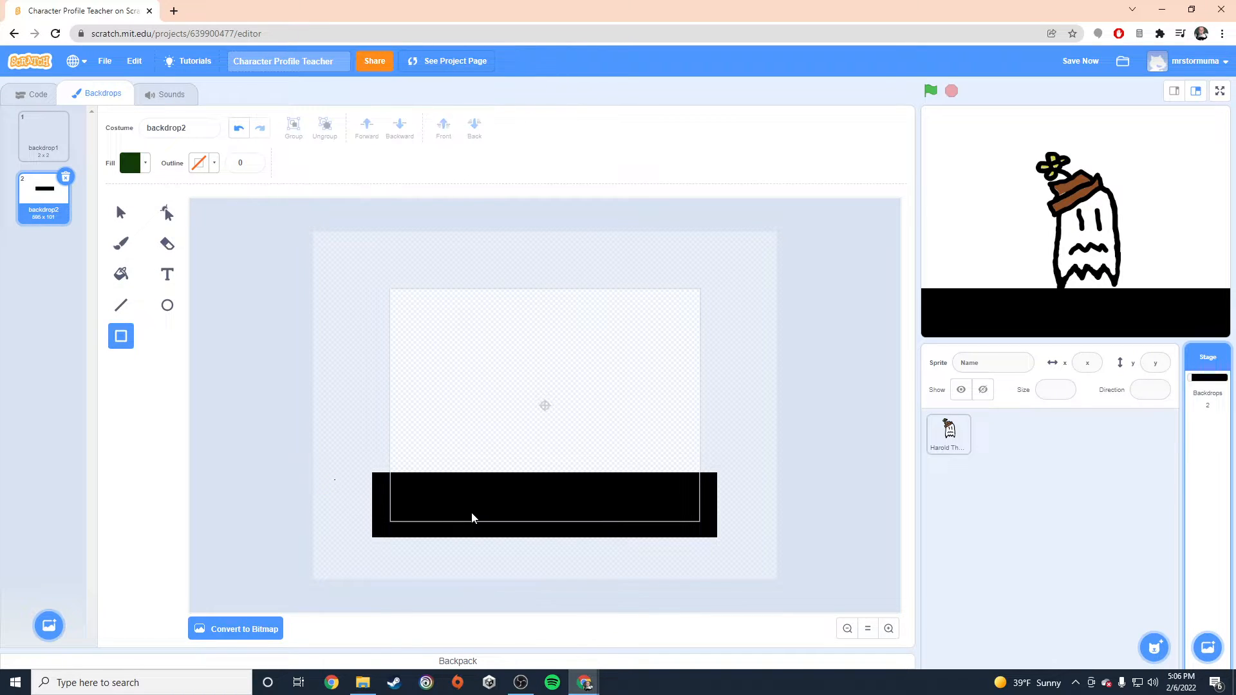
# - Delete the black ground rectangle from the backdrop
pyautogui.click(120, 212)
pyautogui.click(557, 499)
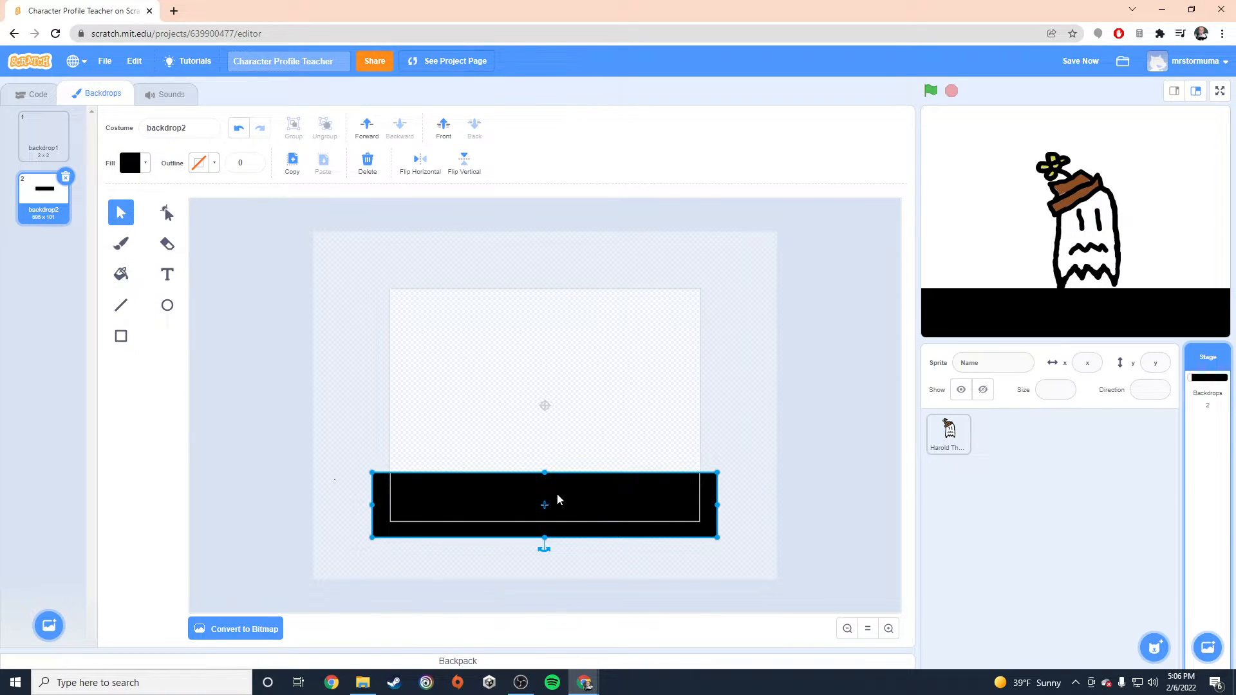
pyautogui.press('Delete')
# - Draw a dark green ground rectangle across the bottom of the backdrop with fill color 25, saturation 62 and brightness 23
pyautogui.click(120, 336)
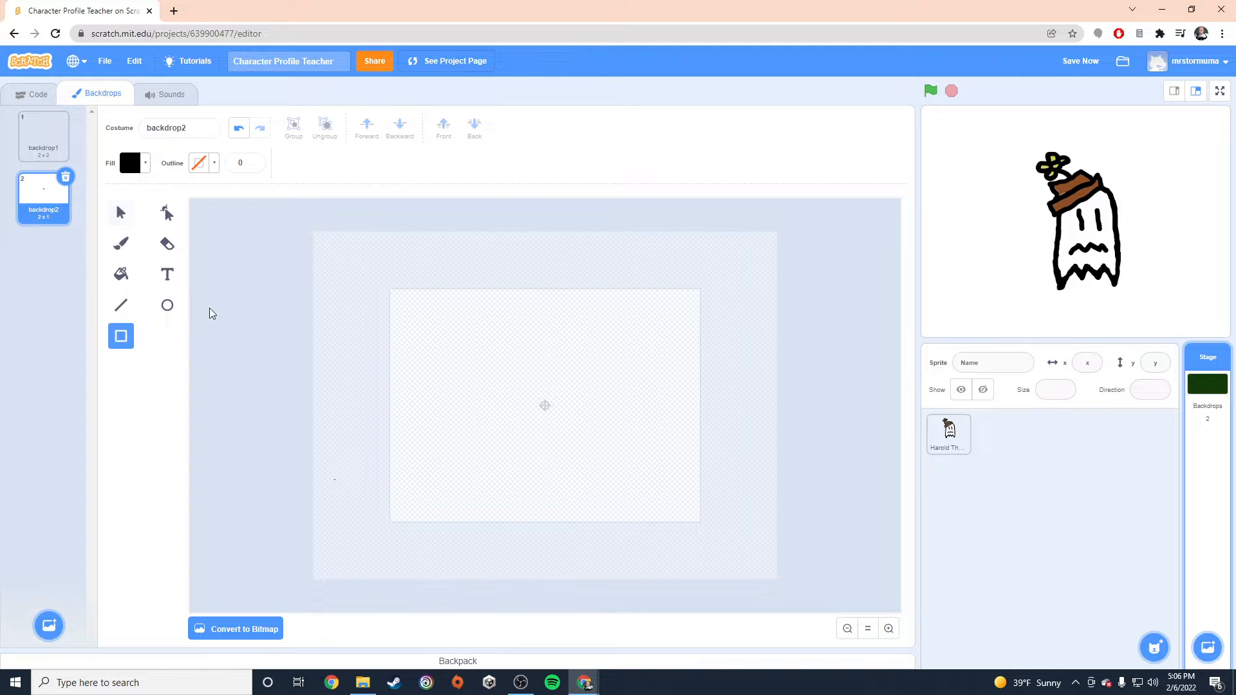
pyautogui.click(130, 162)
pyautogui.moveTo(89, 311)
pyautogui.mouseDown()
pyautogui.moveTo(137, 316)
pyautogui.moveTo(103, 316)
pyautogui.mouseUp()
pyautogui.moveTo(164, 270)
pyautogui.mouseDown()
pyautogui.moveTo(123, 271)
pyautogui.moveTo(98, 239)
pyautogui.moveTo(143, 278)
pyautogui.mouseUp()
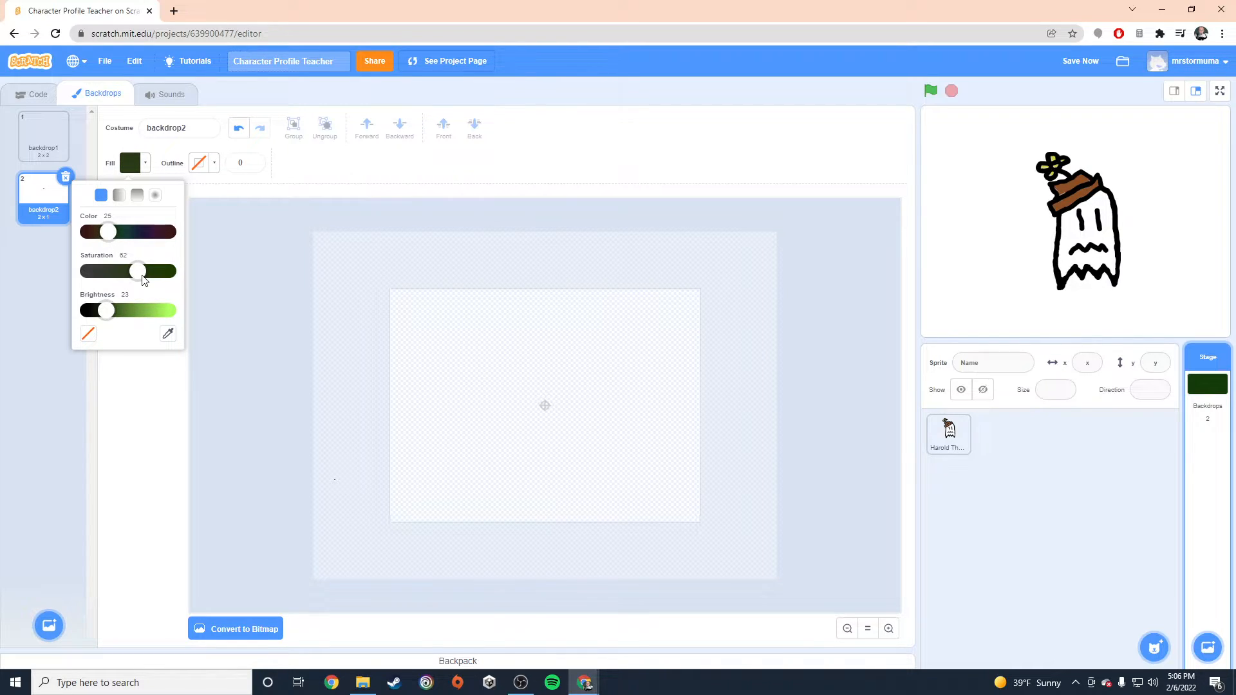
pyautogui.click(353, 476)
pyautogui.moveTo(378, 489); pyautogui.dragTo(711, 537)
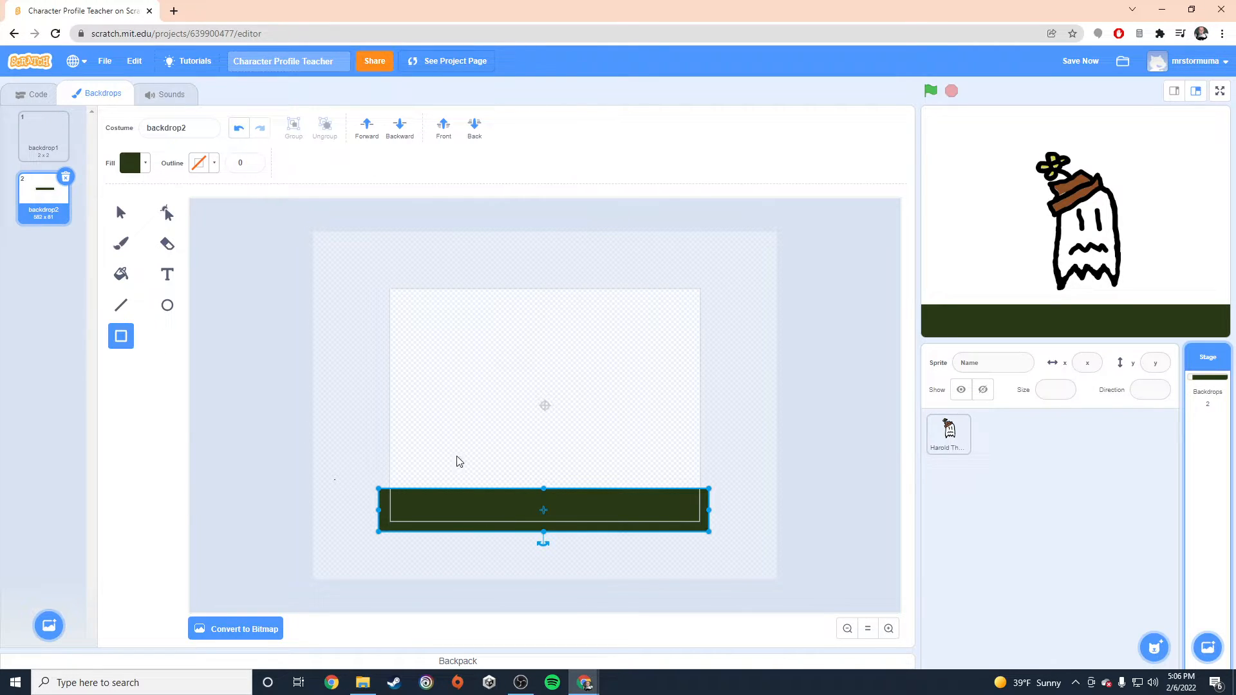
# - Try raising the ground rectangle slightly and filling it dark blue with color 54, saturation 62 and brightness 21, undoing both changes
pyautogui.moveTo(496, 513); pyautogui.dragTo(493, 500)
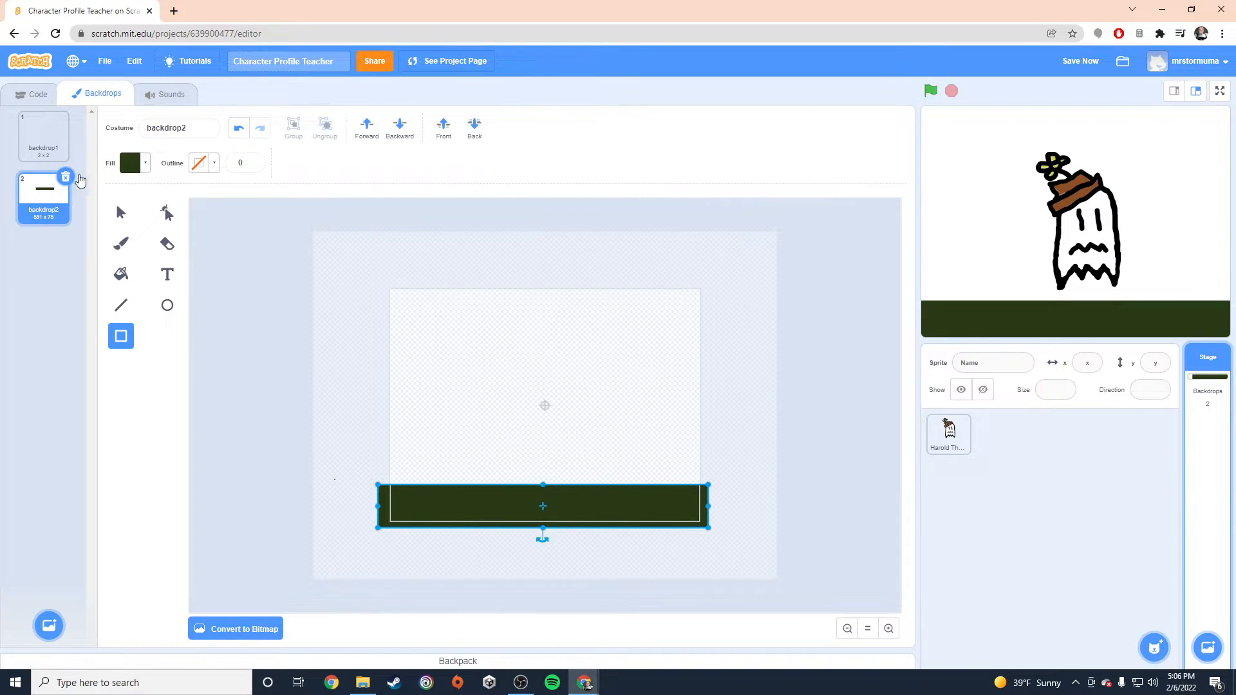
pyautogui.click(131, 165)
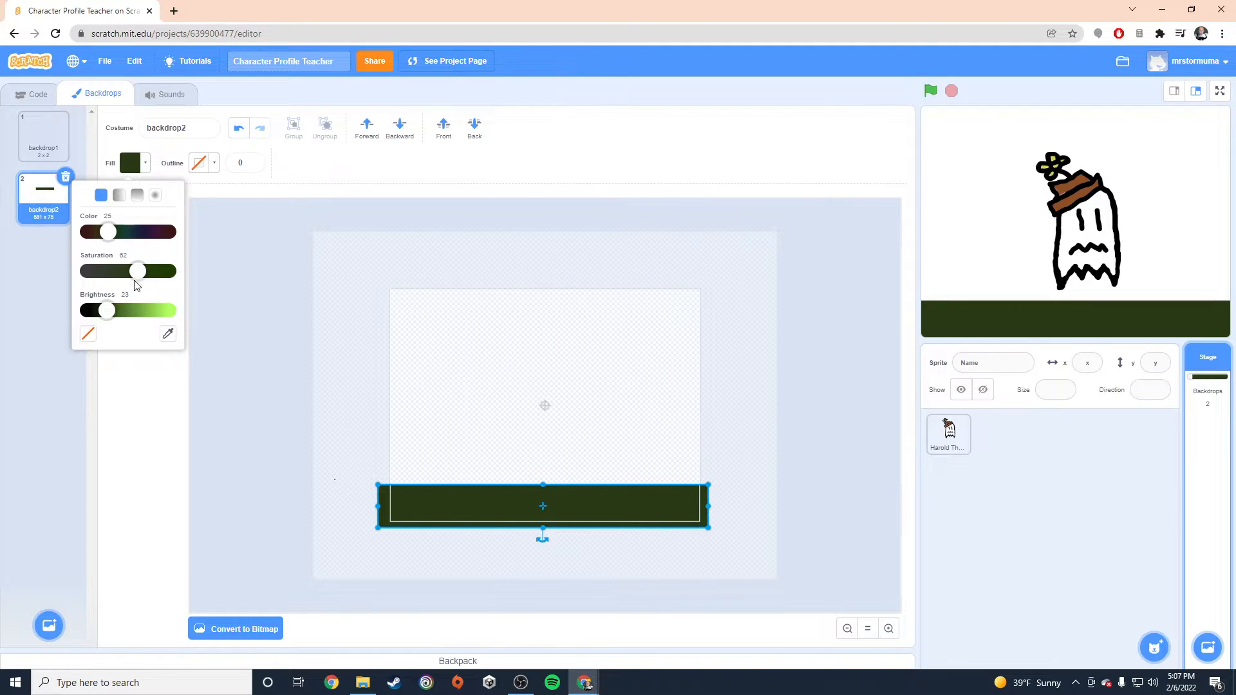
pyautogui.moveTo(113, 239); pyautogui.dragTo(132, 240)
pyautogui.moveTo(110, 316)
pyautogui.mouseDown()
pyautogui.moveTo(121, 313)
pyautogui.moveTo(105, 313)
pyautogui.mouseUp()
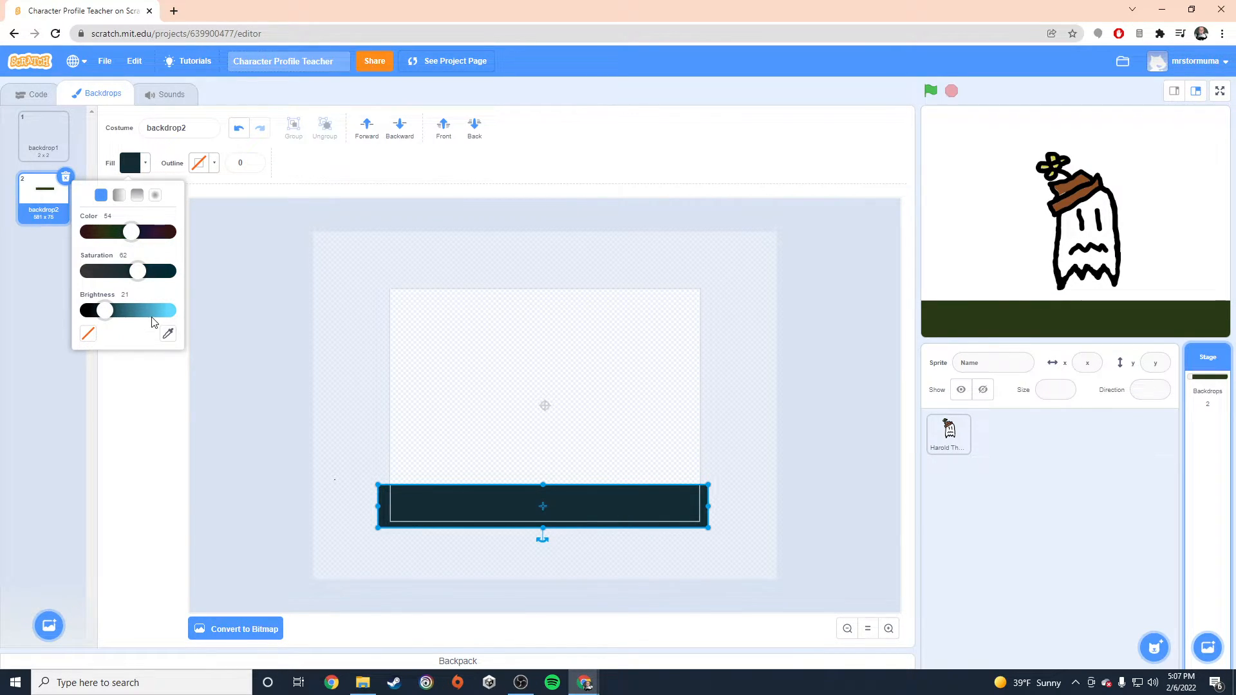
pyautogui.hotkey('ctrl', 'z')
pyautogui.click(294, 350)
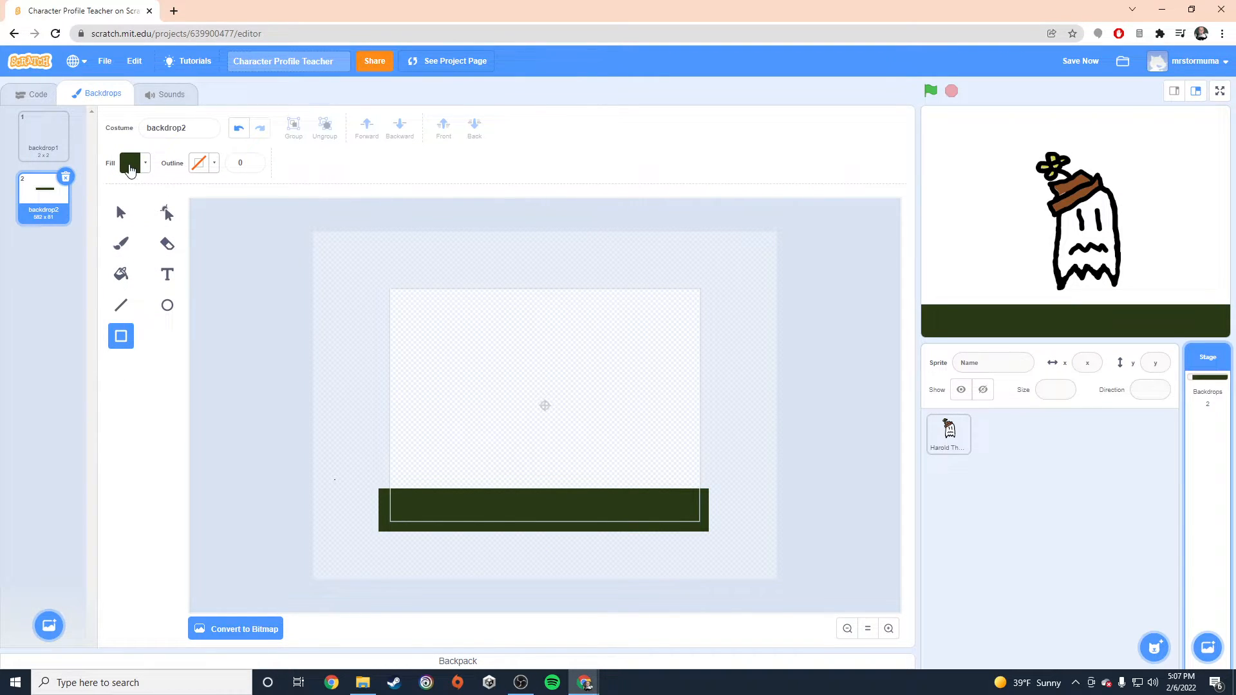
# - Draw a dark blue sky rectangle directly above the ground, spanning the backdrop's width, with fill color 55 and brightness 17
pyautogui.click(132, 163)
pyautogui.moveTo(137, 272)
pyautogui.mouseDown()
pyautogui.moveTo(119, 273)
pyautogui.moveTo(122, 231)
pyautogui.moveTo(133, 231)
pyautogui.moveTo(133, 273)
pyautogui.mouseUp()
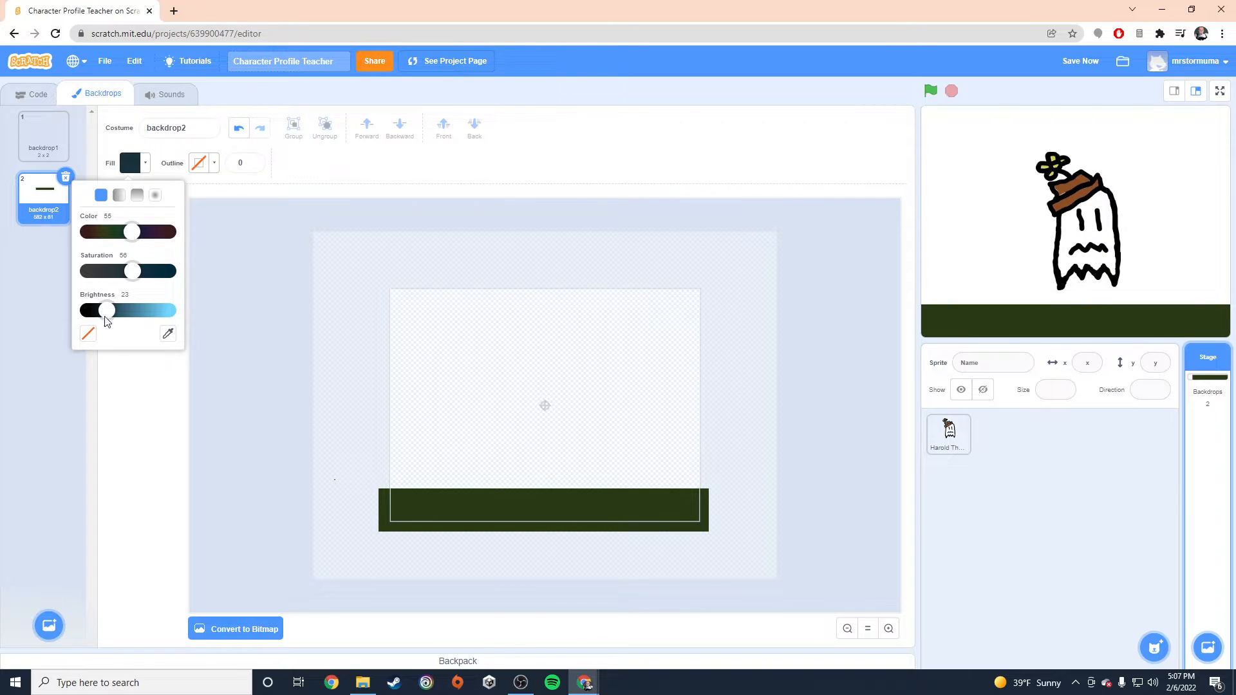
pyautogui.moveTo(109, 312); pyautogui.dragTo(108, 316)
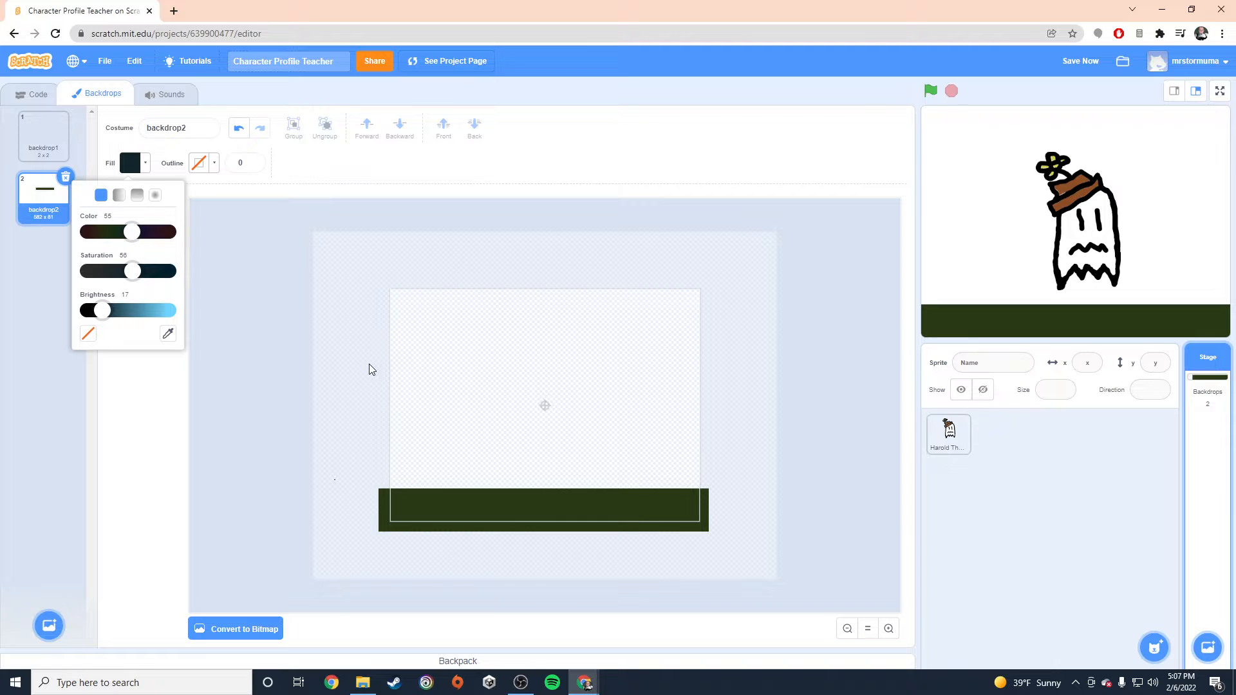
pyautogui.click(280, 352)
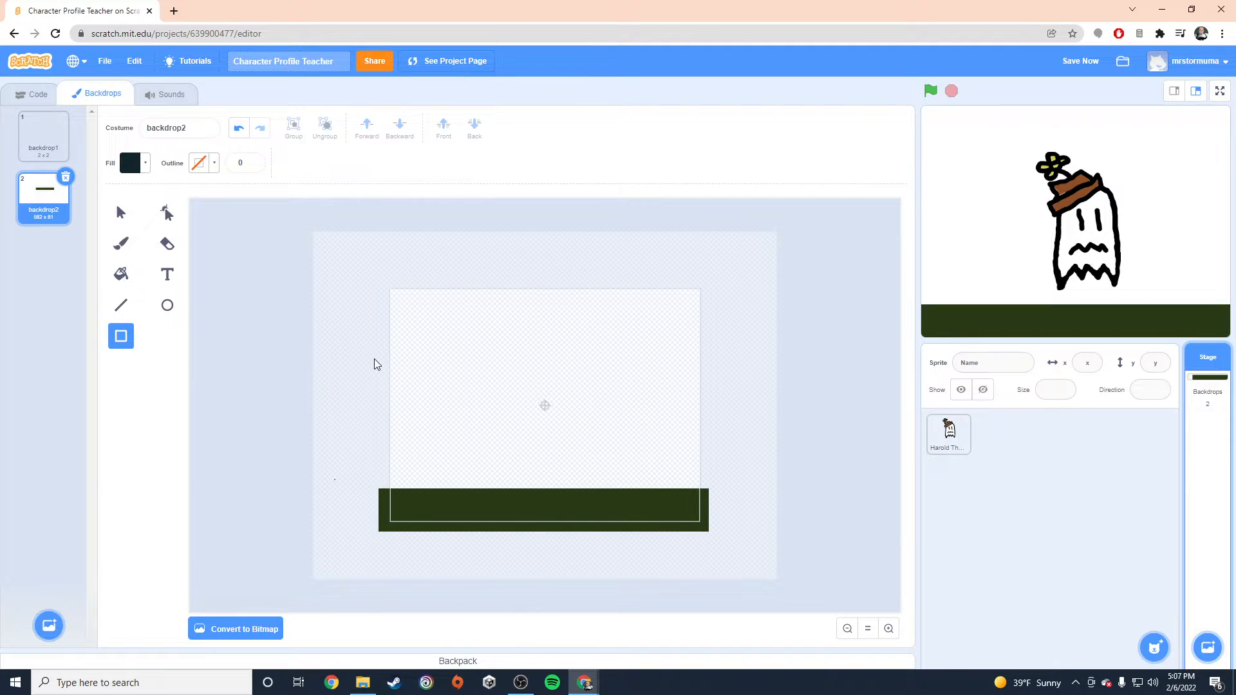
pyautogui.moveTo(375, 360)
pyautogui.mouseDown()
pyautogui.moveTo(645, 490)
pyautogui.moveTo(713, 489)
pyautogui.mouseUp()
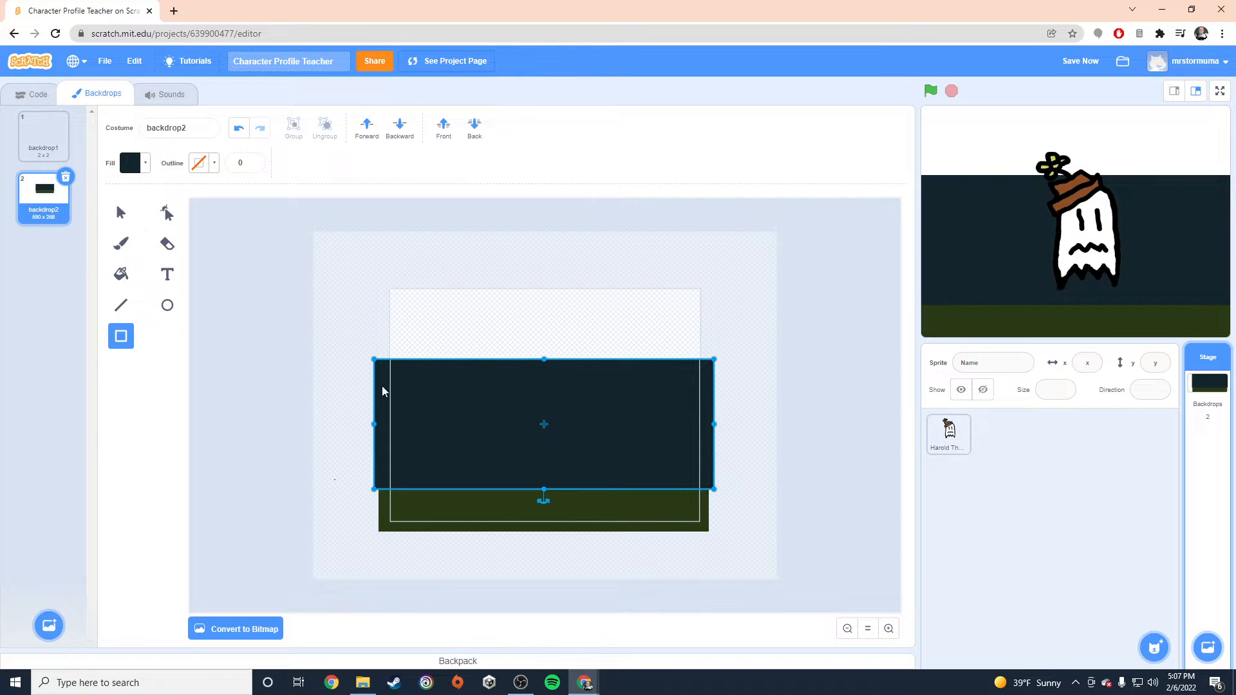
# - Darken the sky rectangle's fill to saturation 70 and brightness 8, and deselect it
pyautogui.click(137, 166)
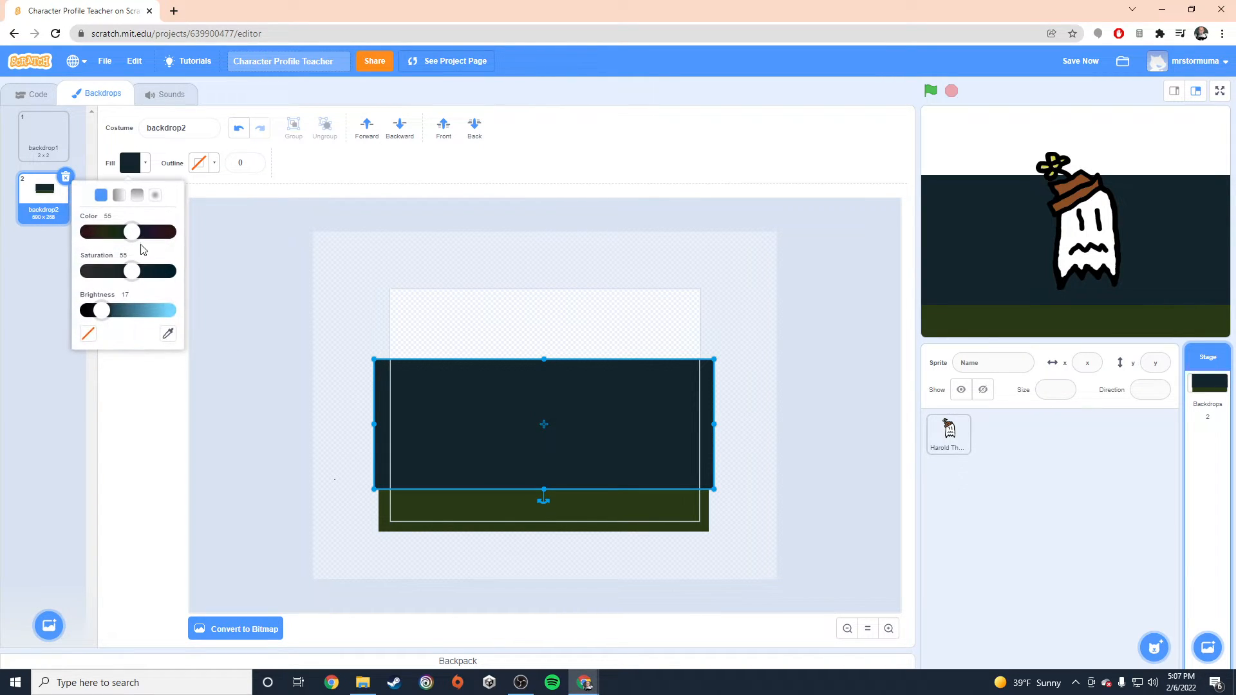
pyautogui.moveTo(132, 271); pyautogui.dragTo(143, 271)
pyautogui.moveTo(102, 311); pyautogui.dragTo(91, 311)
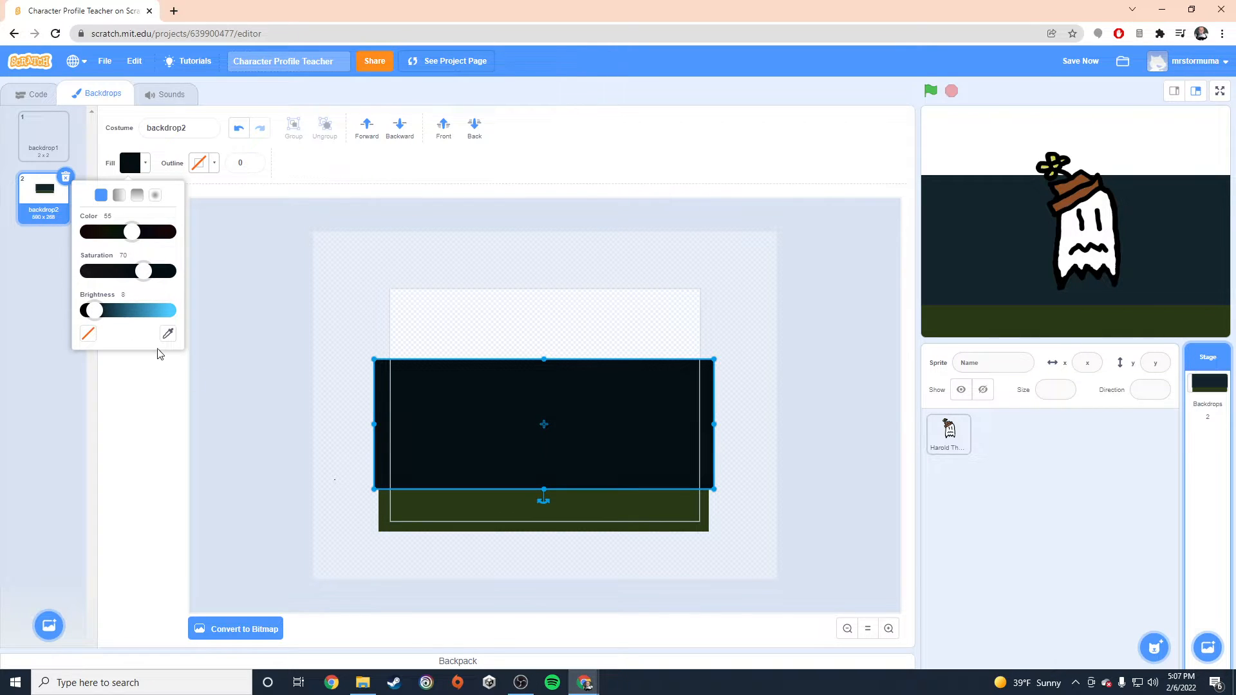
pyautogui.click(216, 405)
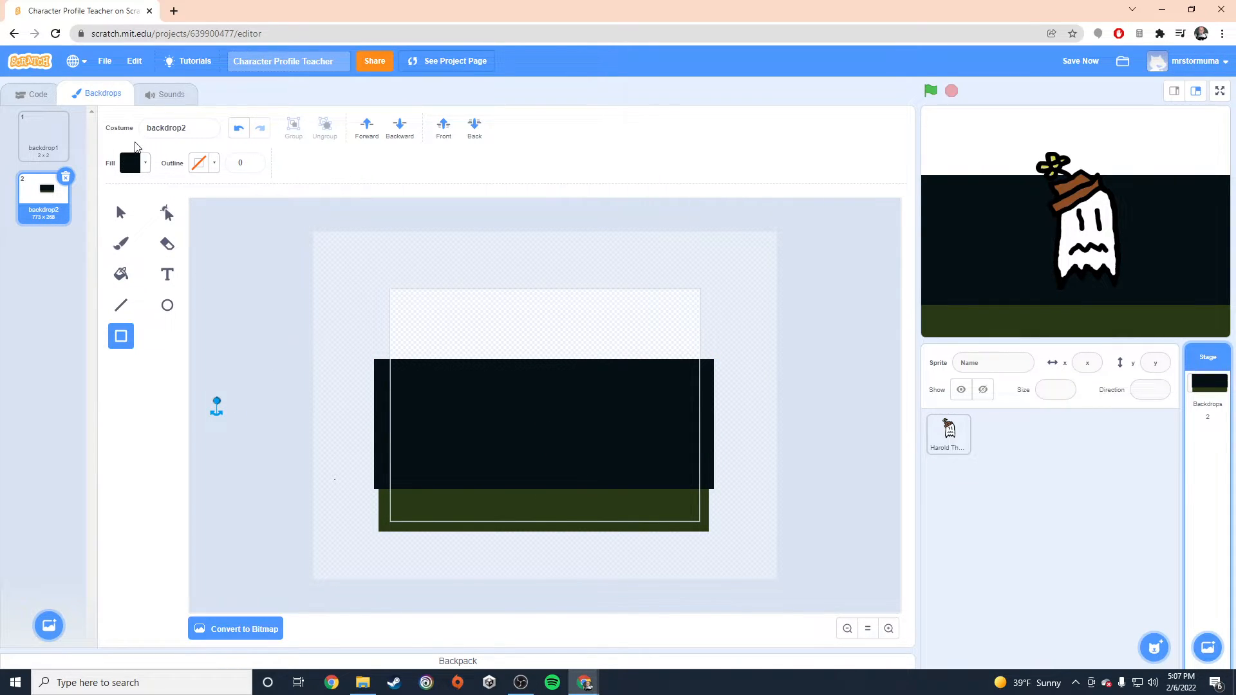
pyautogui.click(253, 360)
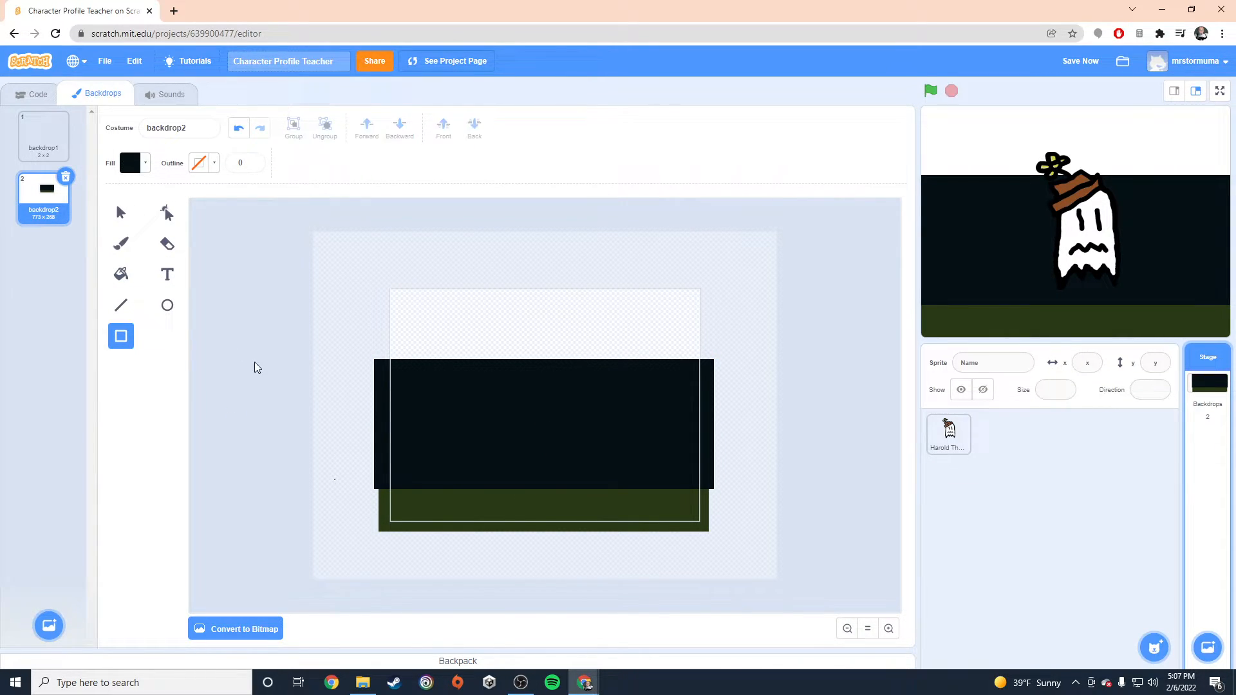
# - Draw a black rectangle with fill brightness 0 above the dark blue sky, spanning its width, and nudge it down to overlap the sky
pyautogui.click(130, 165)
pyautogui.moveTo(90, 311); pyautogui.dragTo(81, 313)
pyautogui.moveTo(145, 271); pyautogui.dragTo(140, 276)
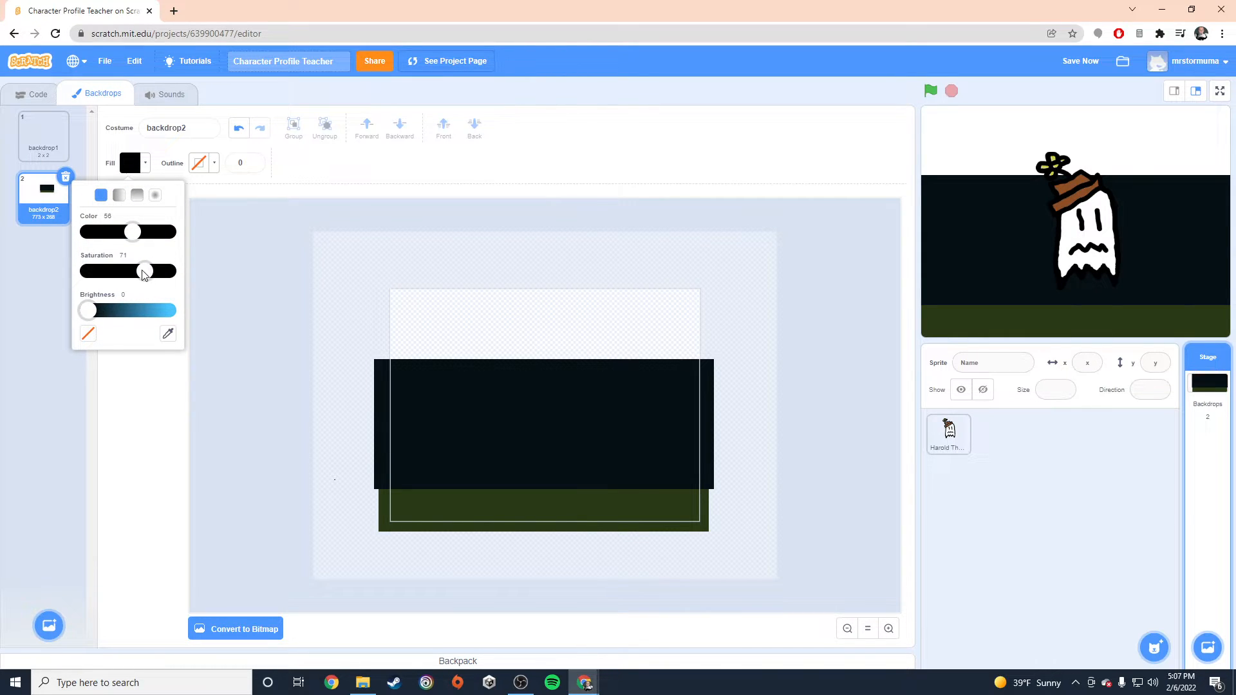
pyautogui.click(150, 422)
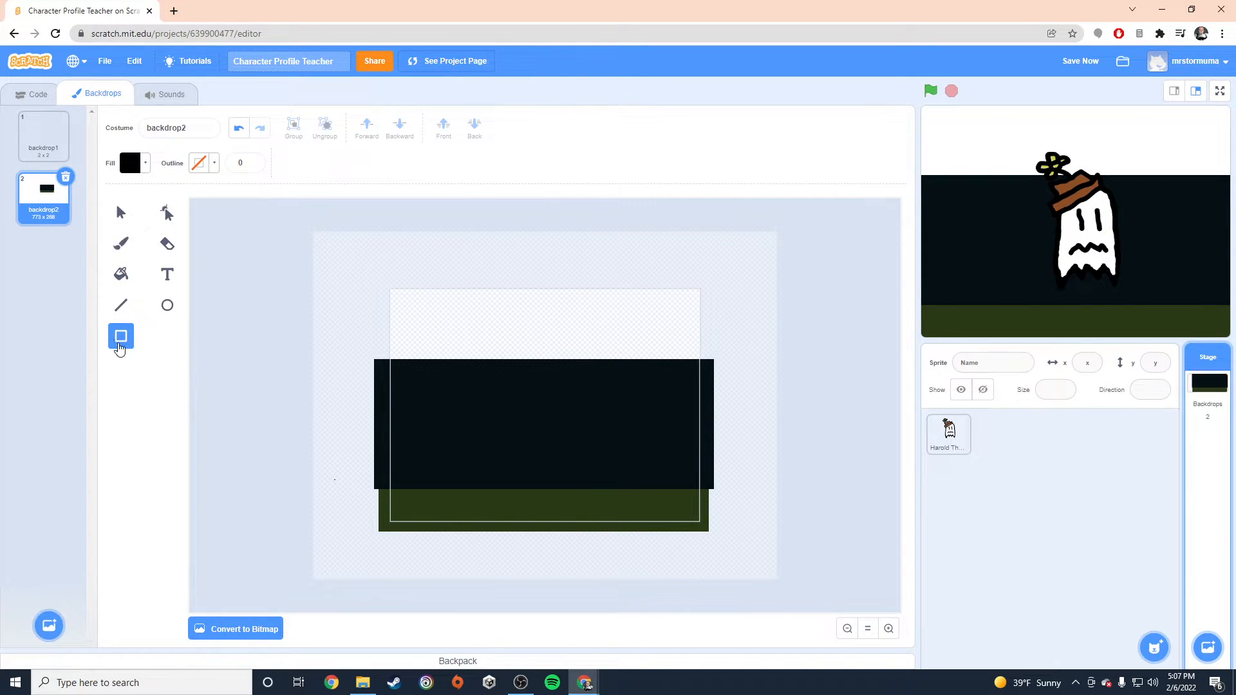
pyautogui.moveTo(365, 274); pyautogui.dragTo(714, 368)
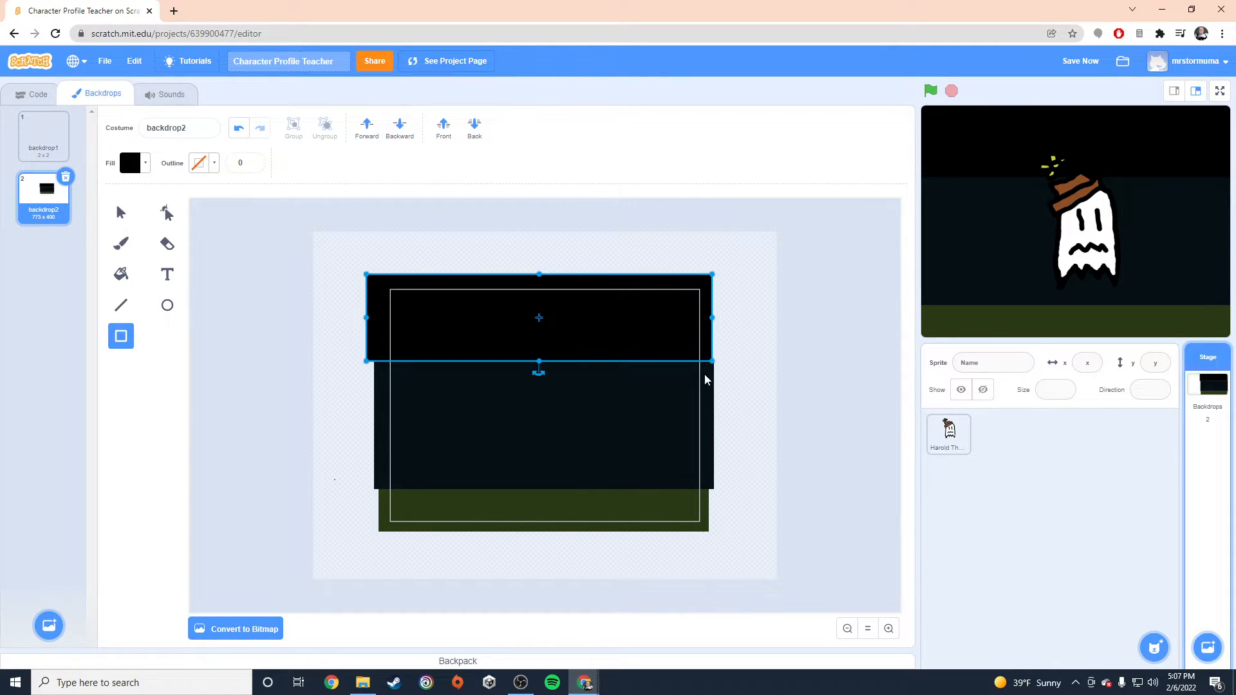
pyautogui.click(734, 432)
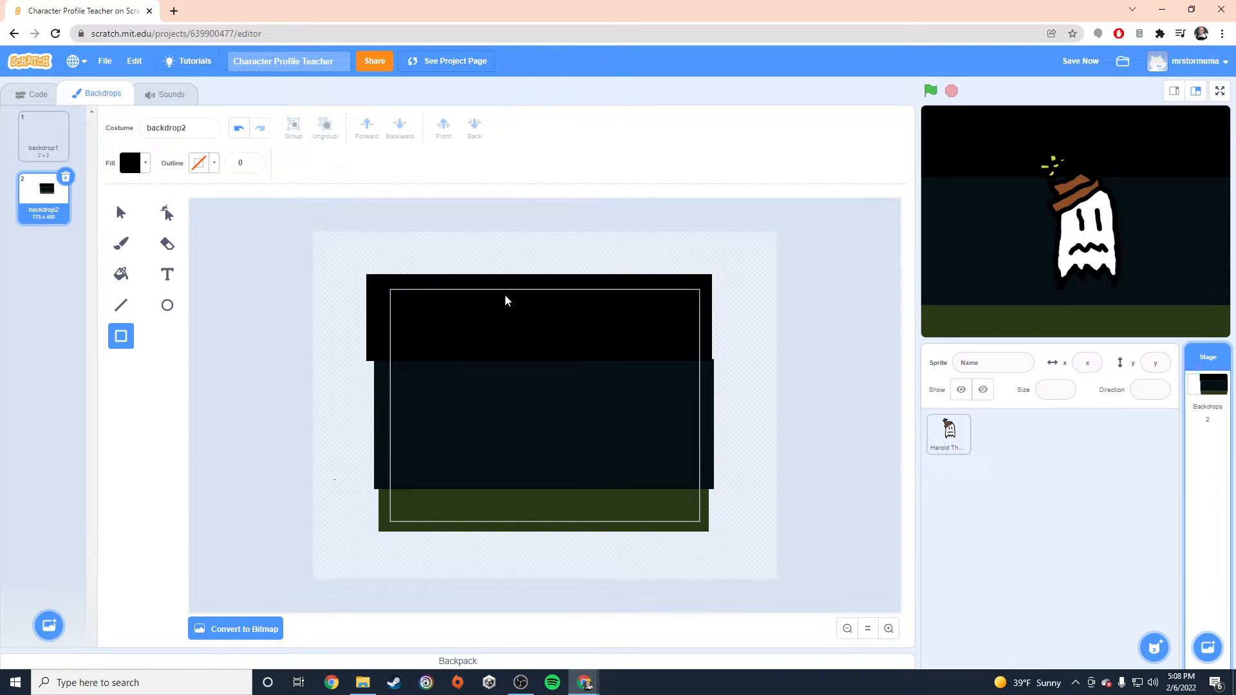
pyautogui.click(121, 212)
pyautogui.moveTo(531, 323); pyautogui.dragTo(538, 338)
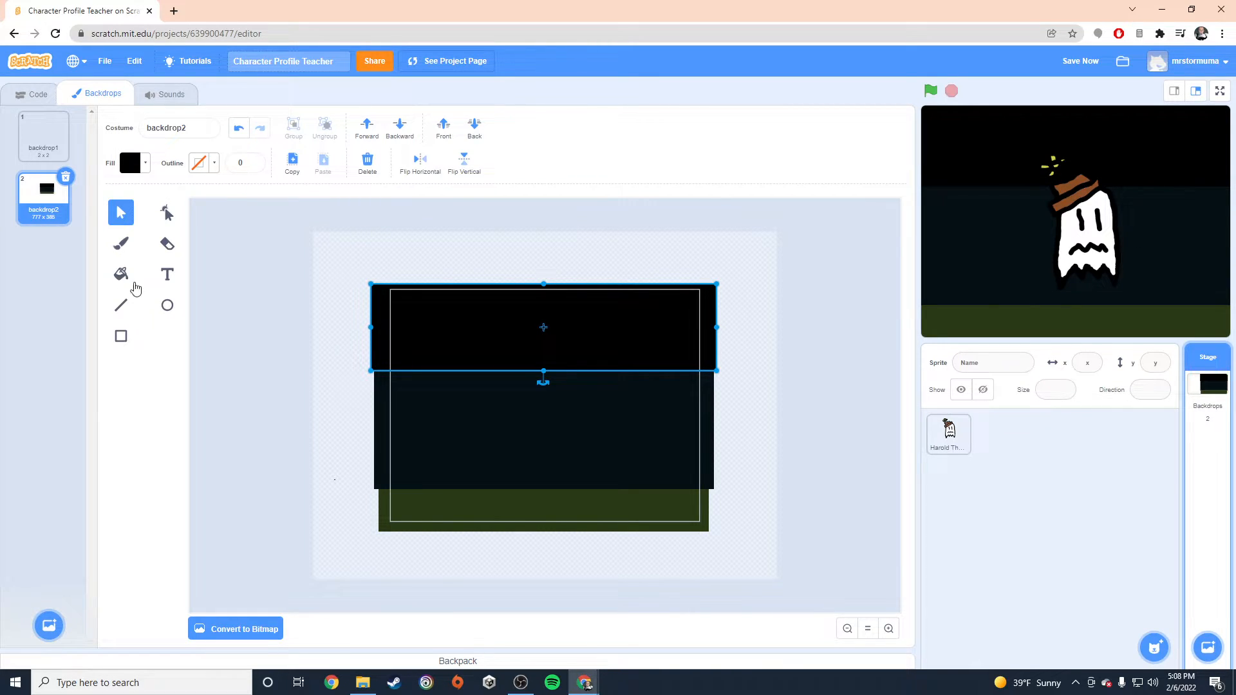
# - Erase a jagged line along the boundary between the black and dark blue sky rectangles with eraser size 11
pyautogui.click(121, 242)
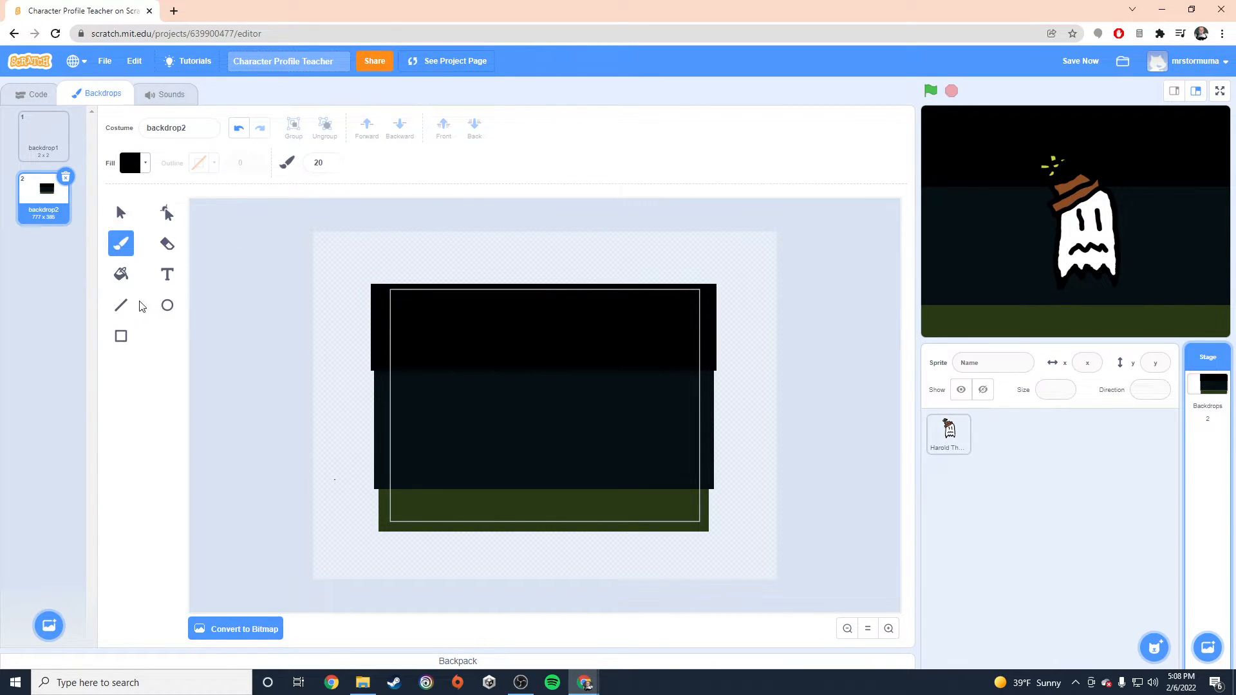
pyautogui.click(125, 276)
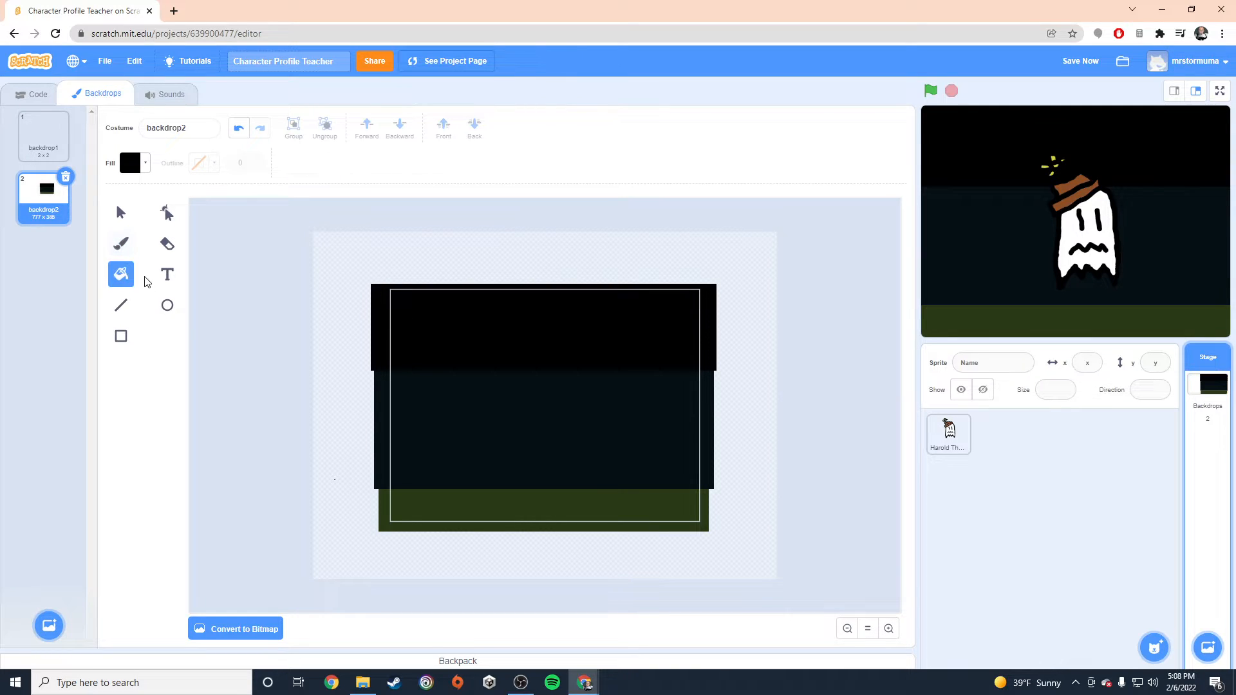
pyautogui.click(167, 247)
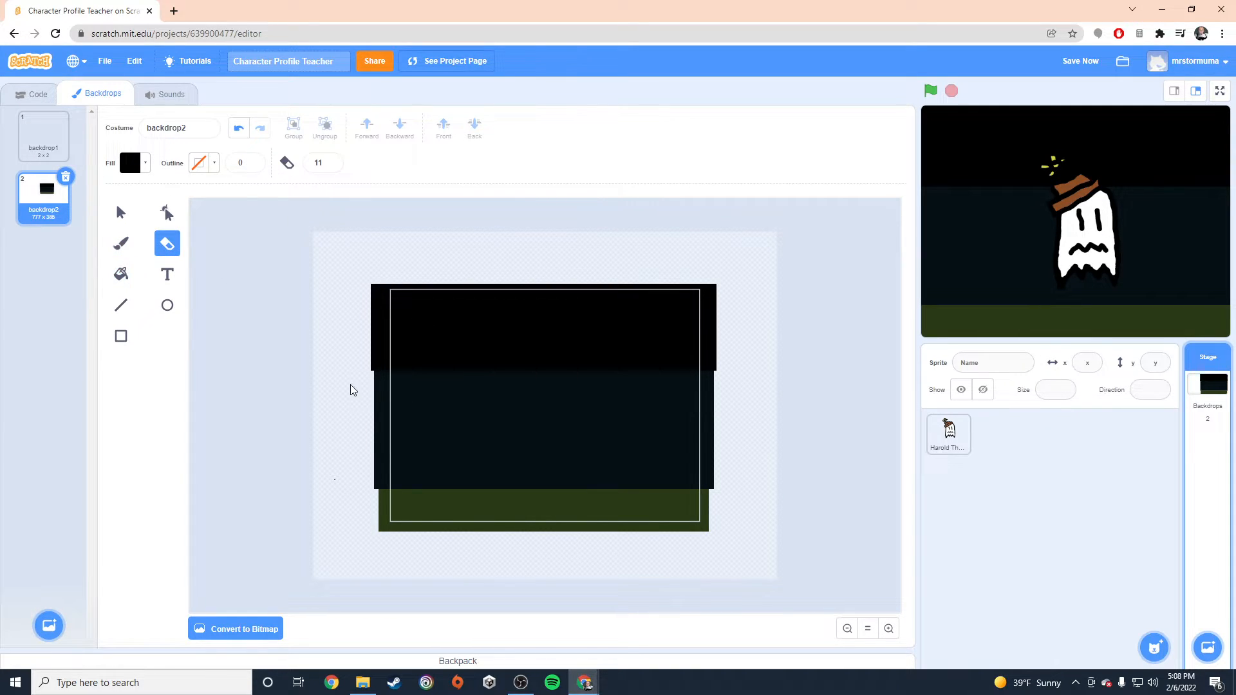
pyautogui.moveTo(361, 377)
pyautogui.mouseDown()
pyautogui.moveTo(728, 375)
pyautogui.moveTo(716, 373)
pyautogui.mouseUp()
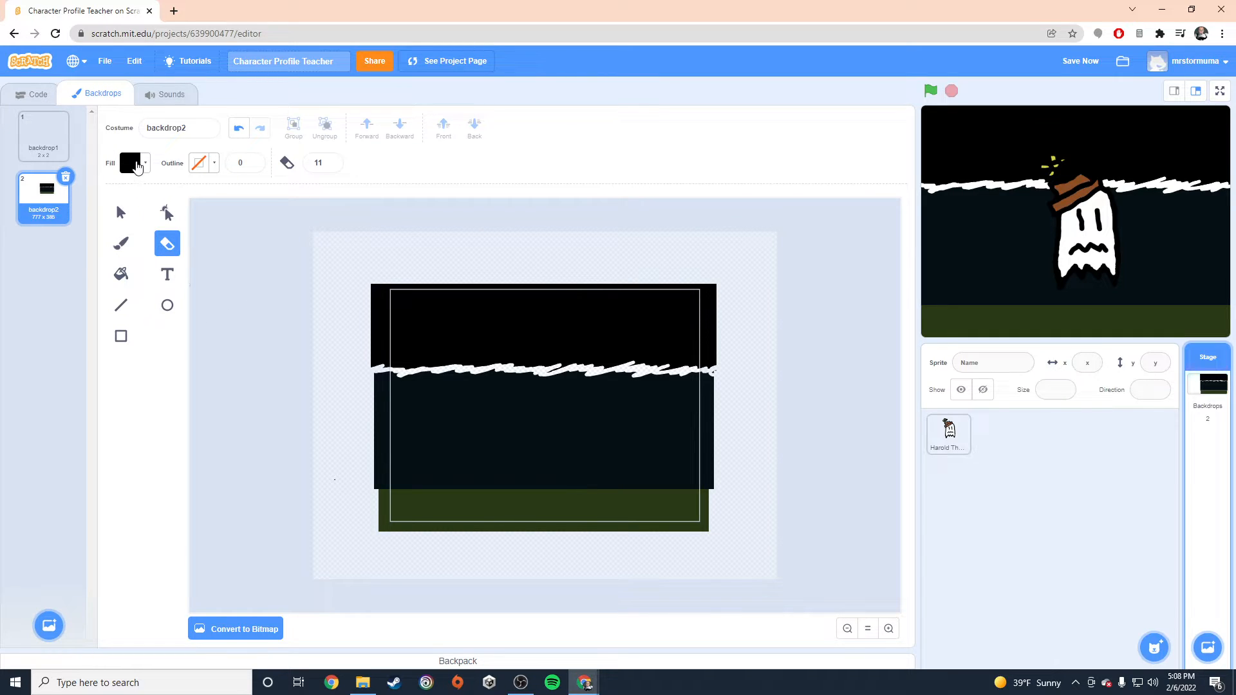
# - Draw a thin dark green strip over the erased seam with fill color 30, saturation 52 and brightness 11, and send it to the back
pyautogui.click(140, 164)
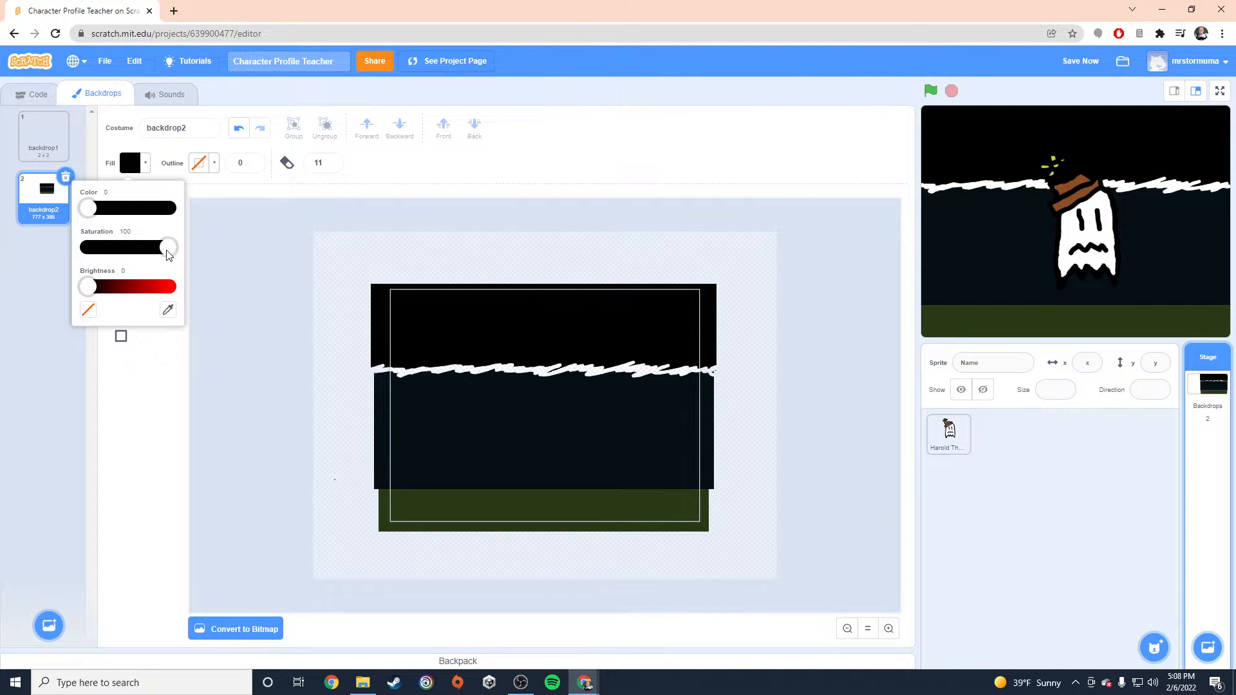
pyautogui.moveTo(166, 251); pyautogui.dragTo(128, 249)
pyautogui.moveTo(88, 288); pyautogui.dragTo(105, 287)
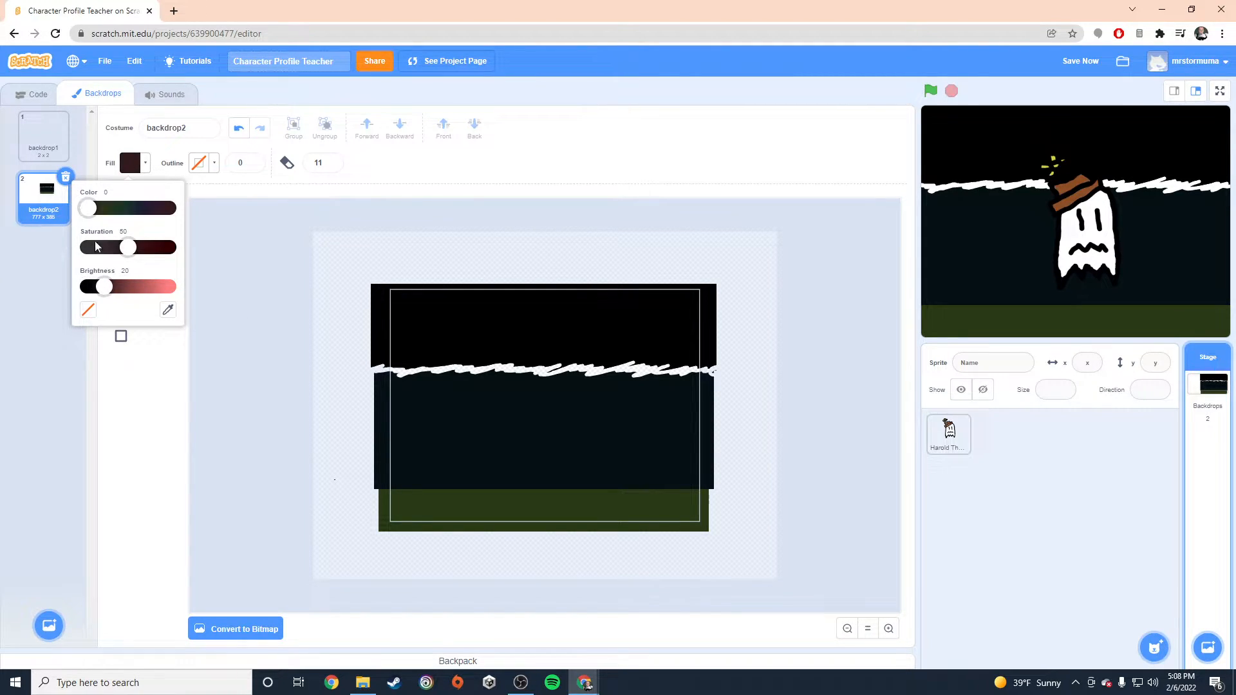
pyautogui.moveTo(88, 208); pyautogui.dragTo(106, 208)
pyautogui.moveTo(104, 287); pyautogui.dragTo(93, 295)
pyautogui.moveTo(128, 248); pyautogui.dragTo(100, 289)
pyautogui.moveTo(106, 208); pyautogui.dragTo(126, 207)
pyautogui.moveTo(103, 248); pyautogui.dragTo(128, 254)
pyautogui.moveTo(125, 208); pyautogui.dragTo(113, 209)
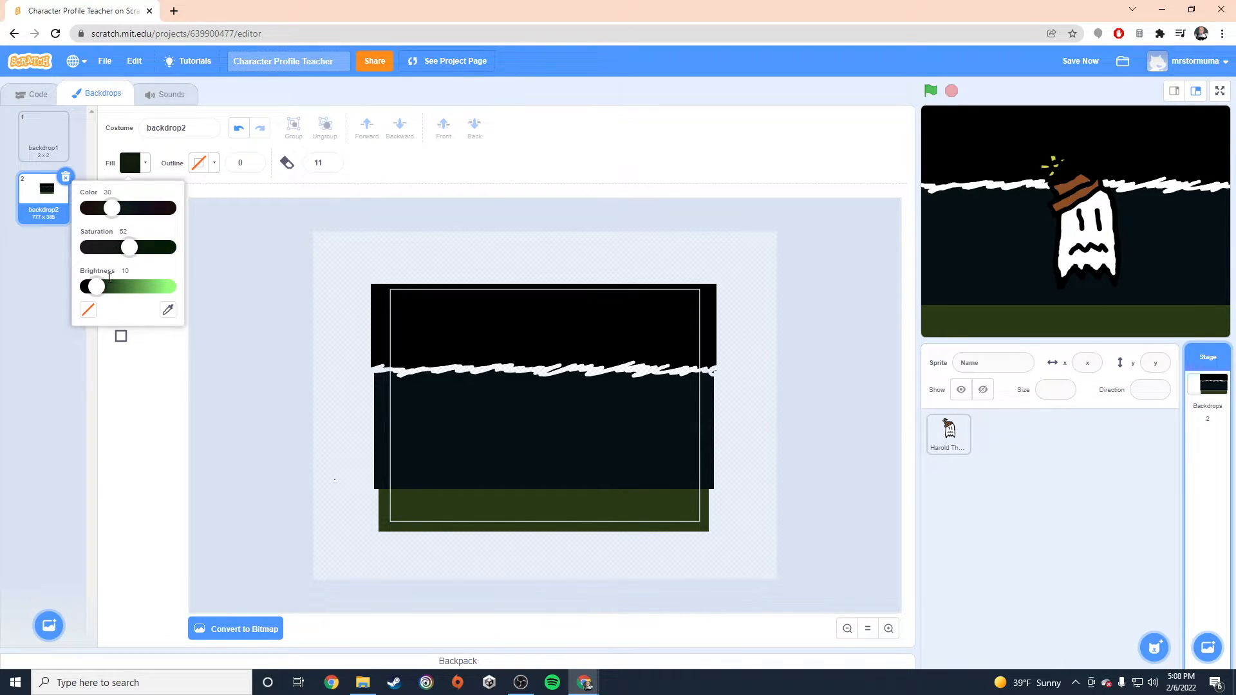
pyautogui.click(142, 393)
pyautogui.click(121, 336)
pyautogui.moveTo(354, 351)
pyautogui.mouseDown()
pyautogui.moveTo(458, 377)
pyautogui.moveTo(731, 385)
pyautogui.mouseUp()
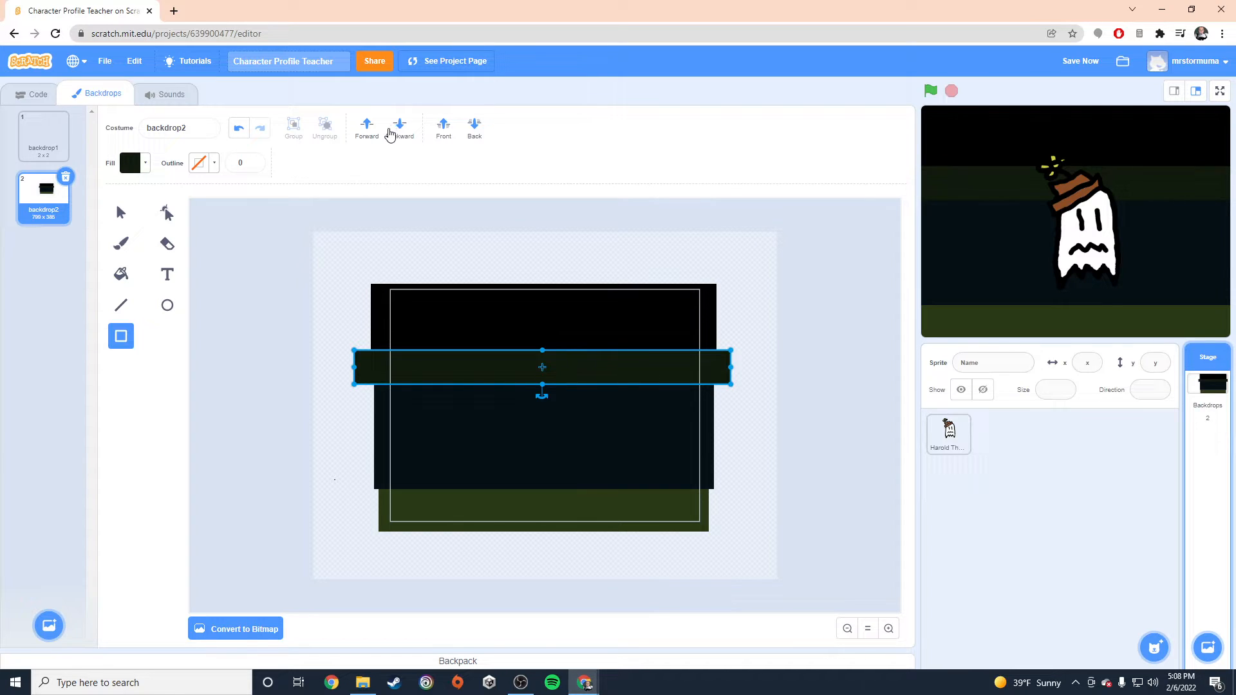
pyautogui.click(474, 129)
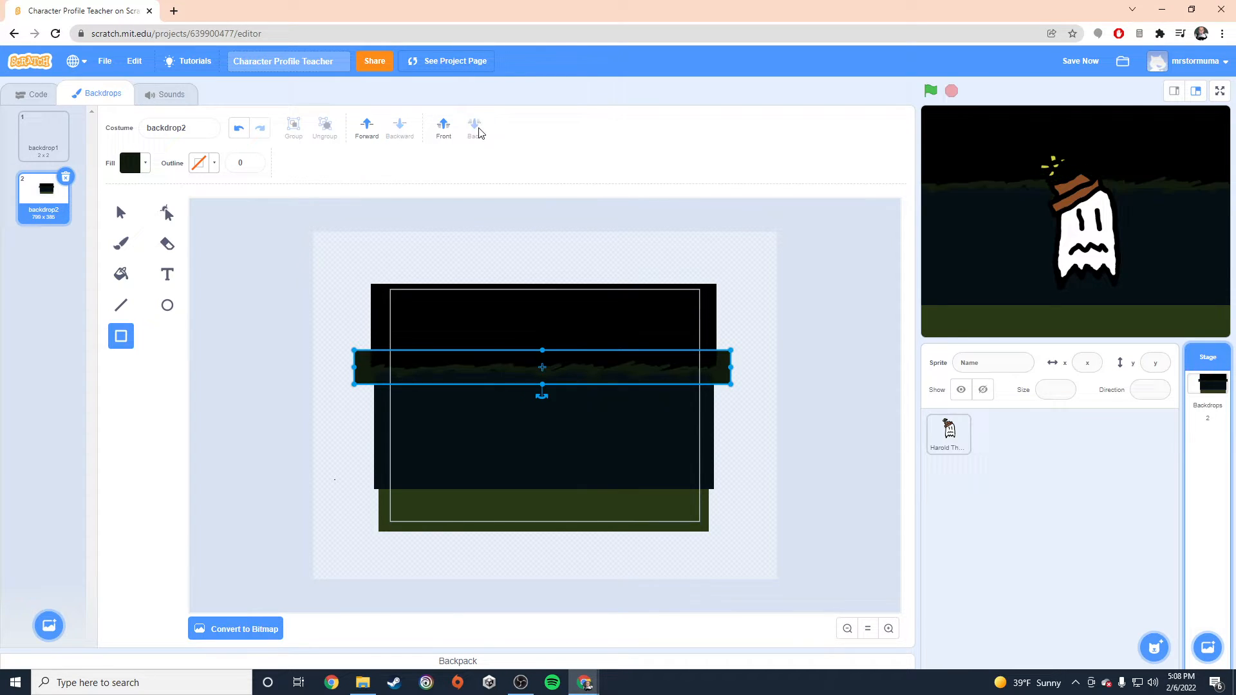
# - Recolor the strip behind the seam with the dark blue sampled from the lower sky rectangle, and deselect it
pyautogui.click(133, 163)
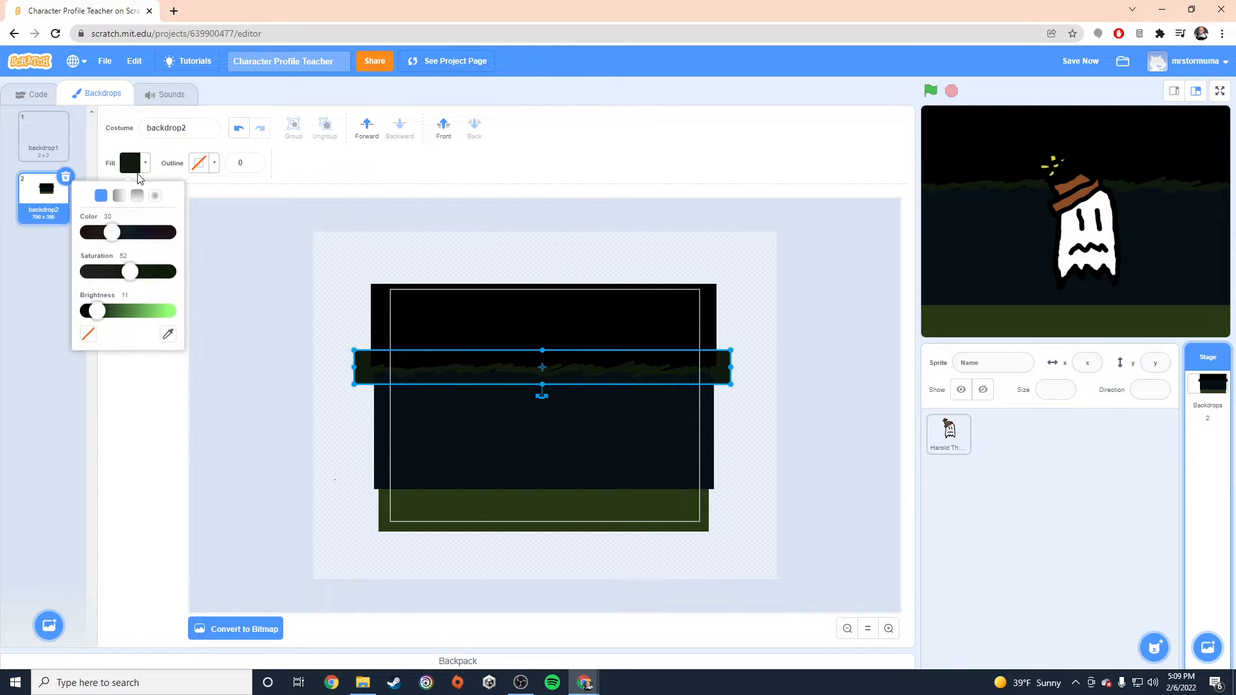
pyautogui.click(215, 204)
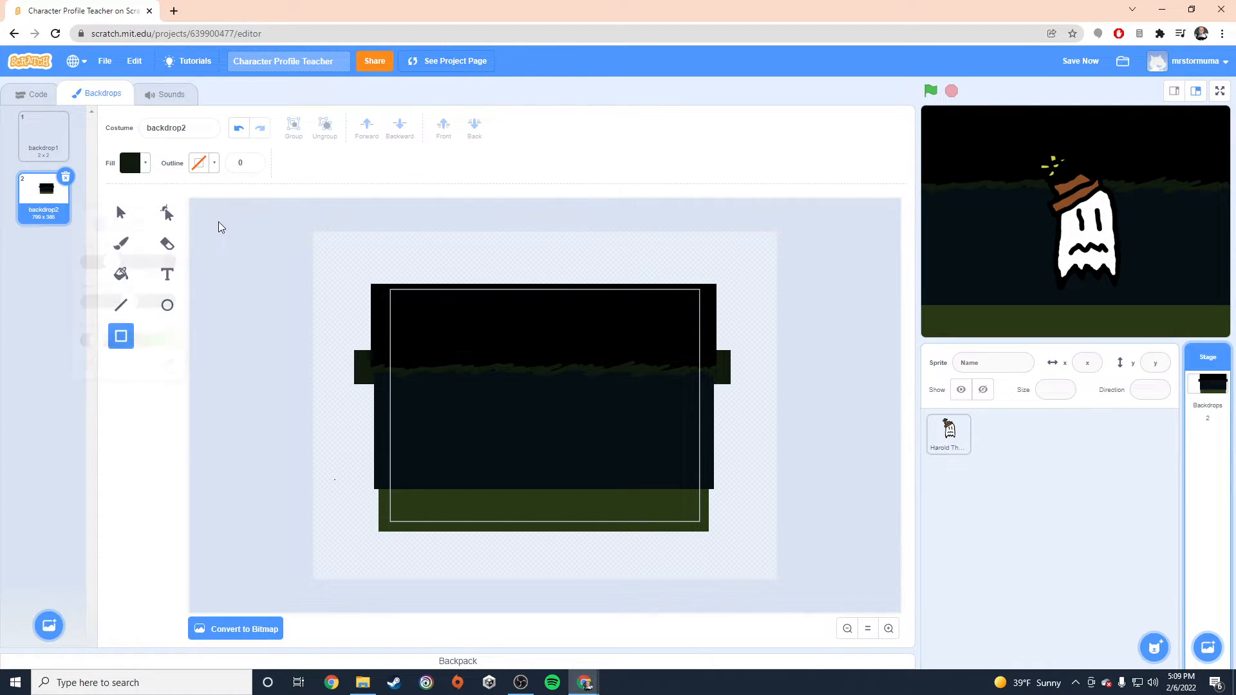
pyautogui.click(120, 212)
pyautogui.click(361, 366)
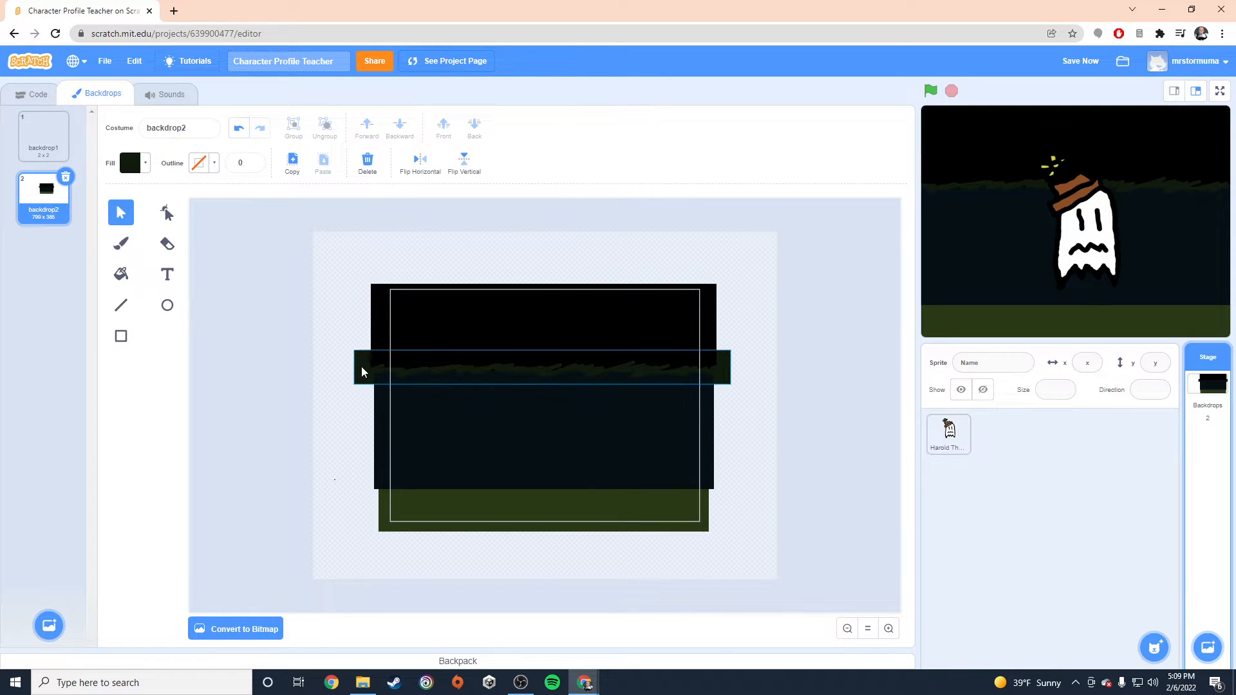
pyautogui.click(134, 163)
pyautogui.click(168, 333)
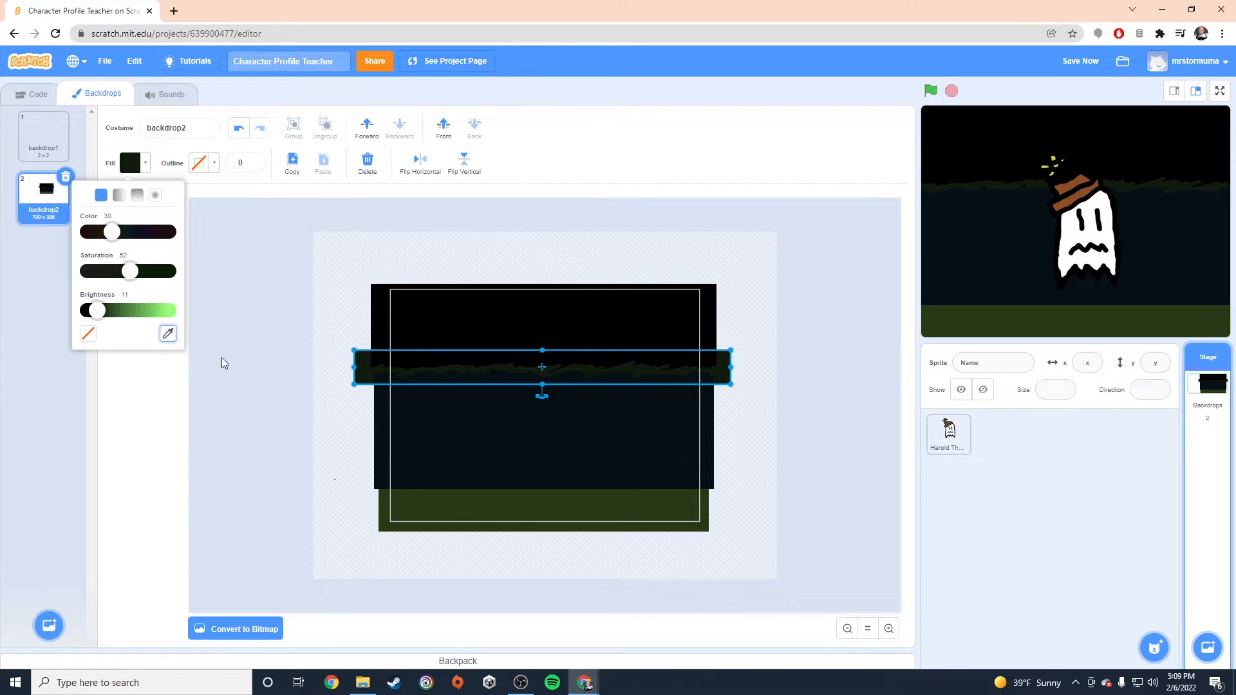
pyautogui.click(498, 449)
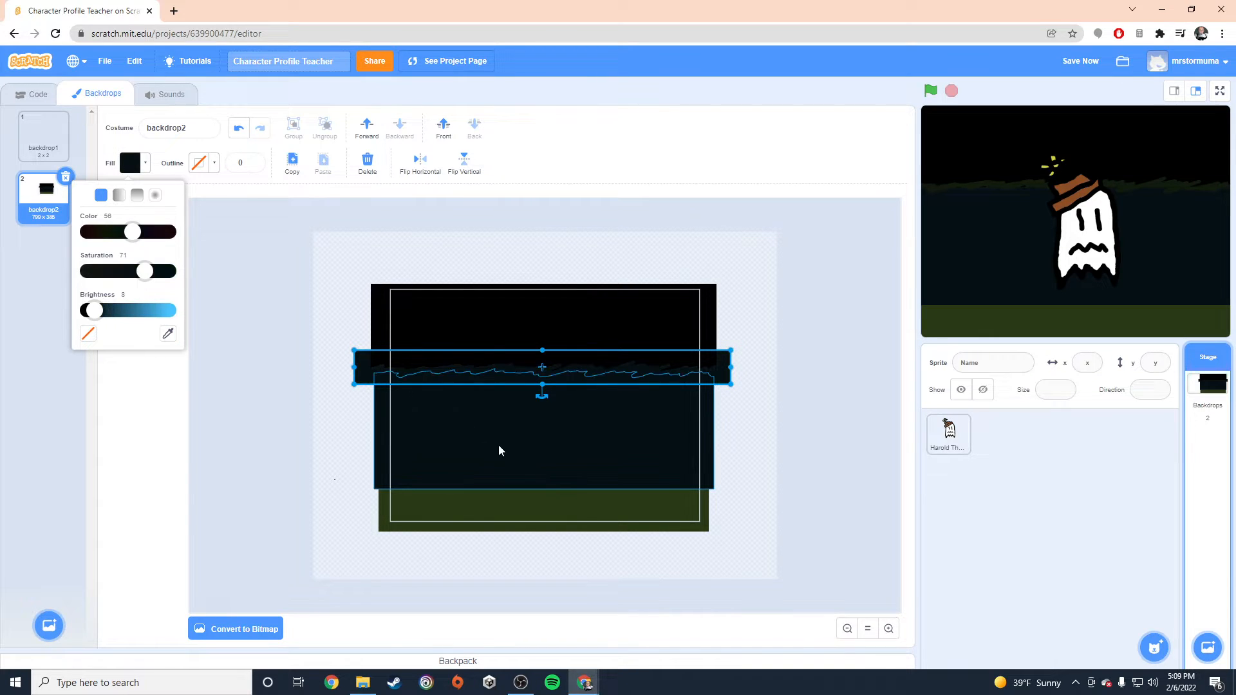
pyautogui.click(730, 478)
# - Darken the seam strip's fill to saturation 69 and brightness 3, and deselect it
pyautogui.click(724, 368)
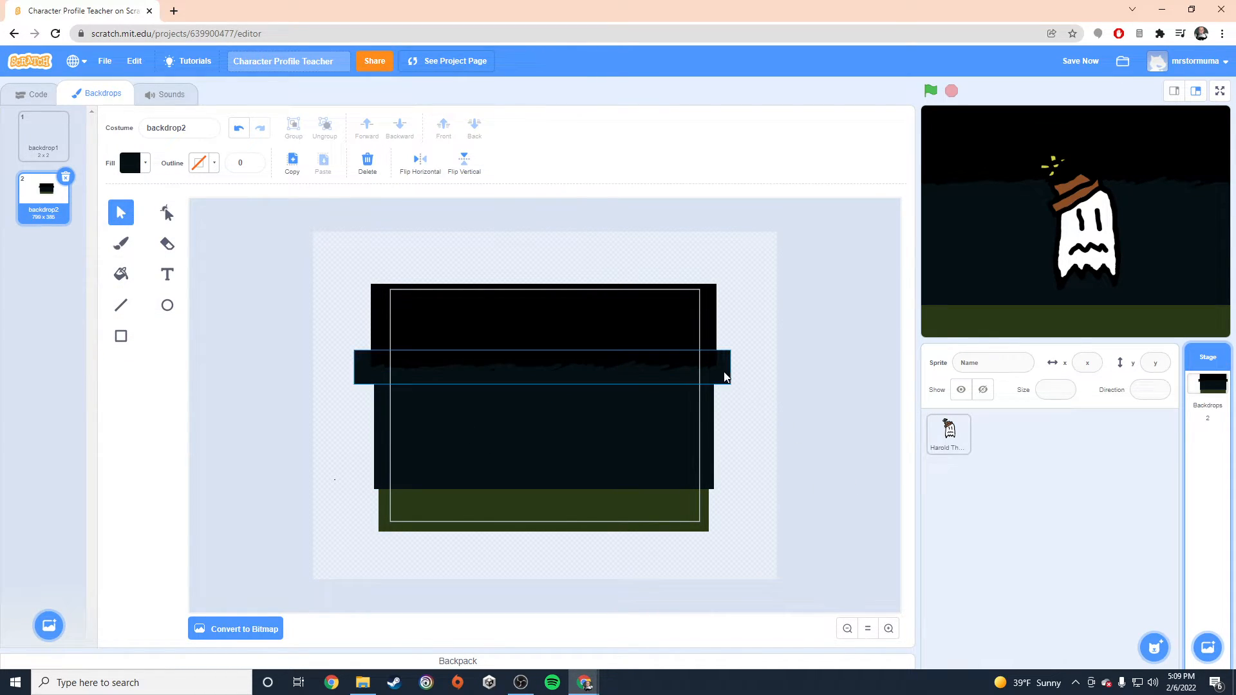
pyautogui.click(132, 165)
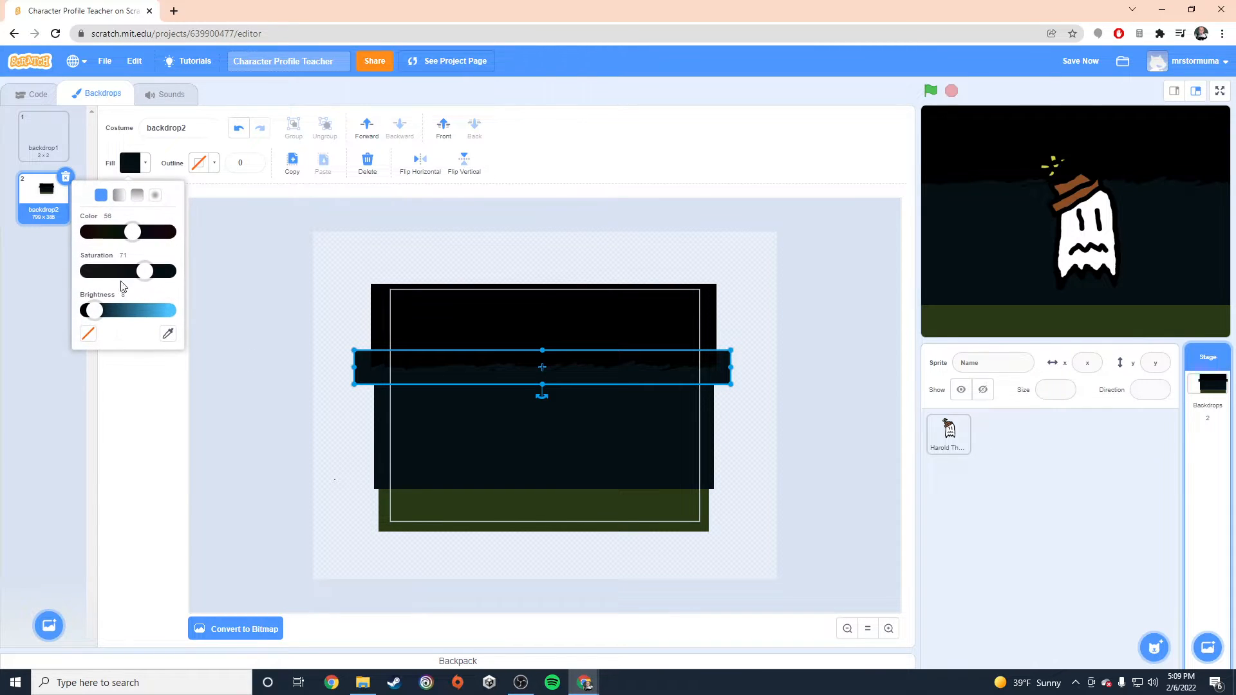
pyautogui.click(142, 274)
pyautogui.moveTo(96, 312); pyautogui.dragTo(94, 311)
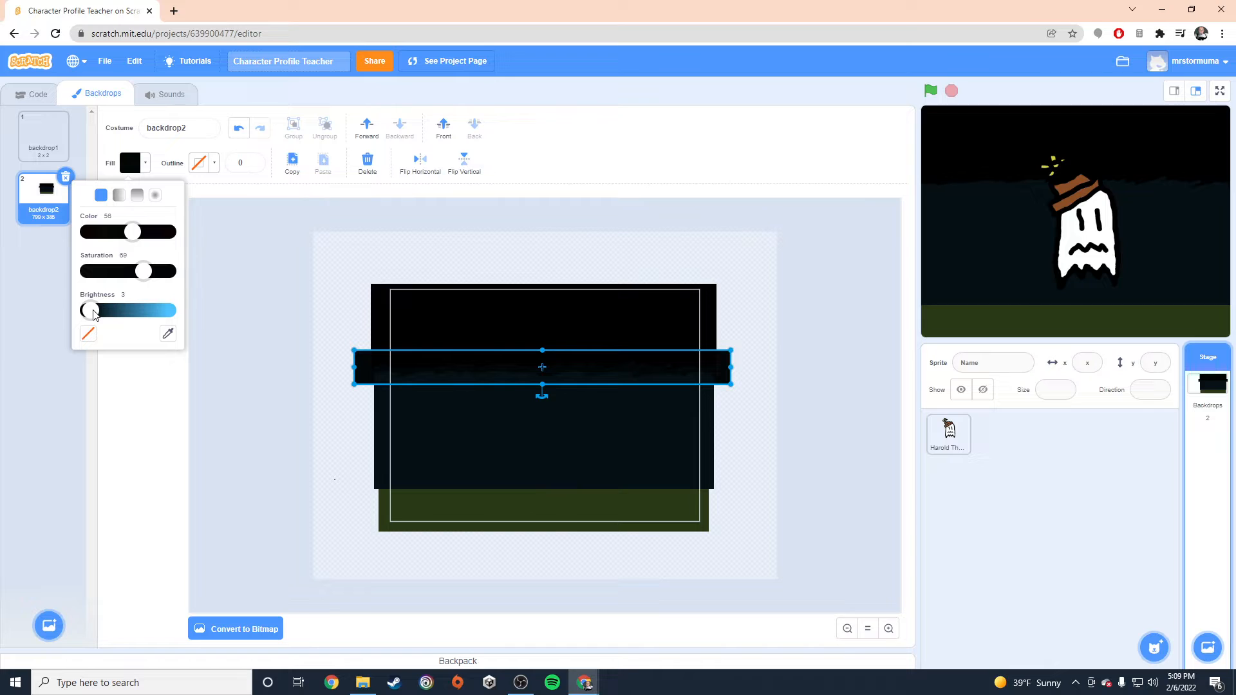
pyautogui.click(748, 436)
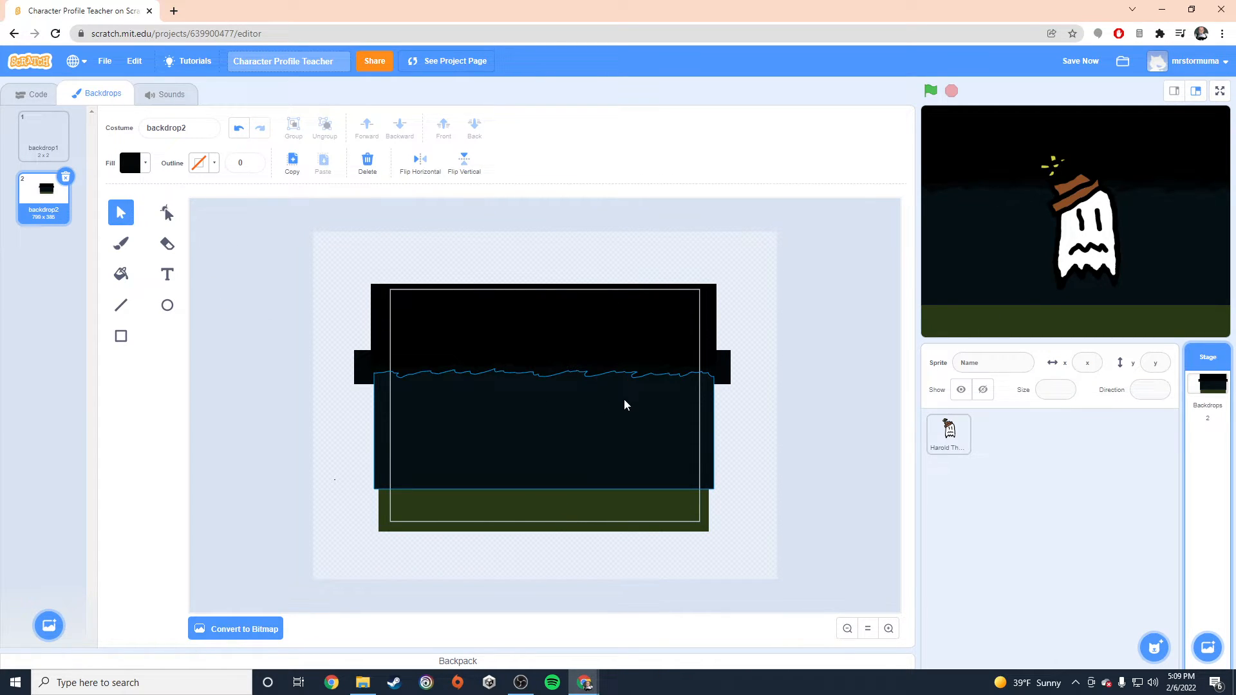
# - Paint a grey tombstone arch at the backdrop's lower left with the size 20 brush, using color 49, saturation 10 and brightness 52
pyautogui.click(121, 246)
pyautogui.click(130, 164)
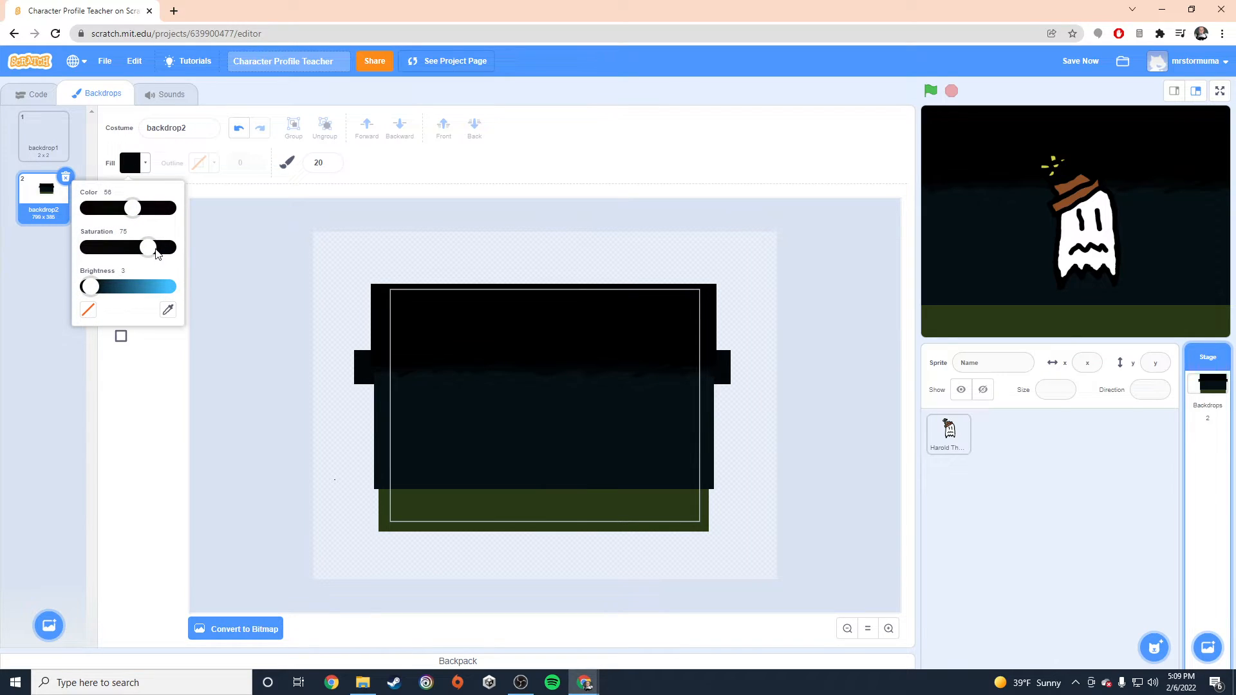
pyautogui.moveTo(152, 249); pyautogui.dragTo(141, 250)
pyautogui.moveTo(93, 287); pyautogui.dragTo(95, 250)
pyautogui.moveTo(132, 210); pyautogui.dragTo(129, 211)
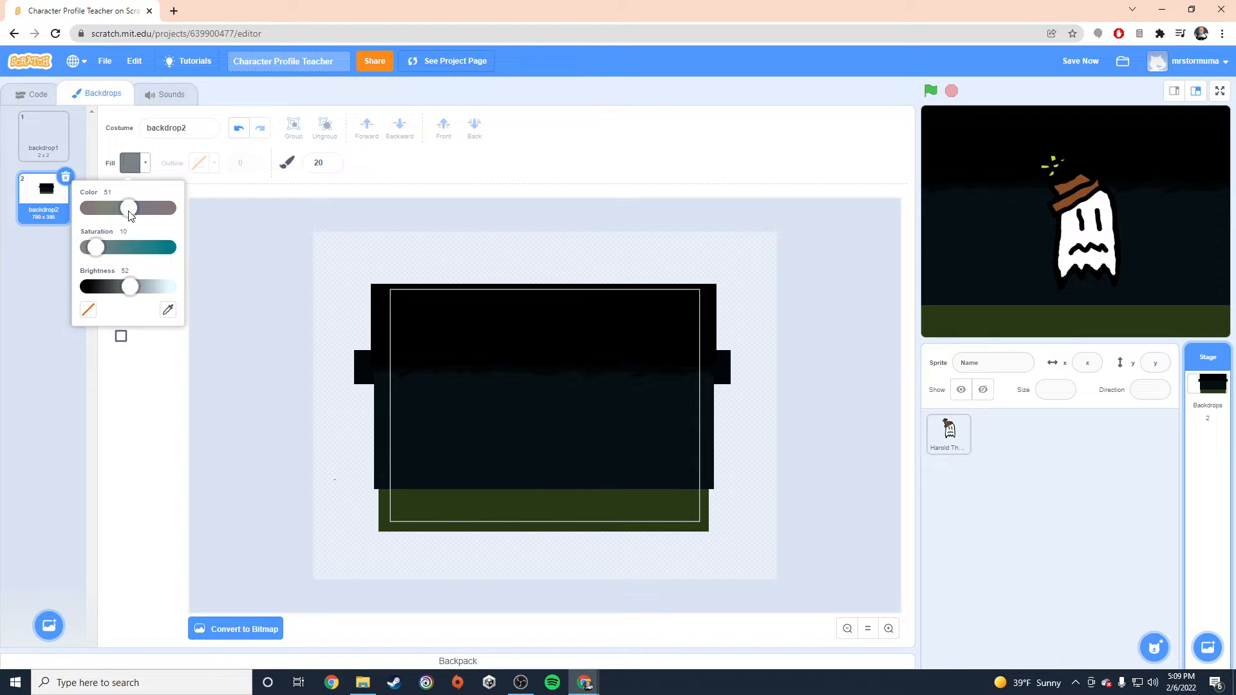
pyautogui.click(210, 319)
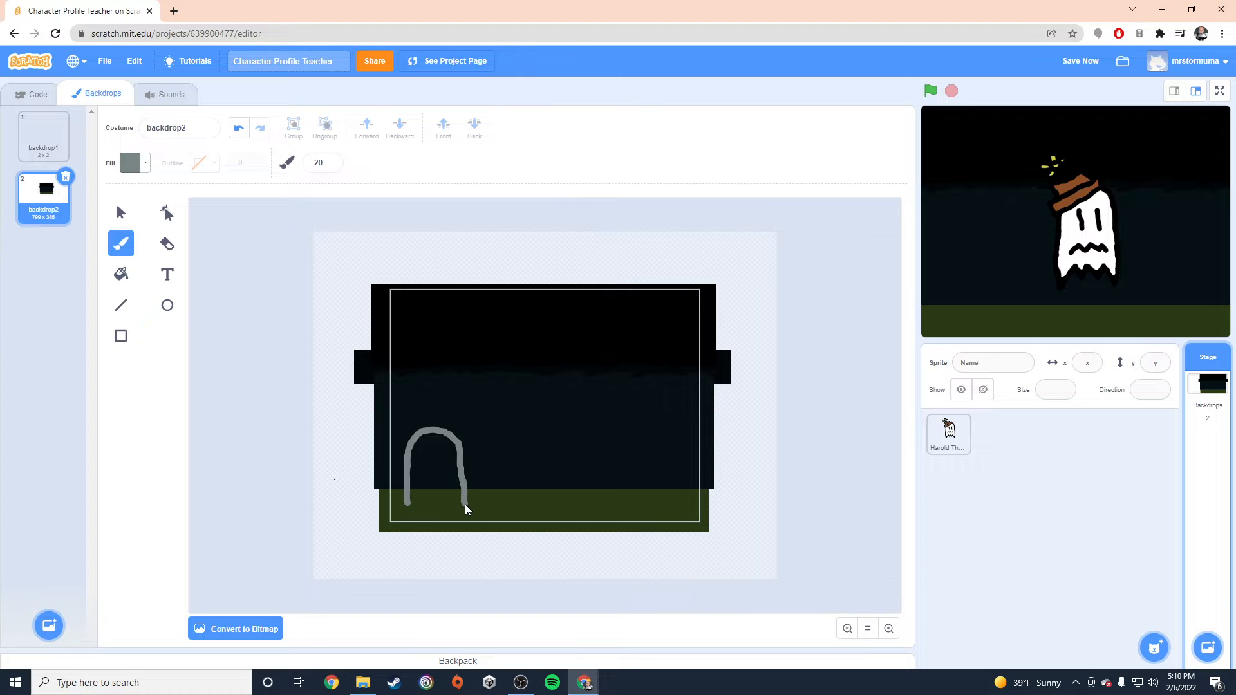
# - Sample the ground's dark green and paint over the lower end of the arch's left leg to shorten it
pyautogui.click(131, 169)
pyautogui.click(168, 310)
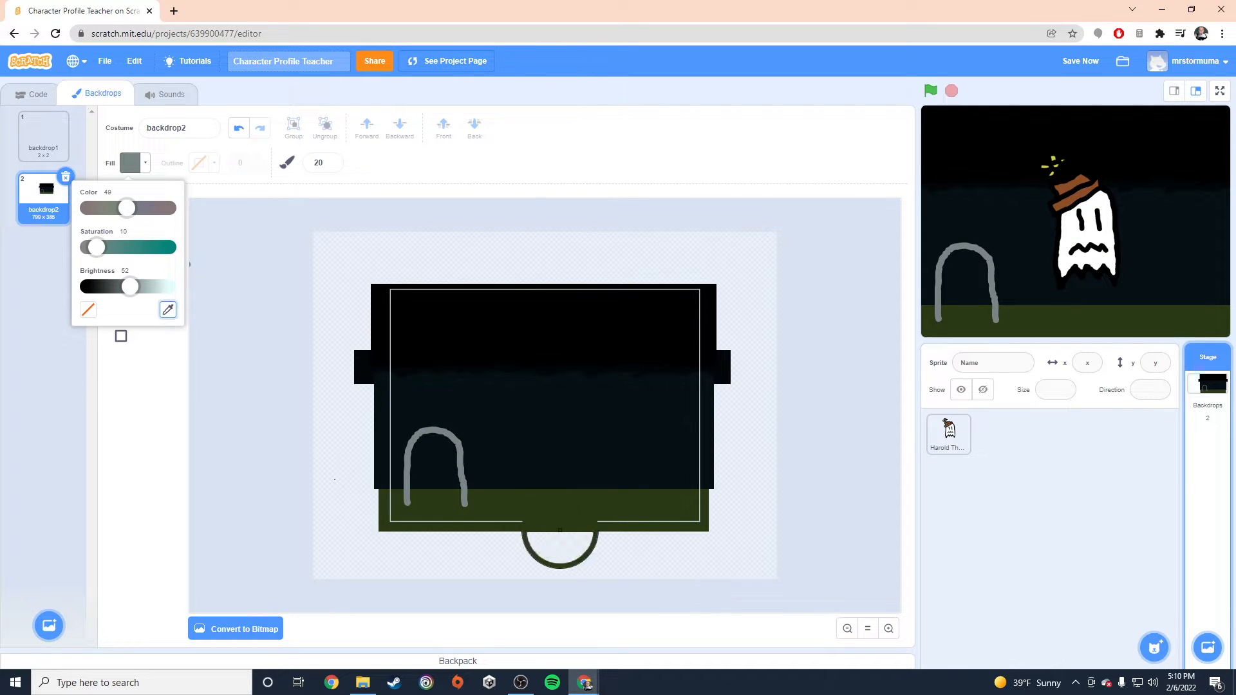
pyautogui.click(505, 524)
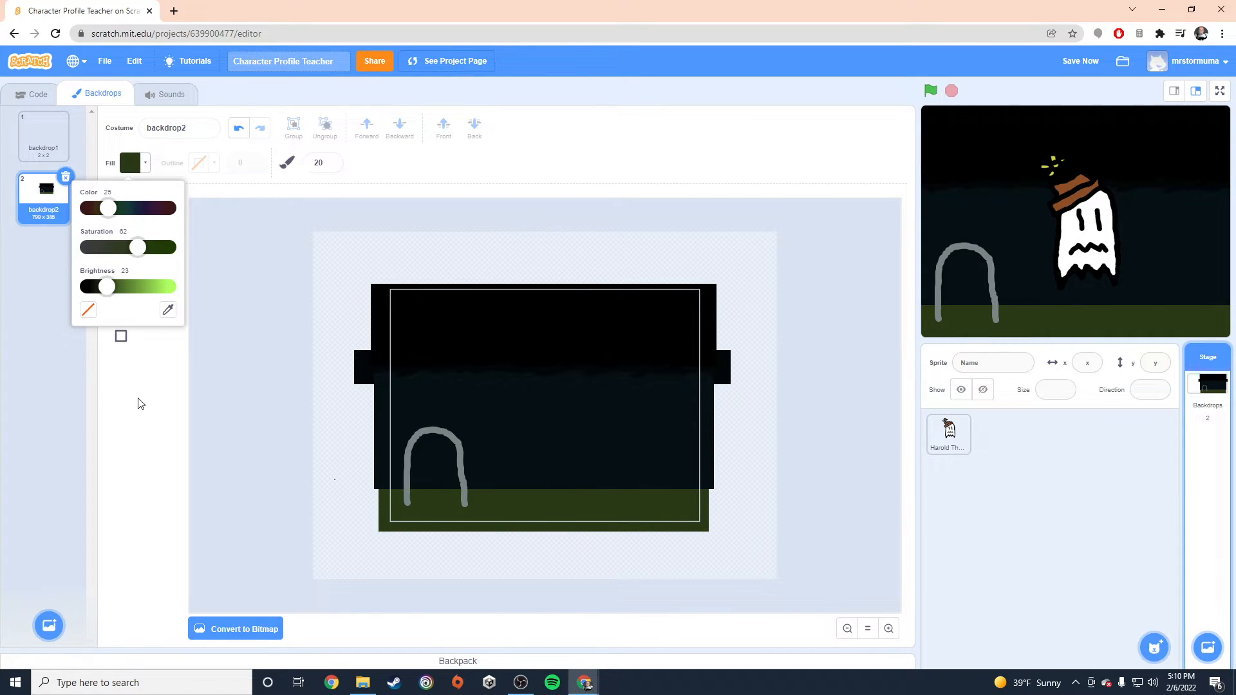
pyautogui.click(124, 387)
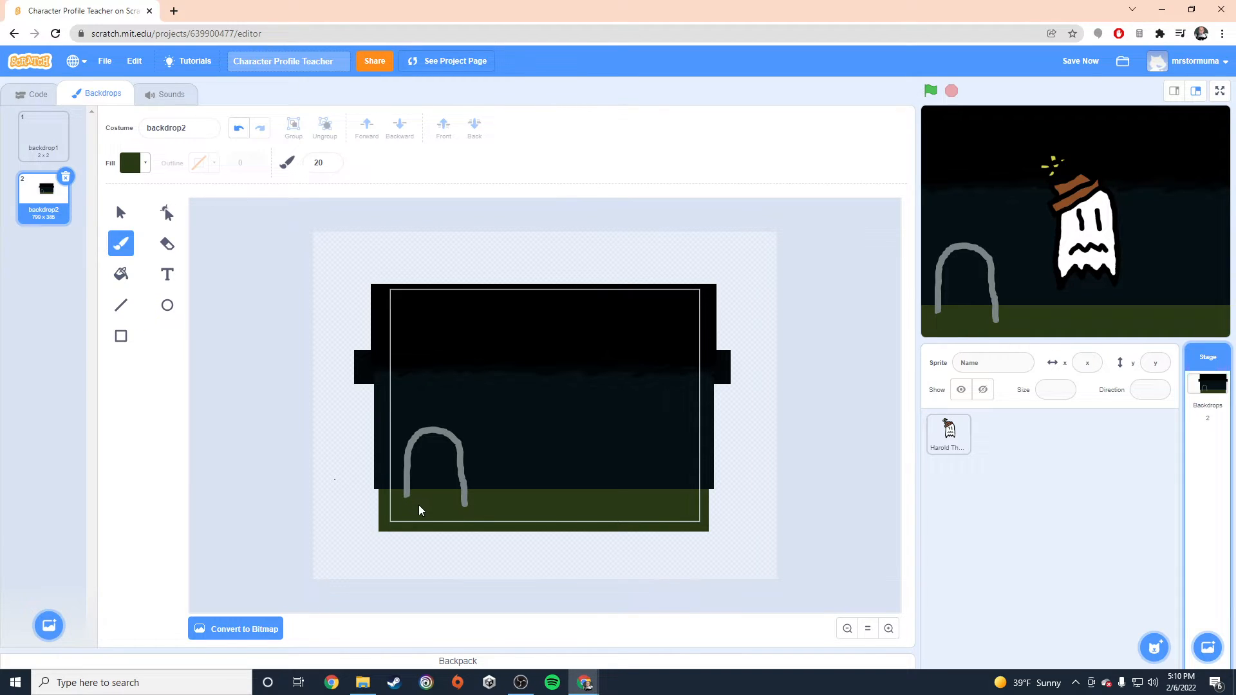
# - Sample the arch's grey and paint a line between the feet of its legs to close the tombstone outline
pyautogui.click(120, 212)
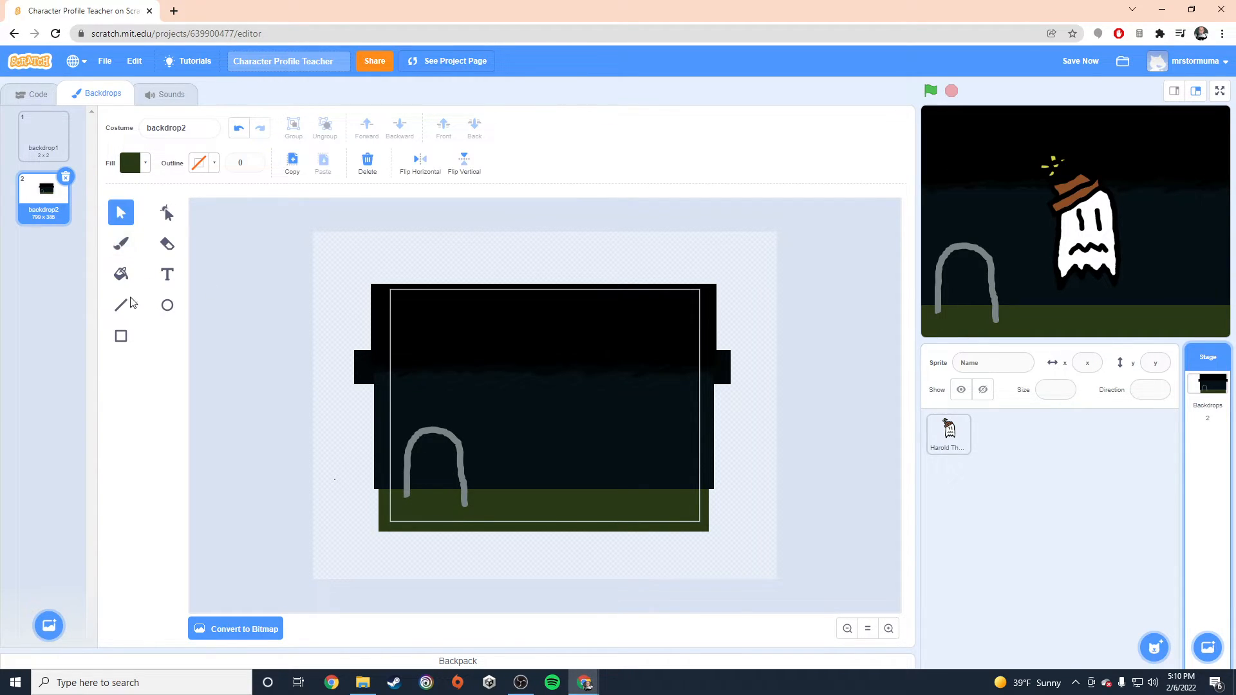
pyautogui.click(132, 308)
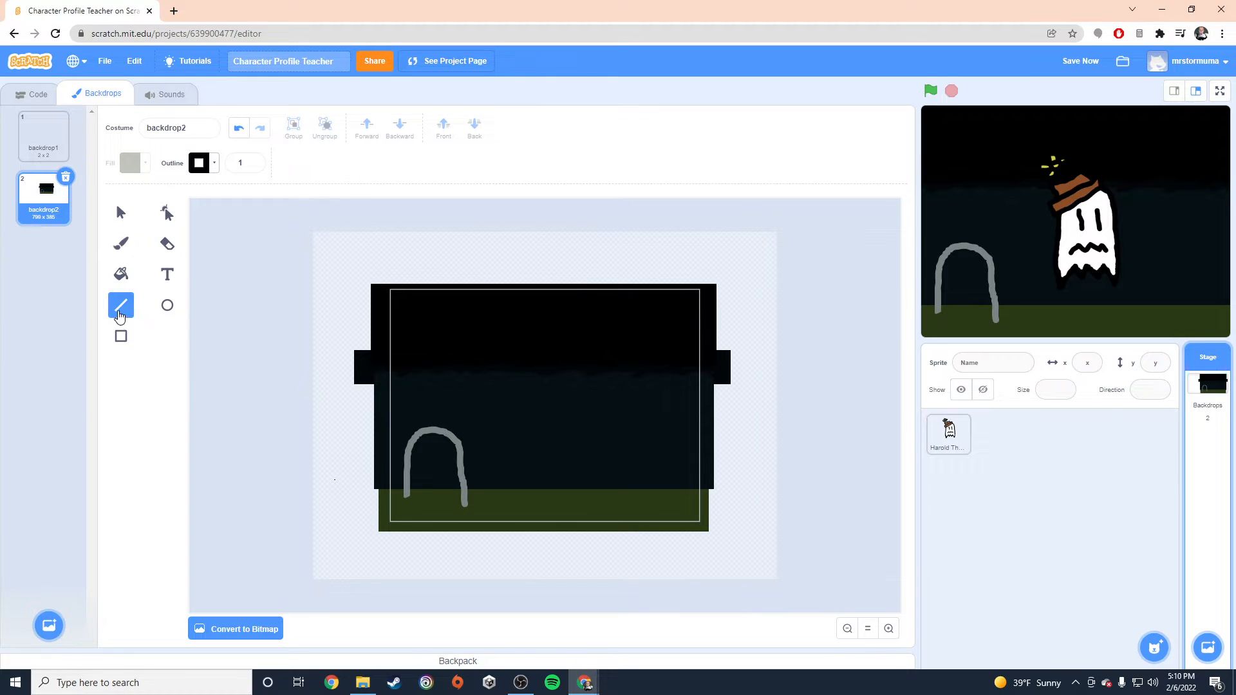
pyautogui.click(123, 247)
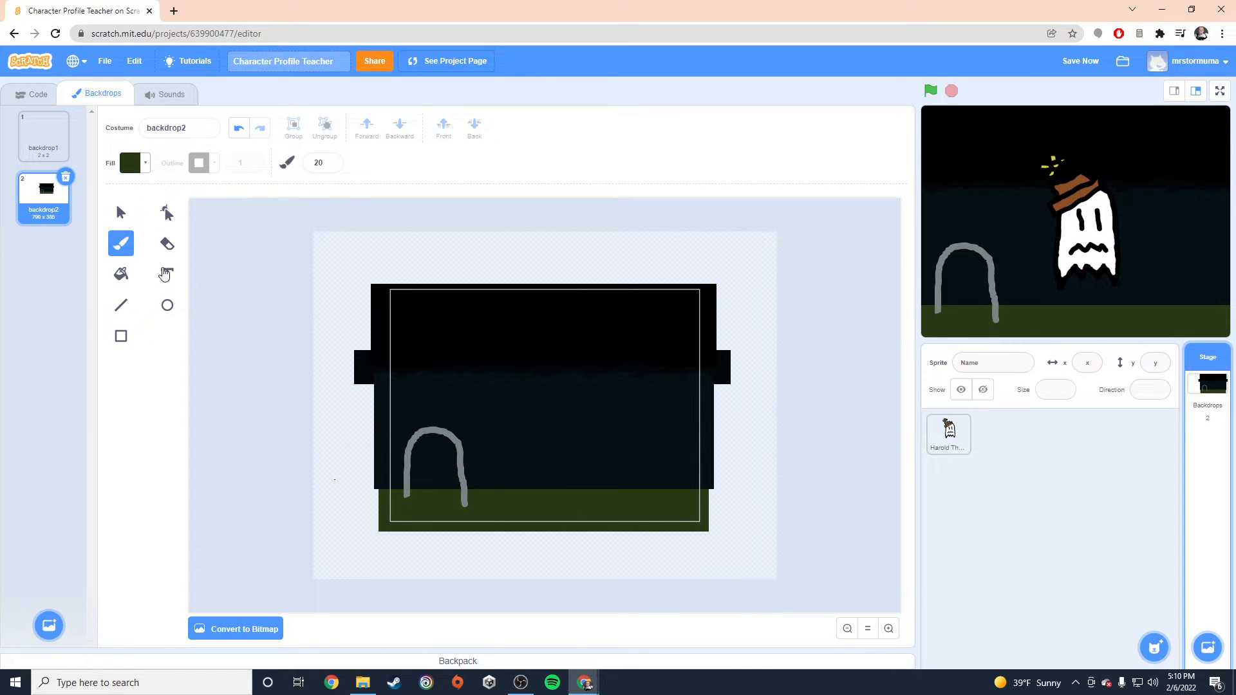
pyautogui.click(132, 163)
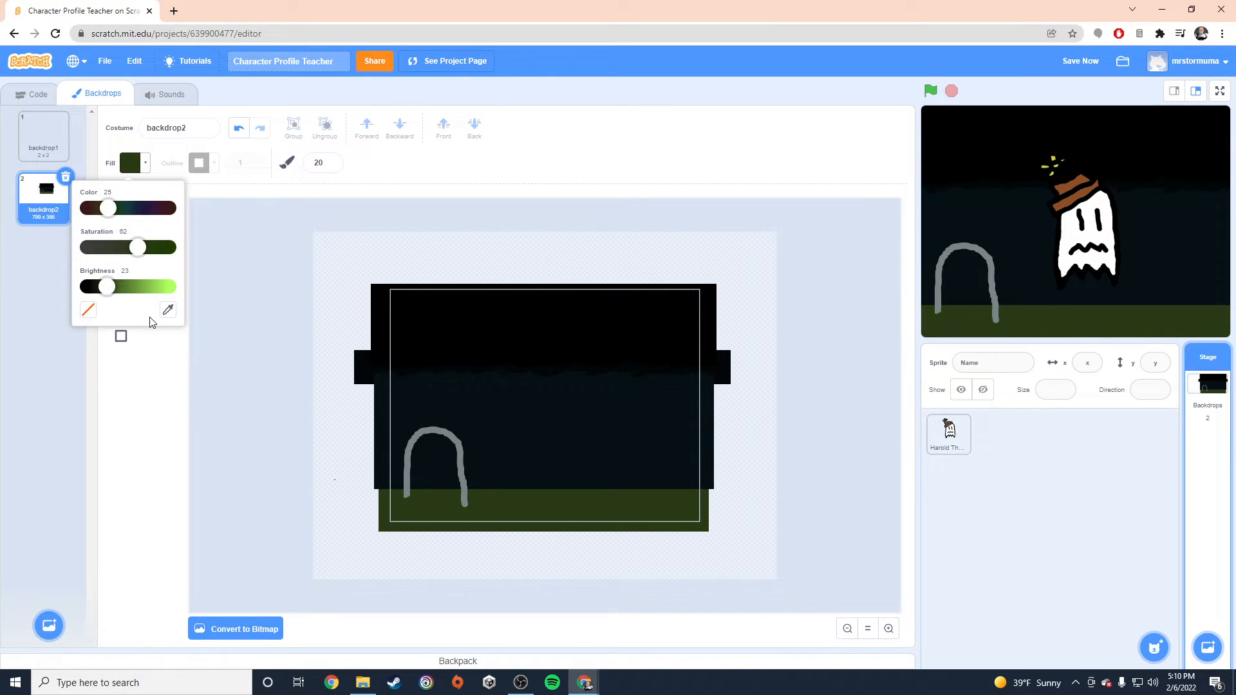
pyautogui.click(168, 310)
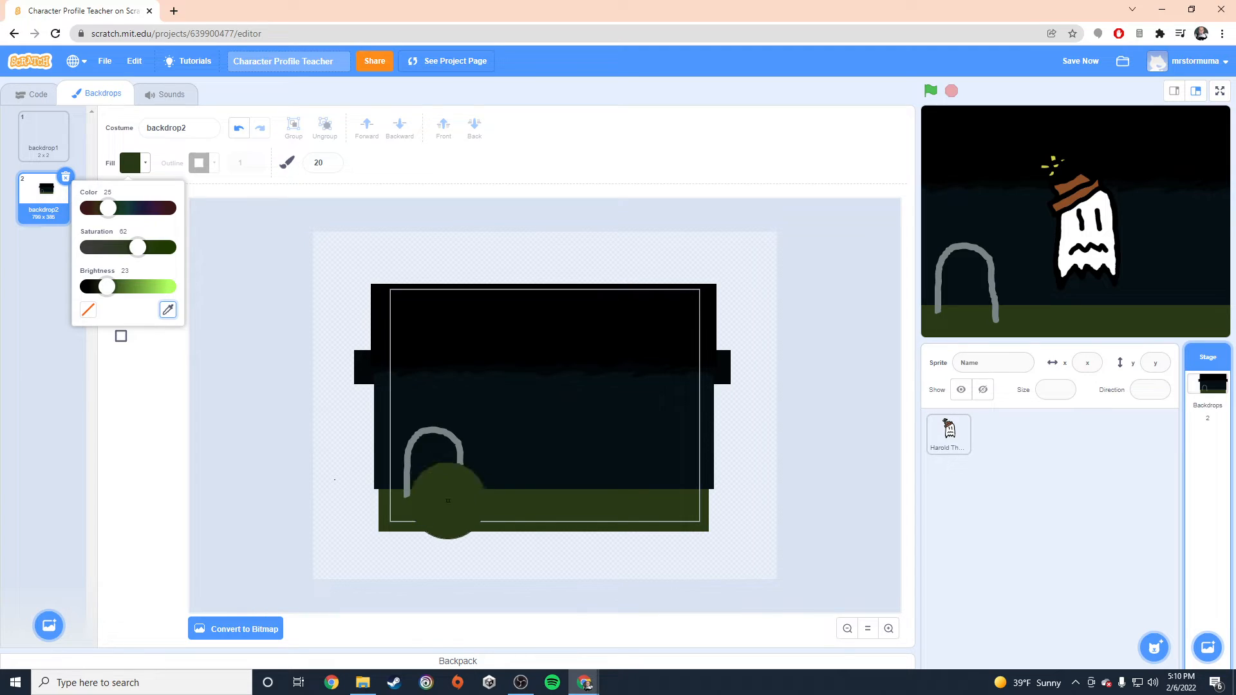
pyautogui.click(429, 430)
pyautogui.click(173, 418)
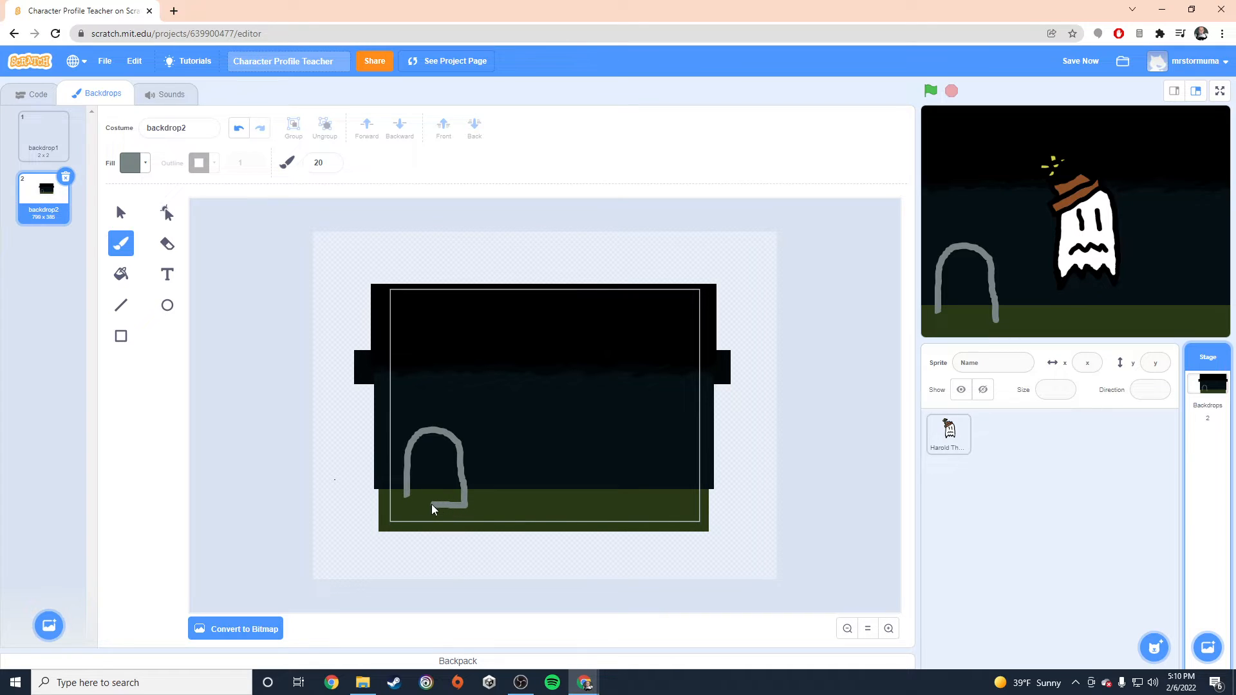
pyautogui.moveTo(407, 497); pyautogui.dragTo(419, 502)
pyautogui.moveTo(409, 508); pyautogui.dragTo(423, 506)
# - Fill the inside of the tombstone outline with the same grey
pyautogui.click(121, 212)
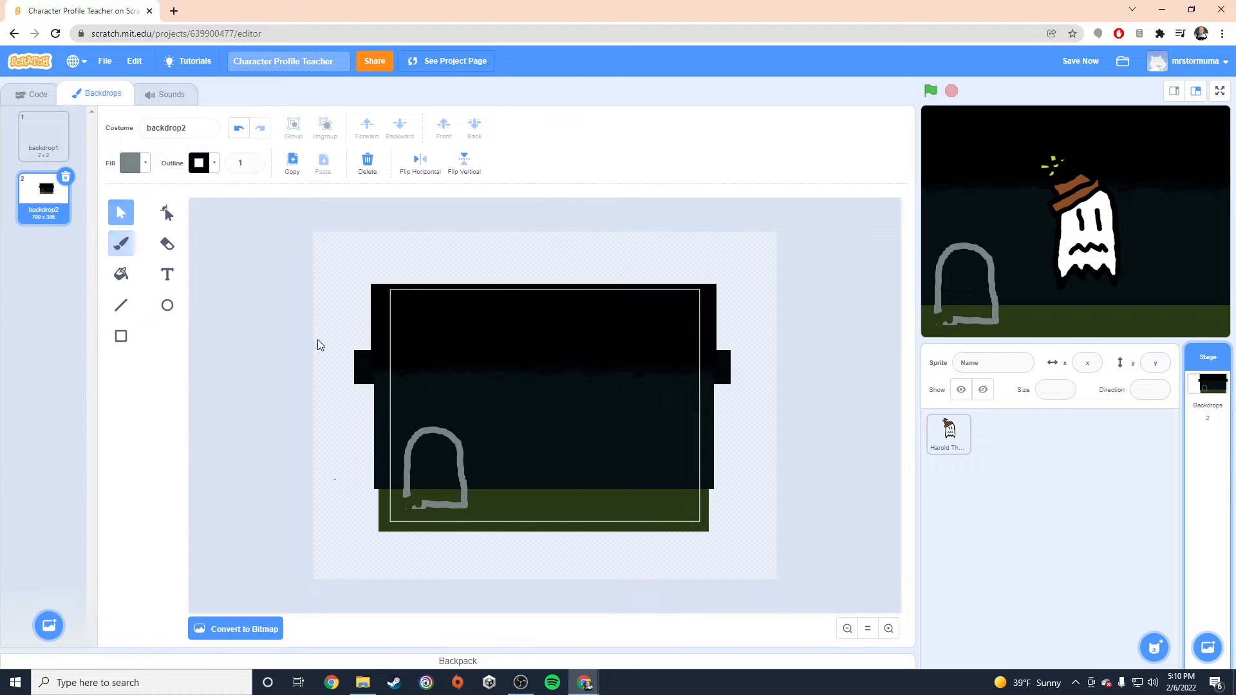
pyautogui.click(461, 476)
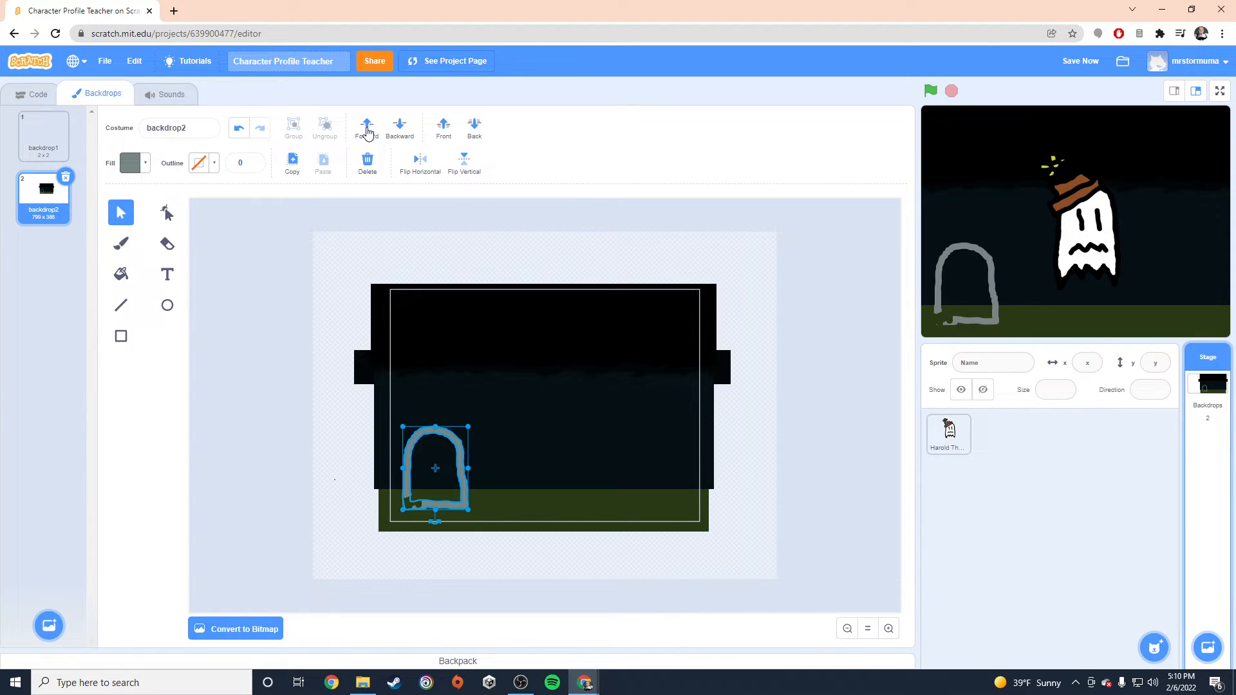
pyautogui.click(246, 526)
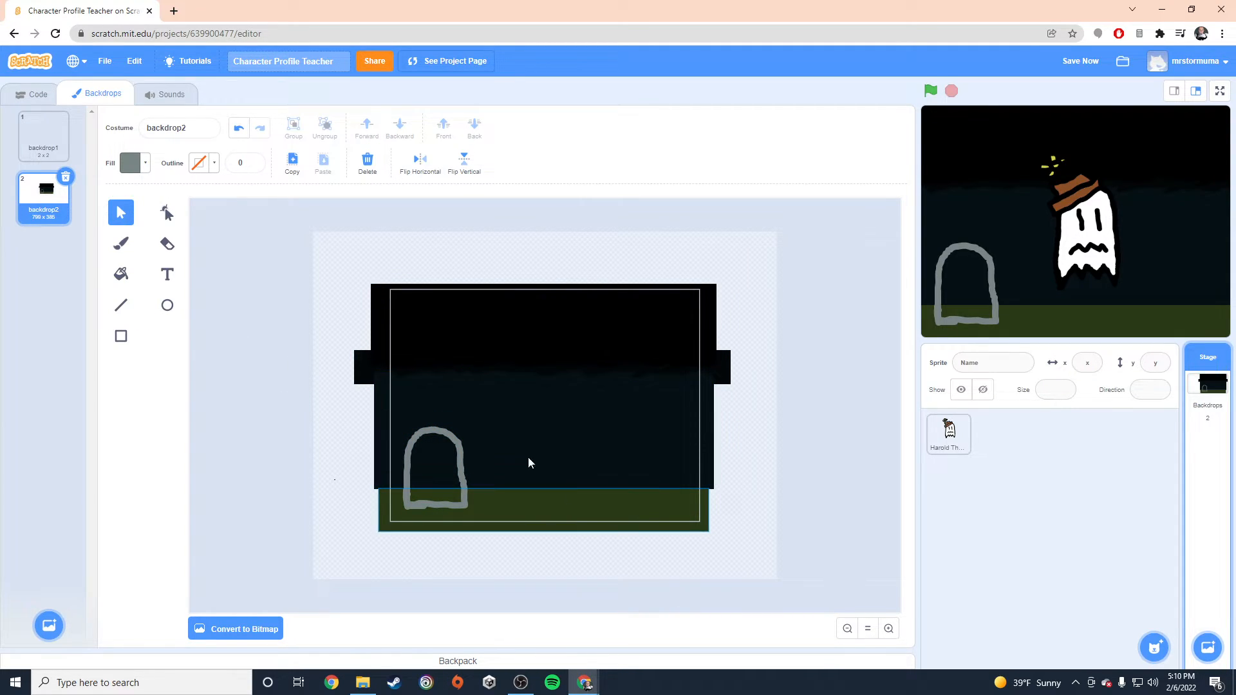
pyautogui.click(121, 273)
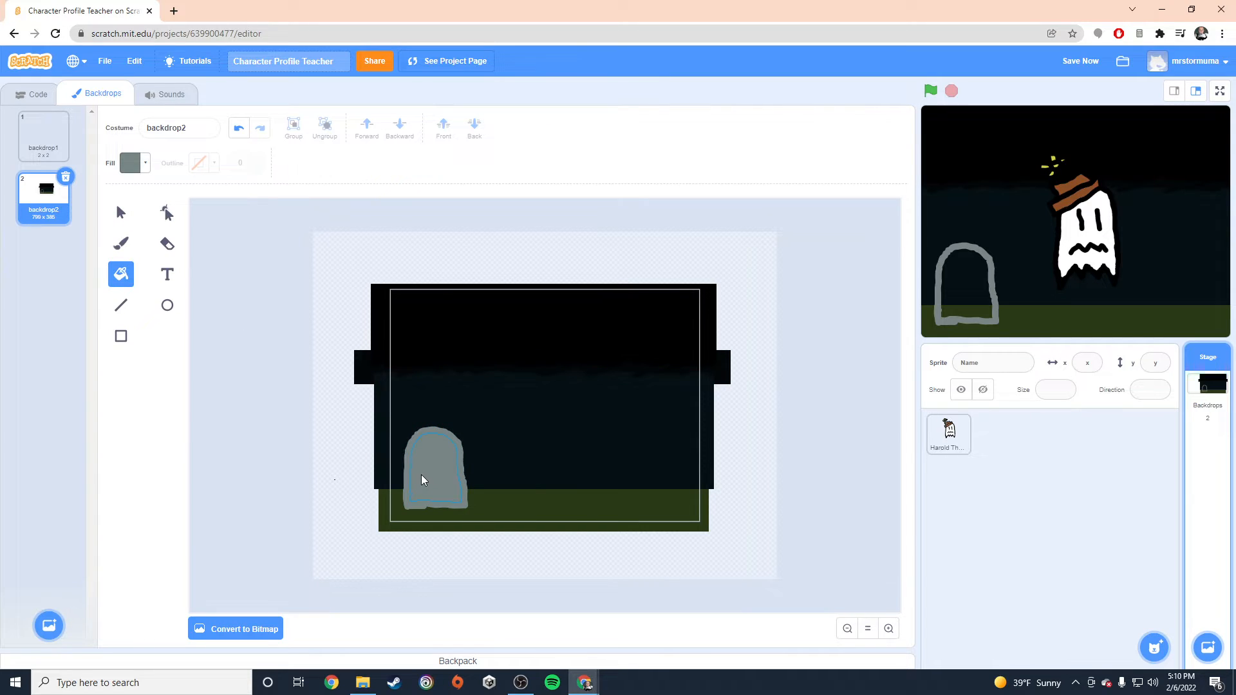
pyautogui.click(421, 475)
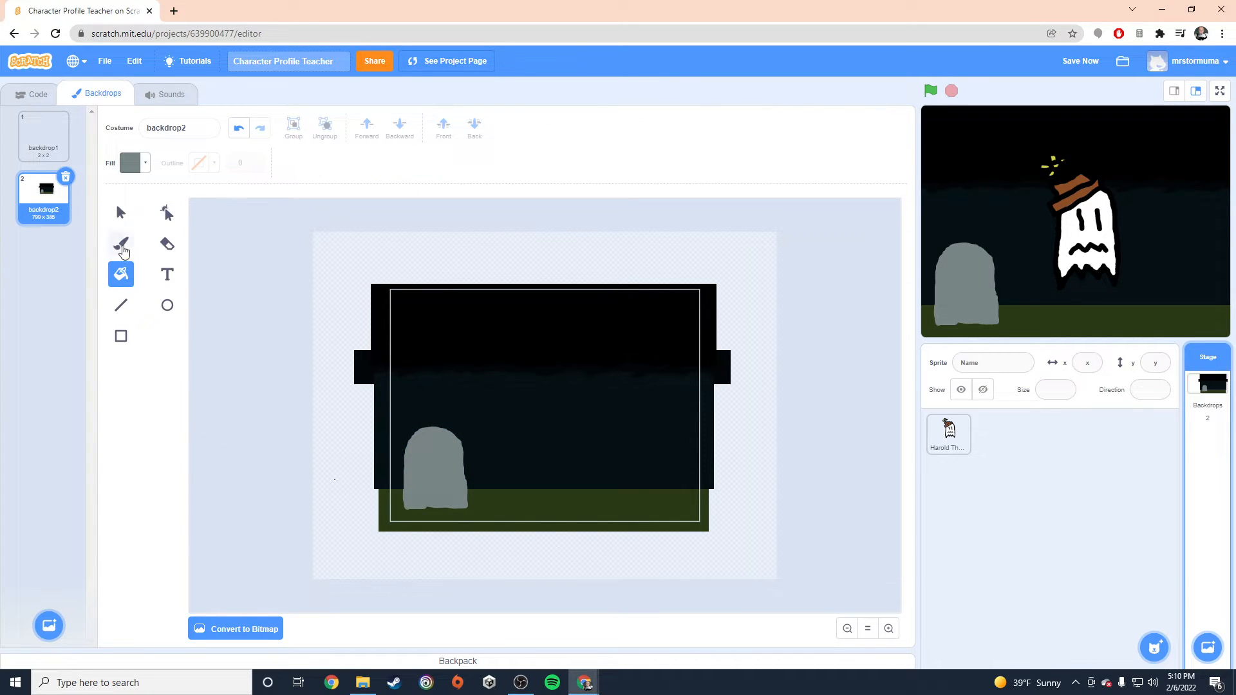
# - Paint three short black horizontal strokes across the tombstone as its inscription, using brightness 0 and the size 20 brush
pyautogui.click(123, 246)
pyautogui.click(133, 163)
pyautogui.moveTo(126, 247); pyautogui.dragTo(96, 247)
pyautogui.moveTo(132, 286); pyautogui.dragTo(89, 290)
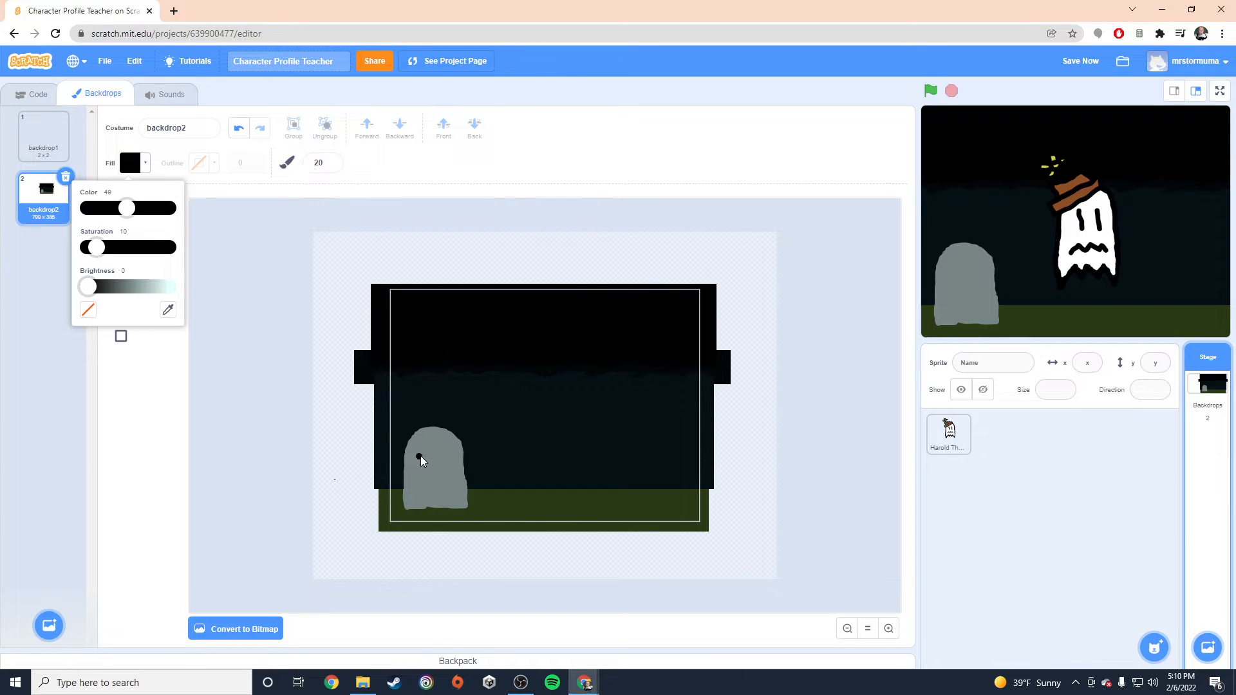
pyautogui.moveTo(422, 454); pyautogui.dragTo(434, 452)
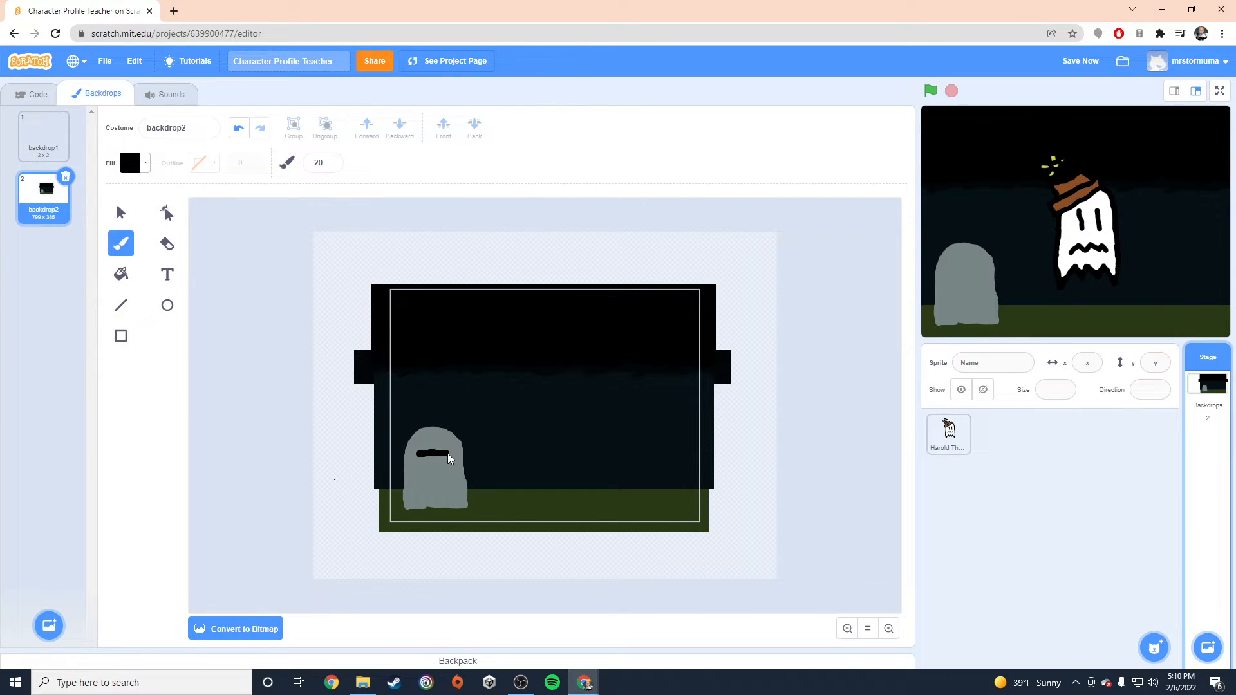
pyautogui.click(419, 473)
pyautogui.click(422, 495)
pyautogui.click(457, 498)
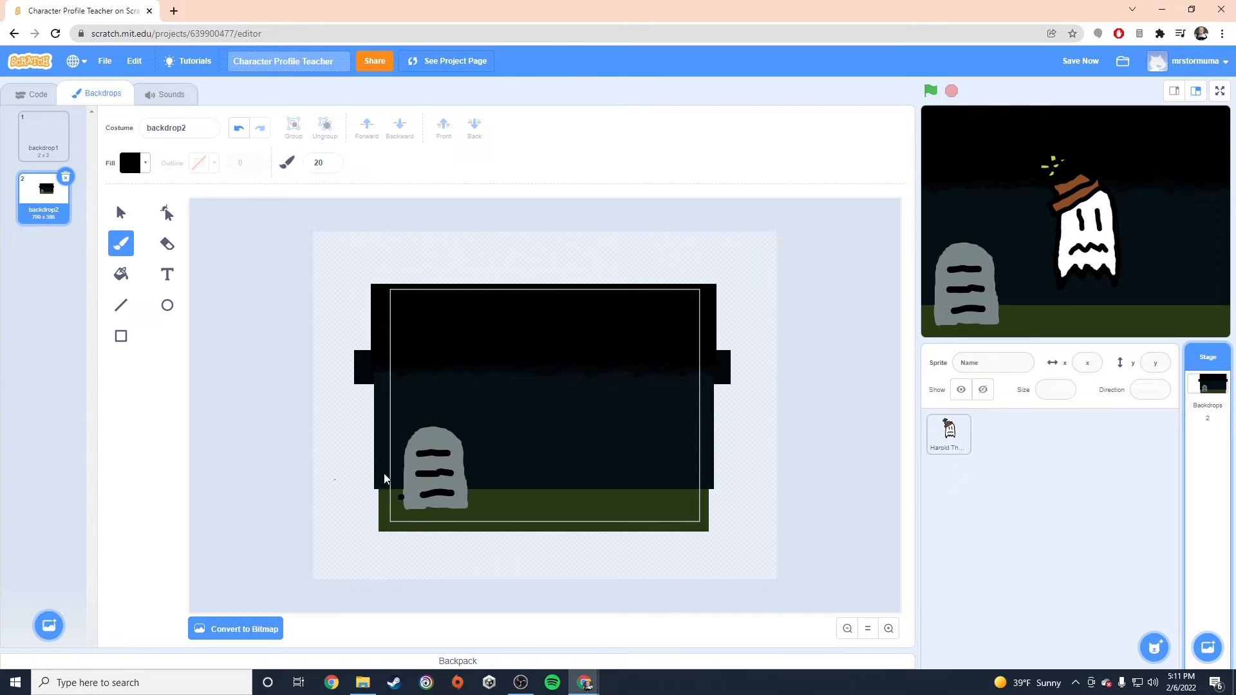
pyautogui.click(120, 213)
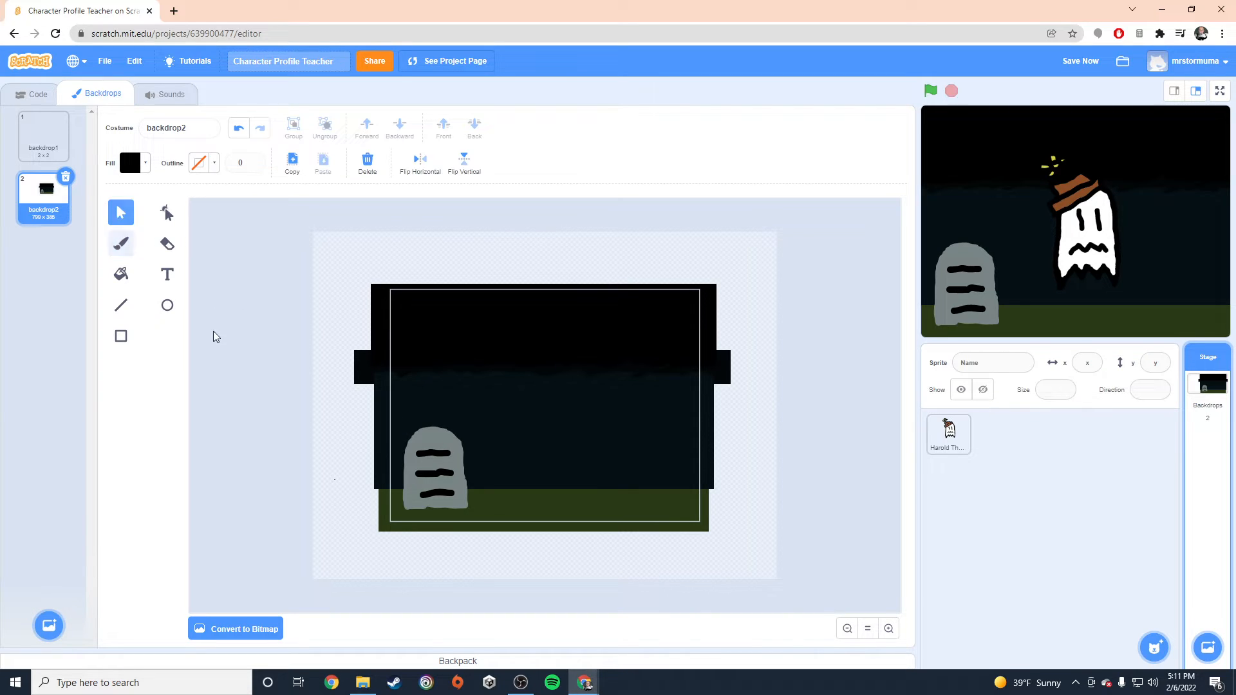
pyautogui.click(122, 274)
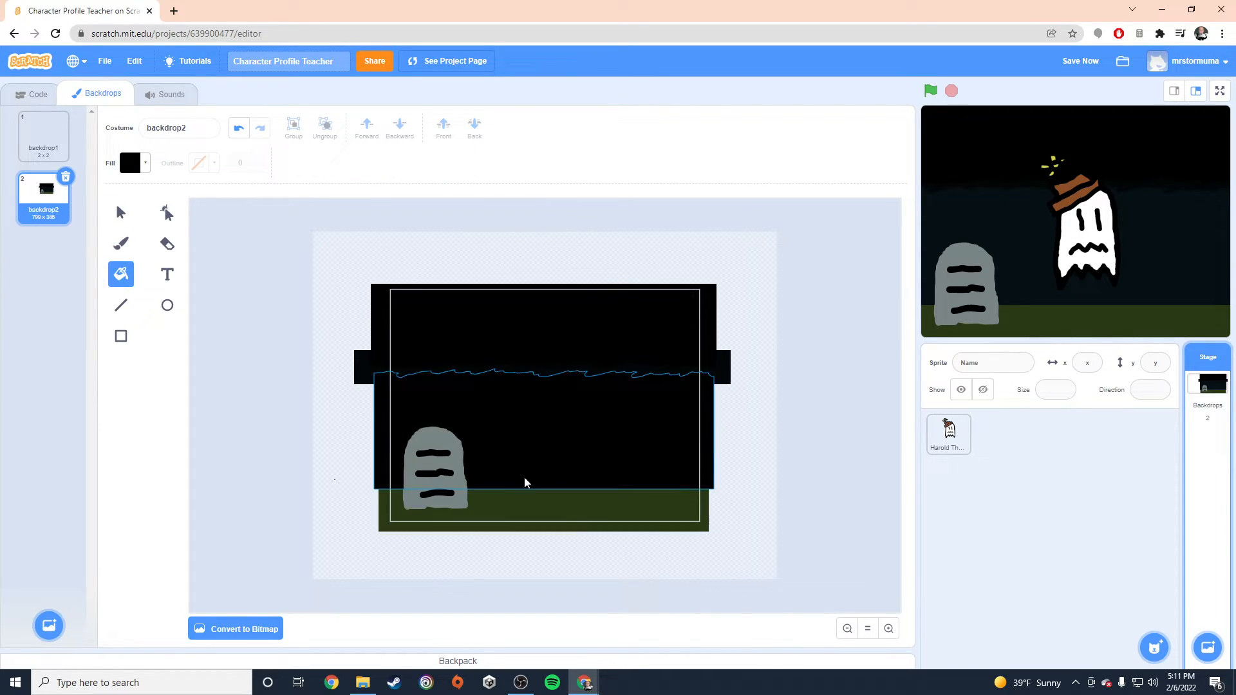
pyautogui.click(500, 502)
pyautogui.hotkey('ctrl', 'z')
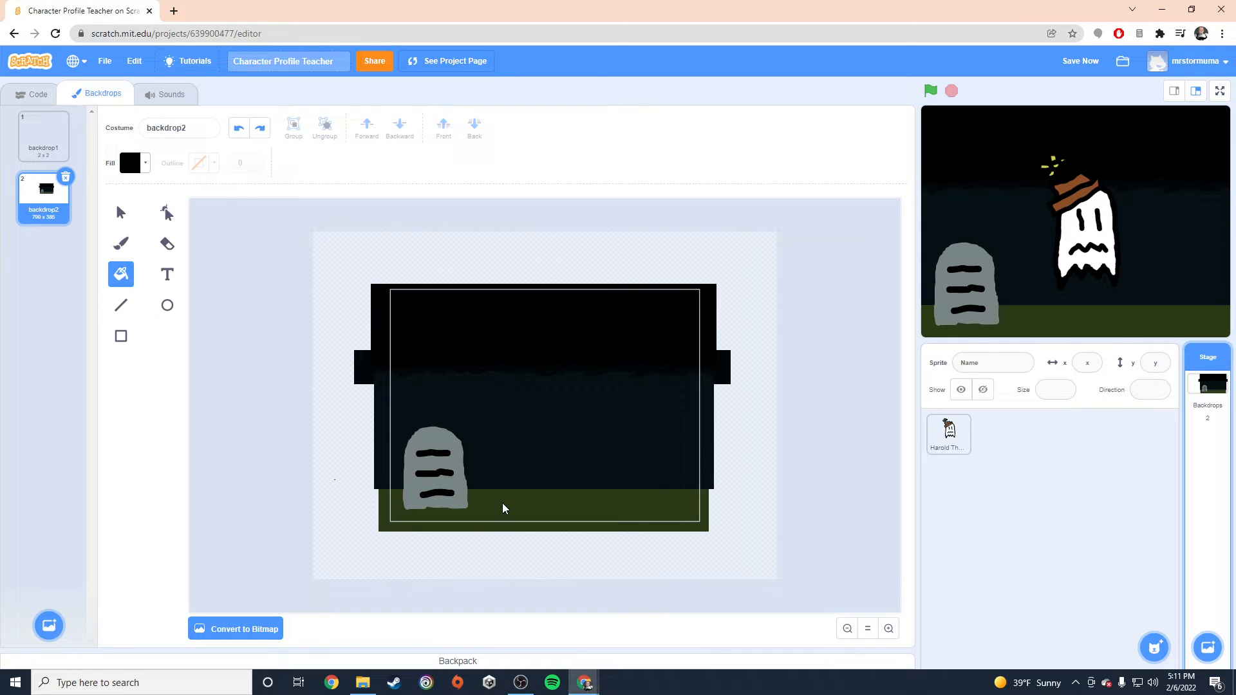
# - Sample the ground's green, raise its brightness to 45, and paint tufts of grass along the tombstone's base
pyautogui.click(131, 163)
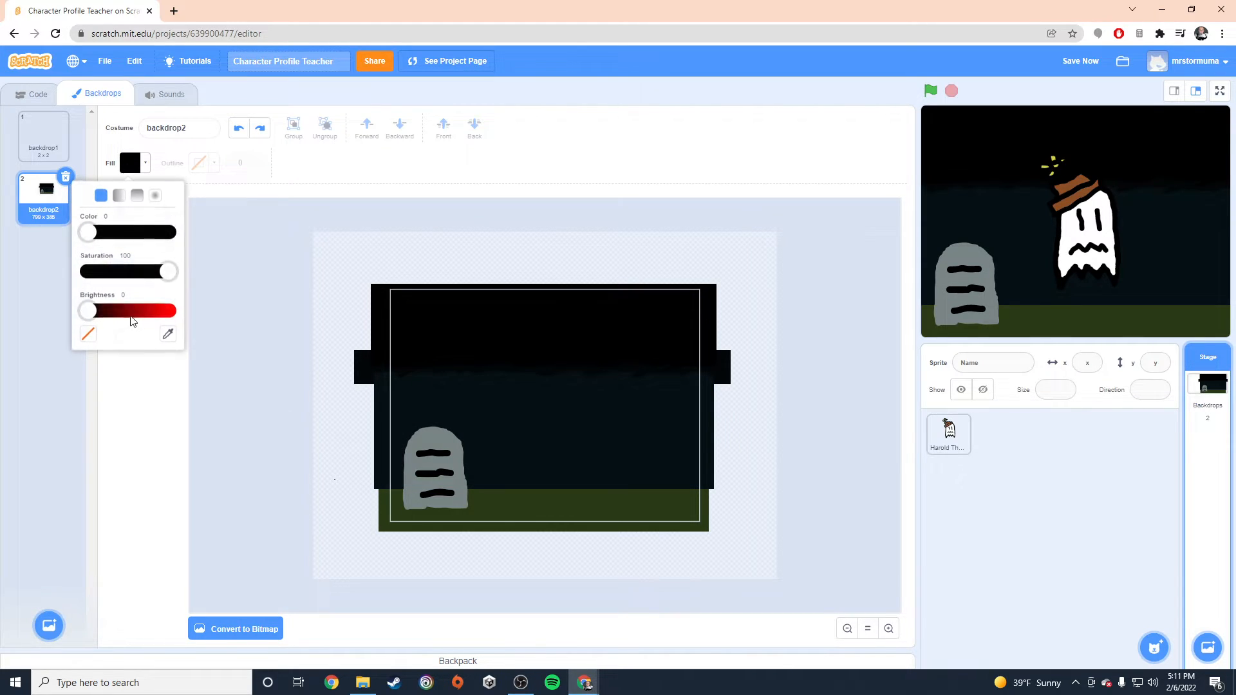
pyautogui.click(545, 512)
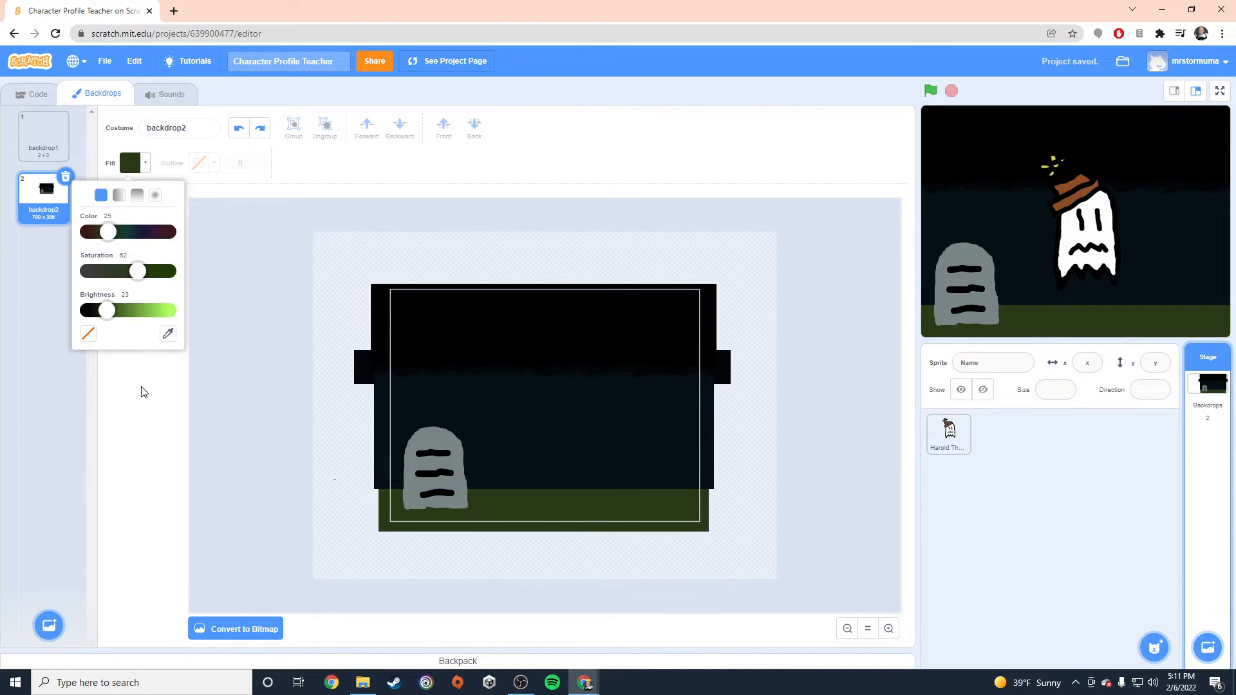
pyautogui.click(130, 419)
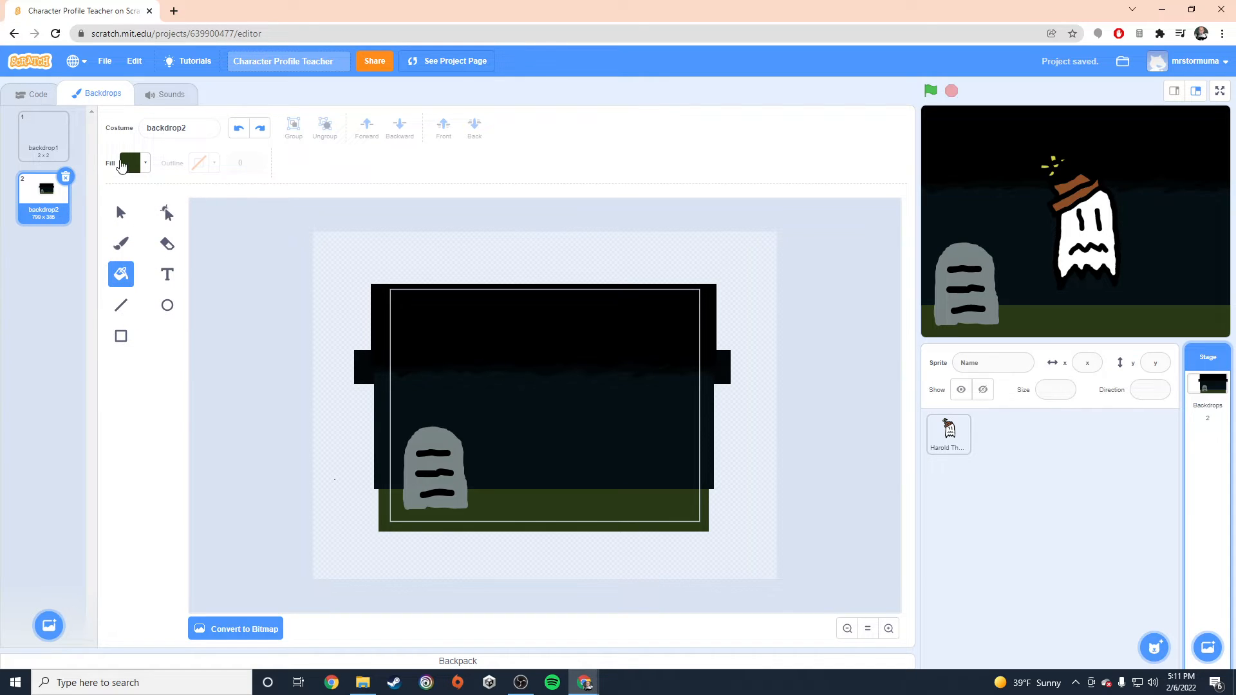
pyautogui.click(123, 164)
pyautogui.moveTo(107, 312); pyautogui.dragTo(117, 318)
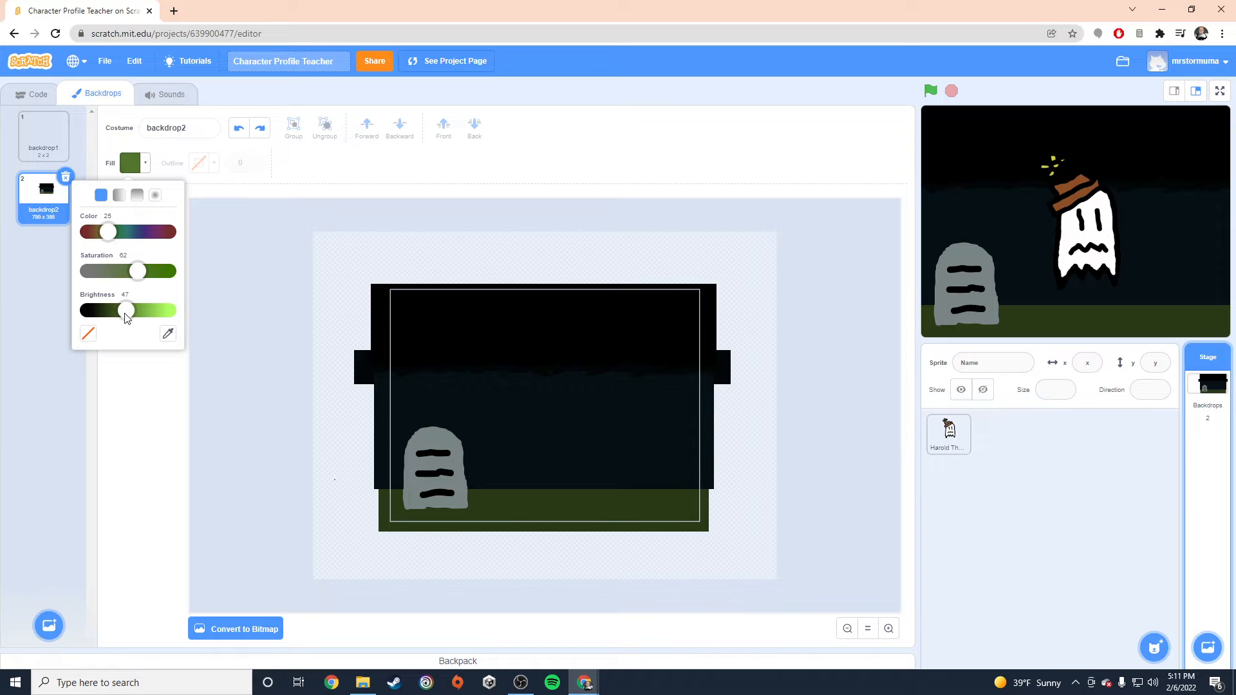
pyautogui.click(146, 427)
pyautogui.press('b')
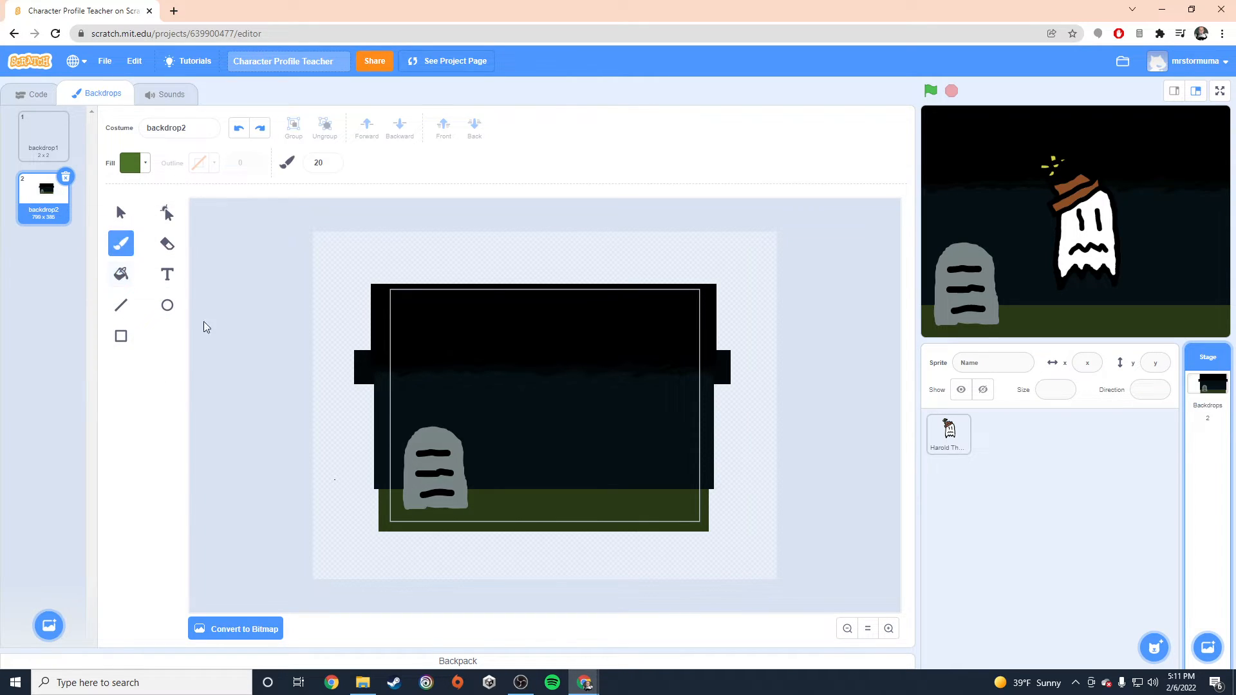
pyautogui.click(413, 507)
pyautogui.moveTo(419, 512); pyautogui.dragTo(427, 511)
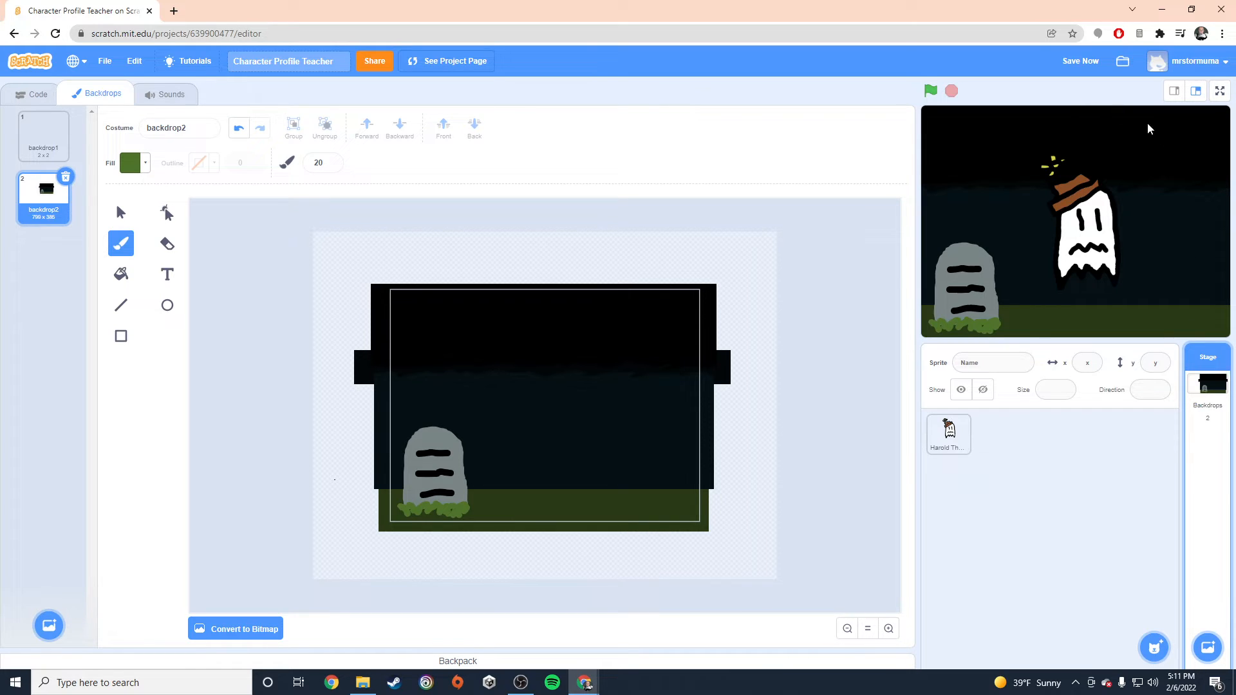
# - Paint the inner contour of a bare tree with two branches along the backdrop's right side in dark brown, color 6 and saturation 75
pyautogui.click(124, 165)
pyautogui.click(148, 430)
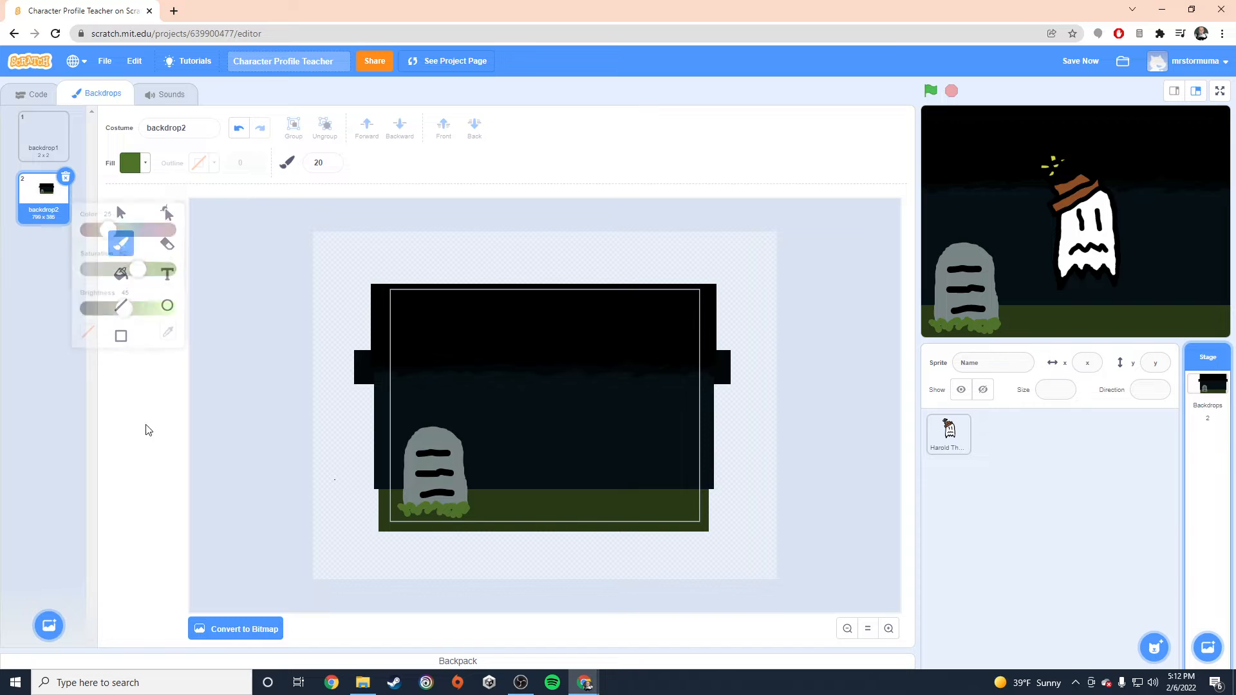
pyautogui.click(129, 166)
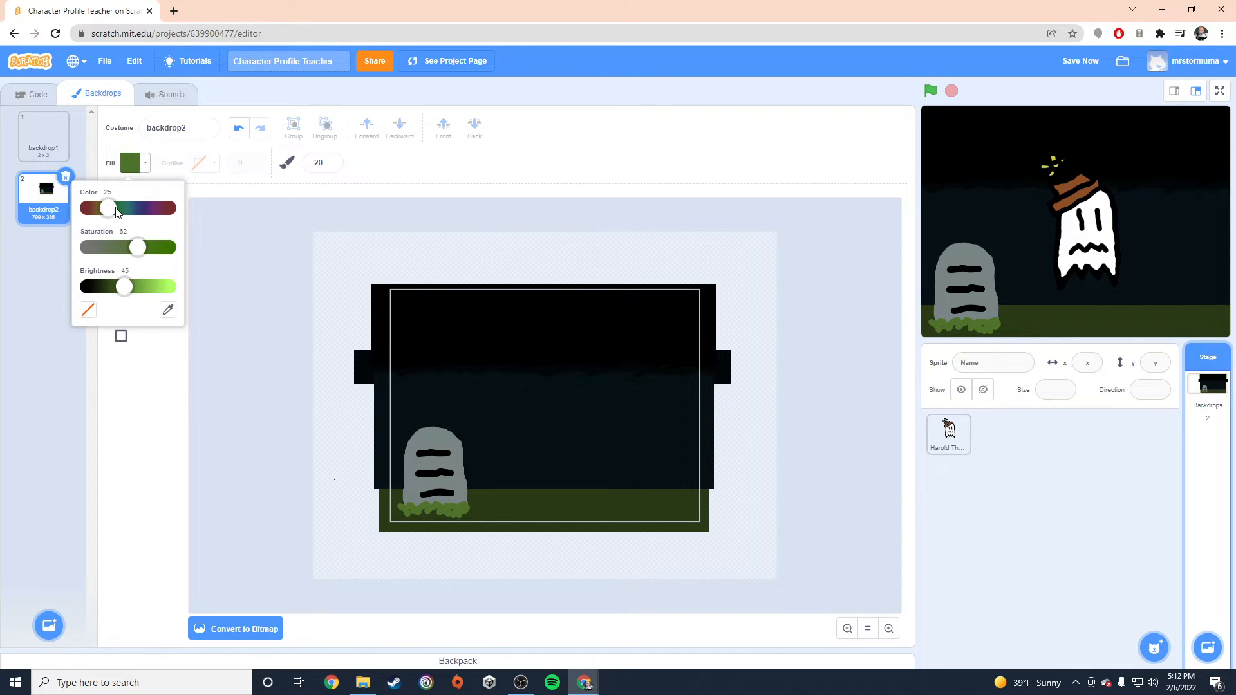
pyautogui.moveTo(116, 212)
pyautogui.mouseDown()
pyautogui.moveTo(165, 208)
pyautogui.moveTo(103, 216)
pyautogui.mouseUp()
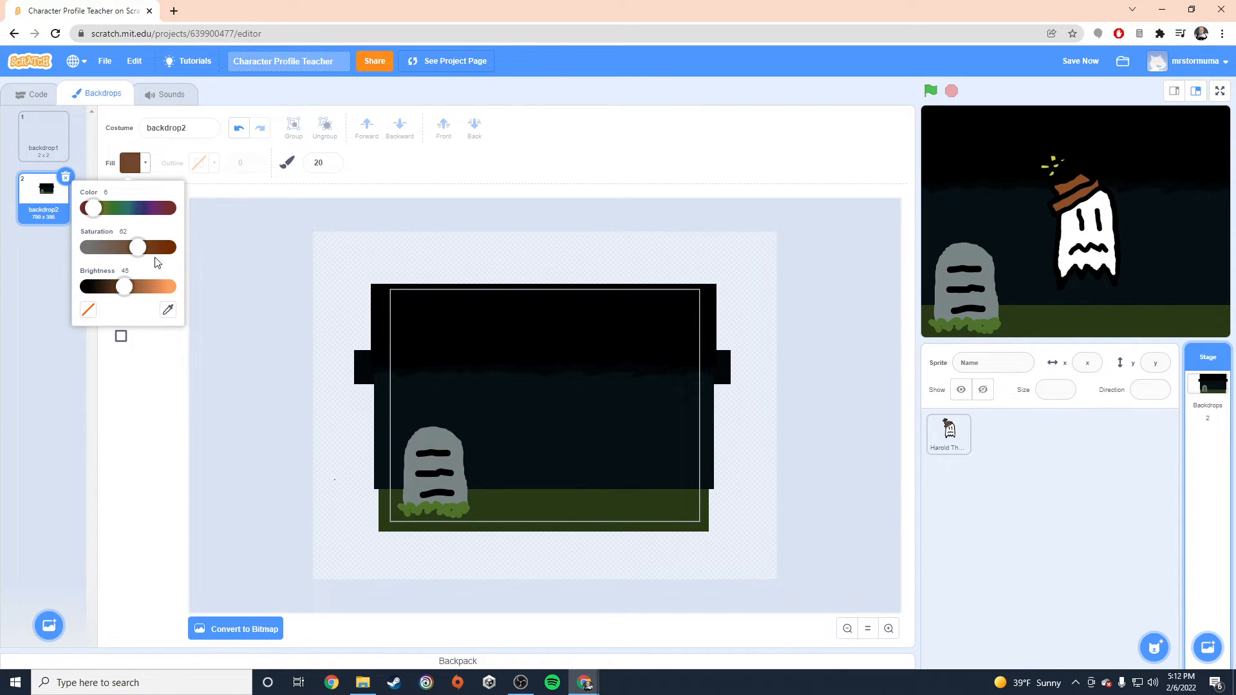
pyautogui.moveTo(148, 250)
pyautogui.mouseDown()
pyautogui.moveTo(160, 250)
pyautogui.moveTo(148, 249)
pyautogui.mouseUp()
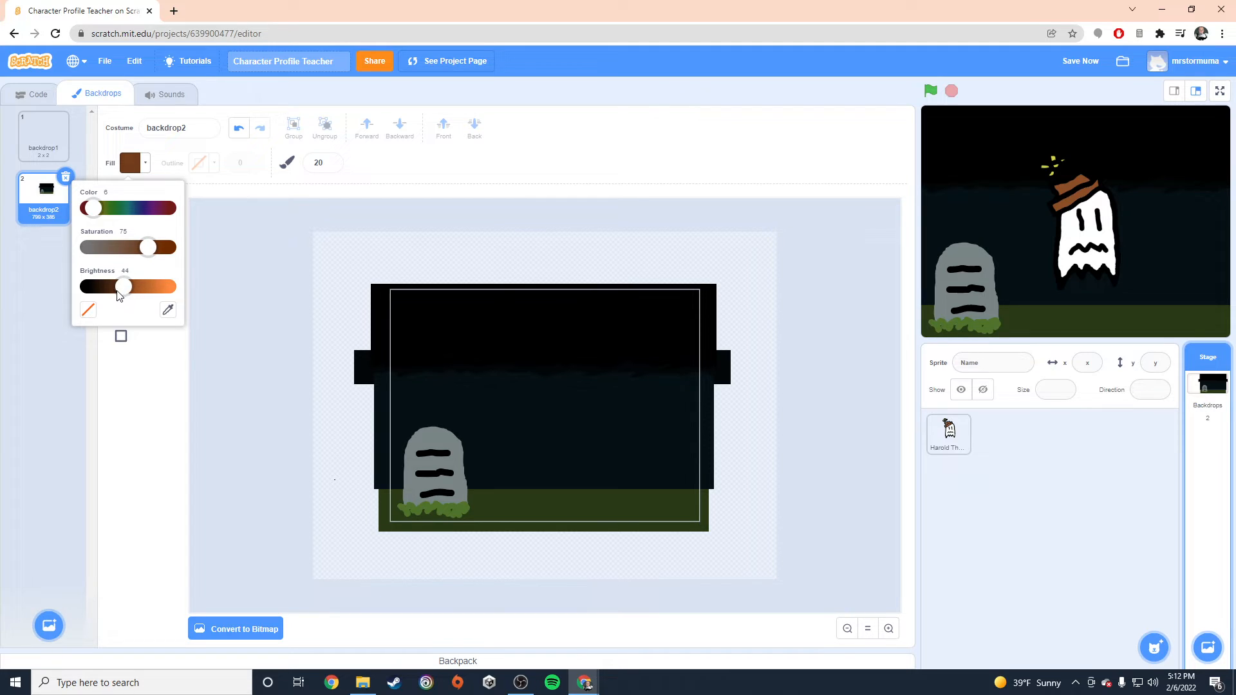
pyautogui.moveTo(119, 295); pyautogui.dragTo(114, 293)
pyautogui.click(146, 441)
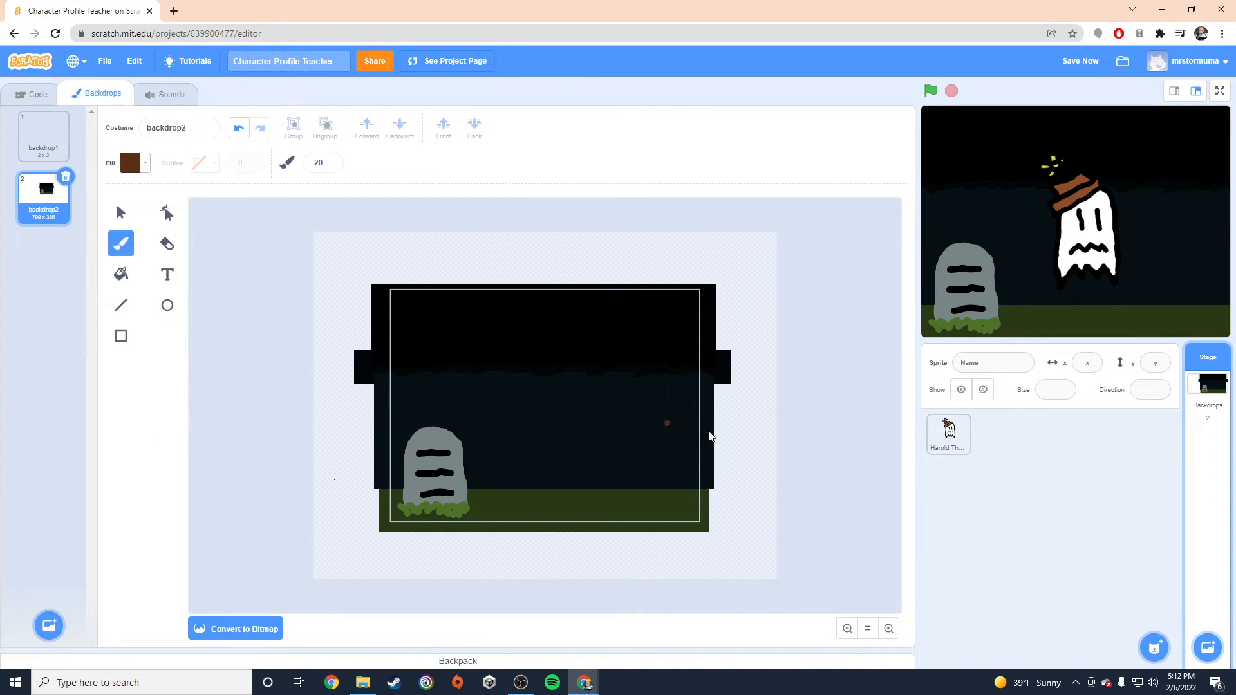
pyautogui.moveTo(684, 552); pyautogui.dragTo(681, 504)
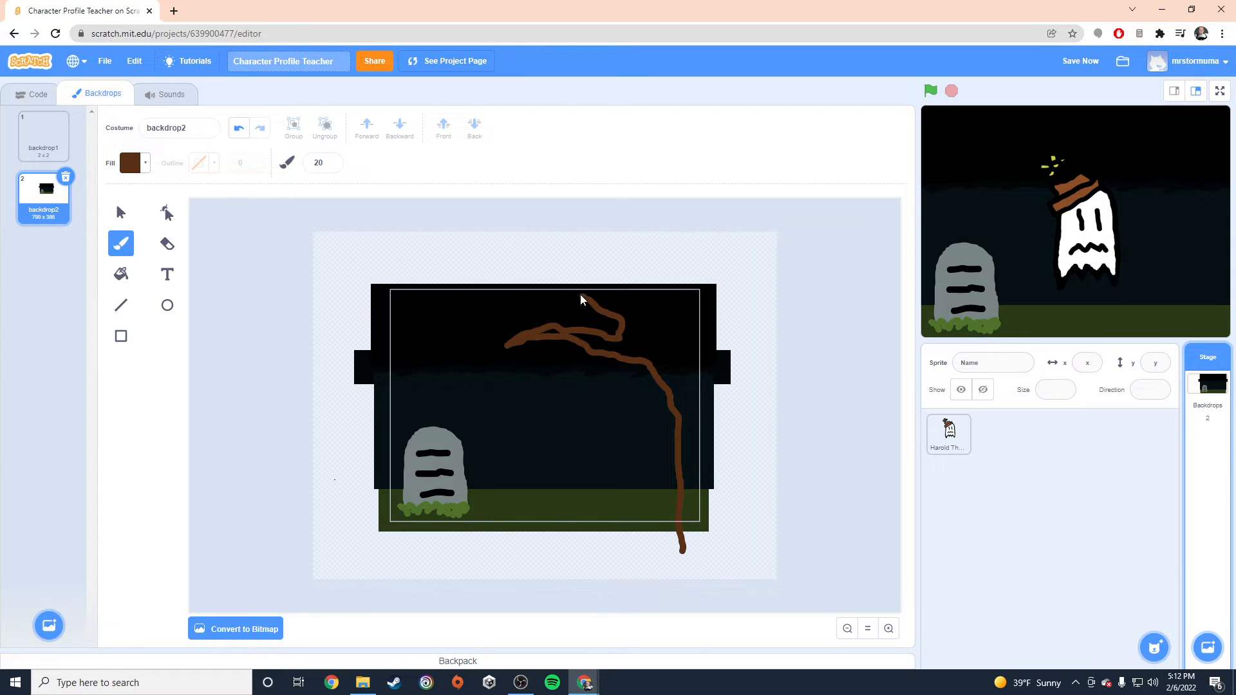
pyautogui.moveTo(581, 298); pyautogui.dragTo(544, 276)
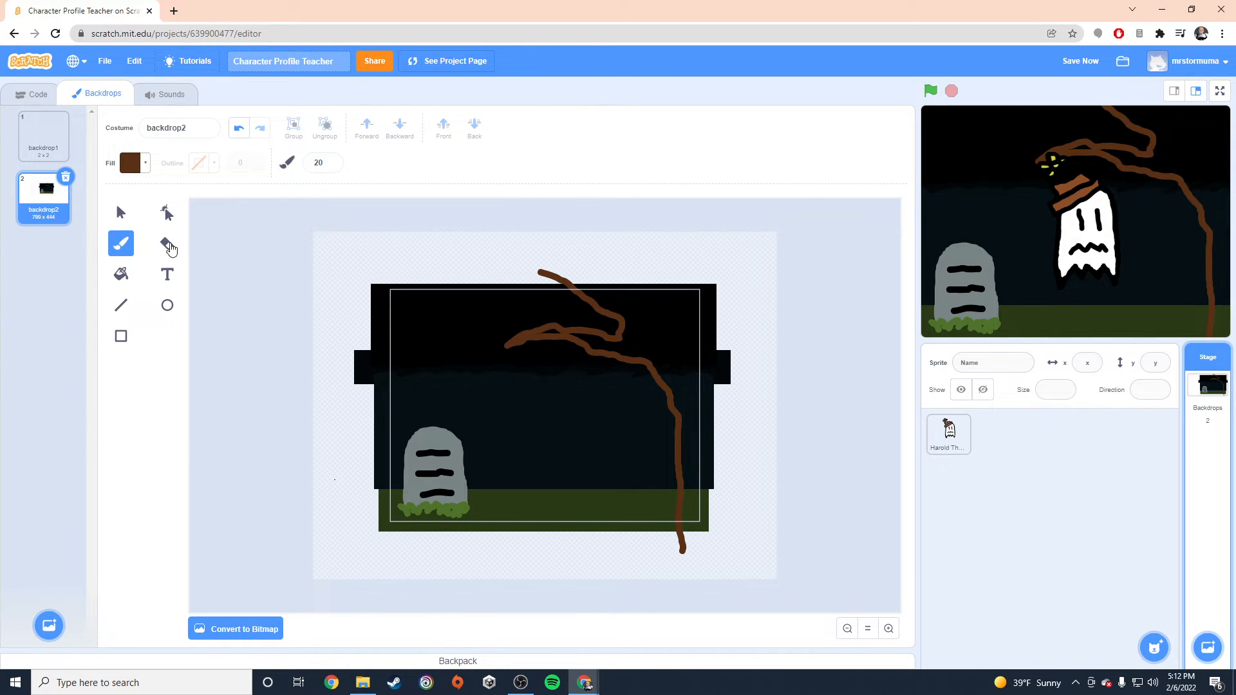
# - Close the tree outline with a brown brush stroke from the upper branch tip around outside the stage edge to the trunk's foot
pyautogui.click(741, 336)
pyautogui.click(122, 275)
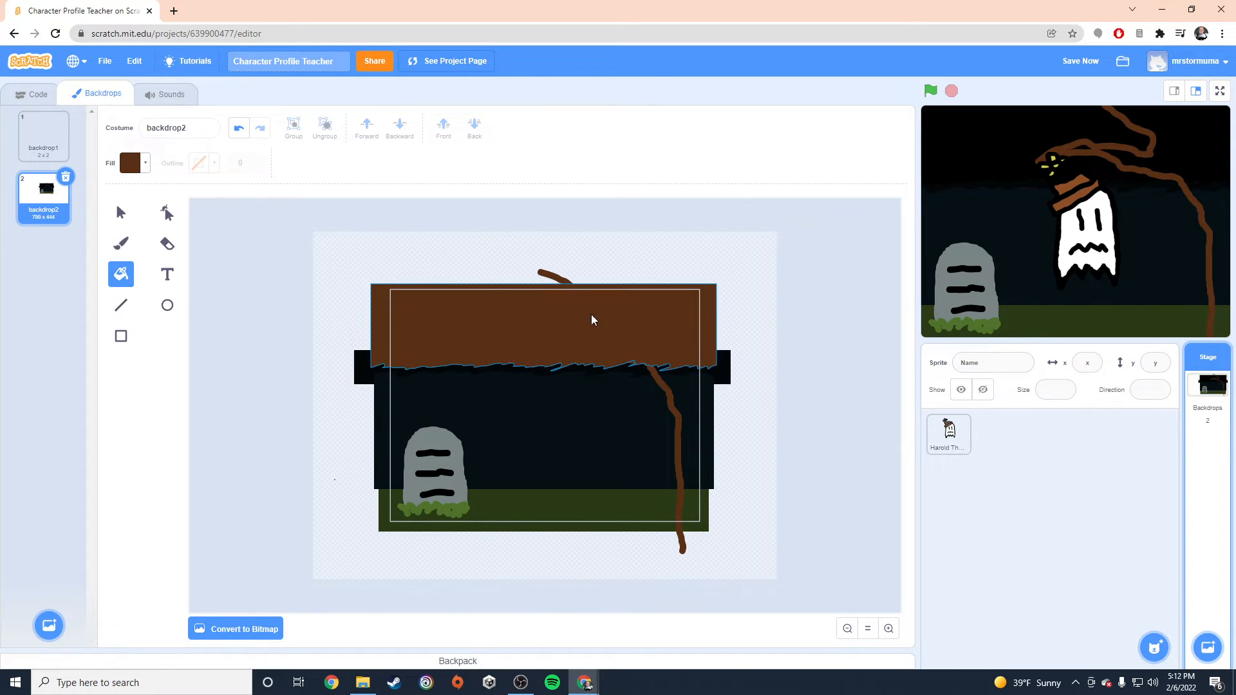
pyautogui.click(121, 243)
pyautogui.moveTo(551, 270)
pyautogui.mouseDown()
pyautogui.moveTo(749, 304)
pyautogui.moveTo(757, 481)
pyautogui.moveTo(712, 566)
pyautogui.moveTo(680, 550)
pyautogui.mouseUp()
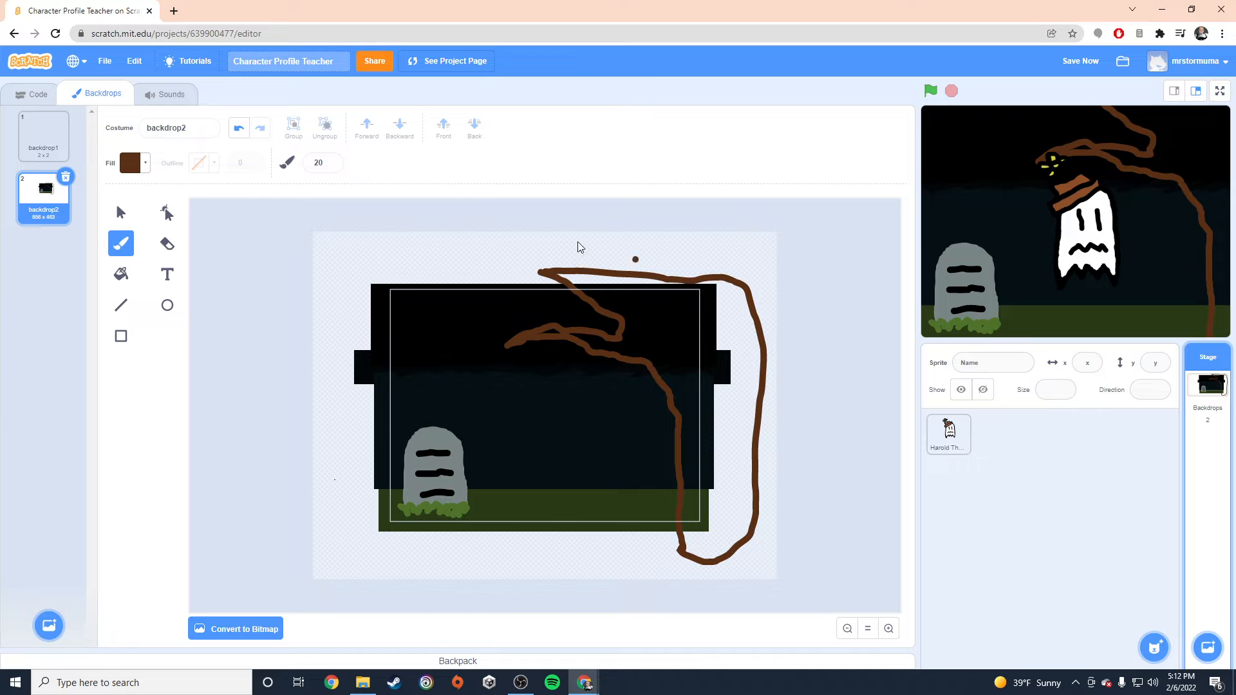
# - Fill the closed tree outline with the same dark brown
pyautogui.click(121, 212)
pyautogui.click(750, 299)
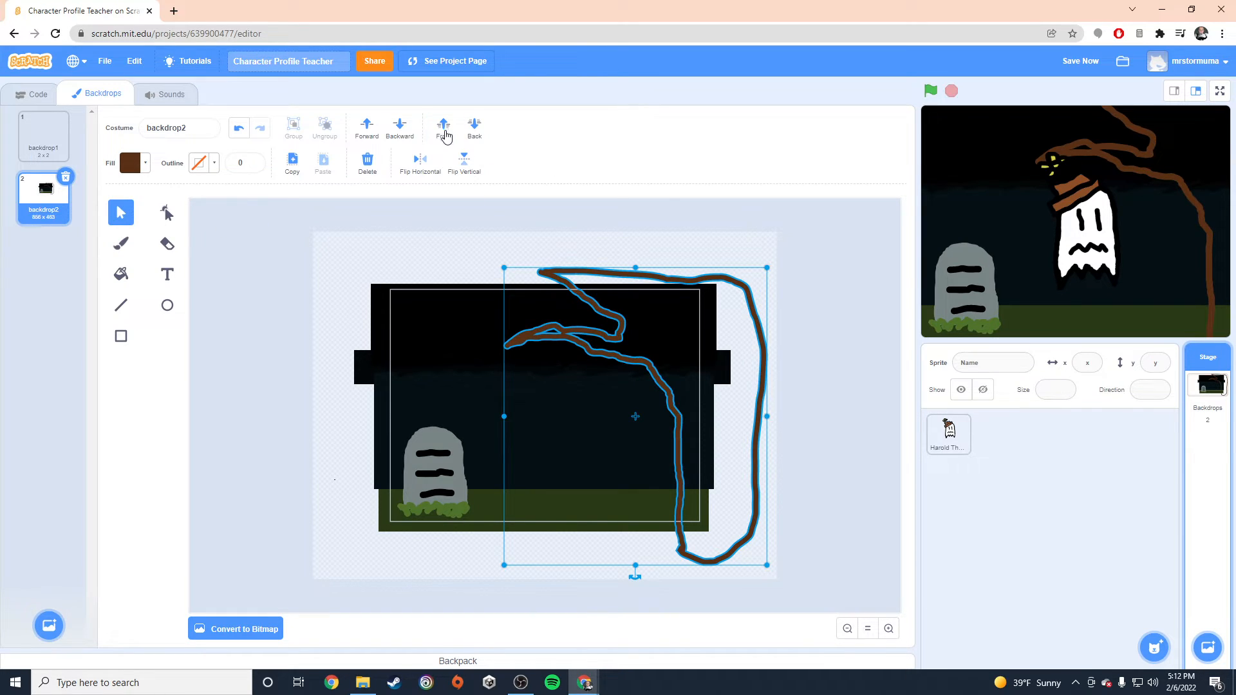
pyautogui.click(118, 275)
pyautogui.click(718, 376)
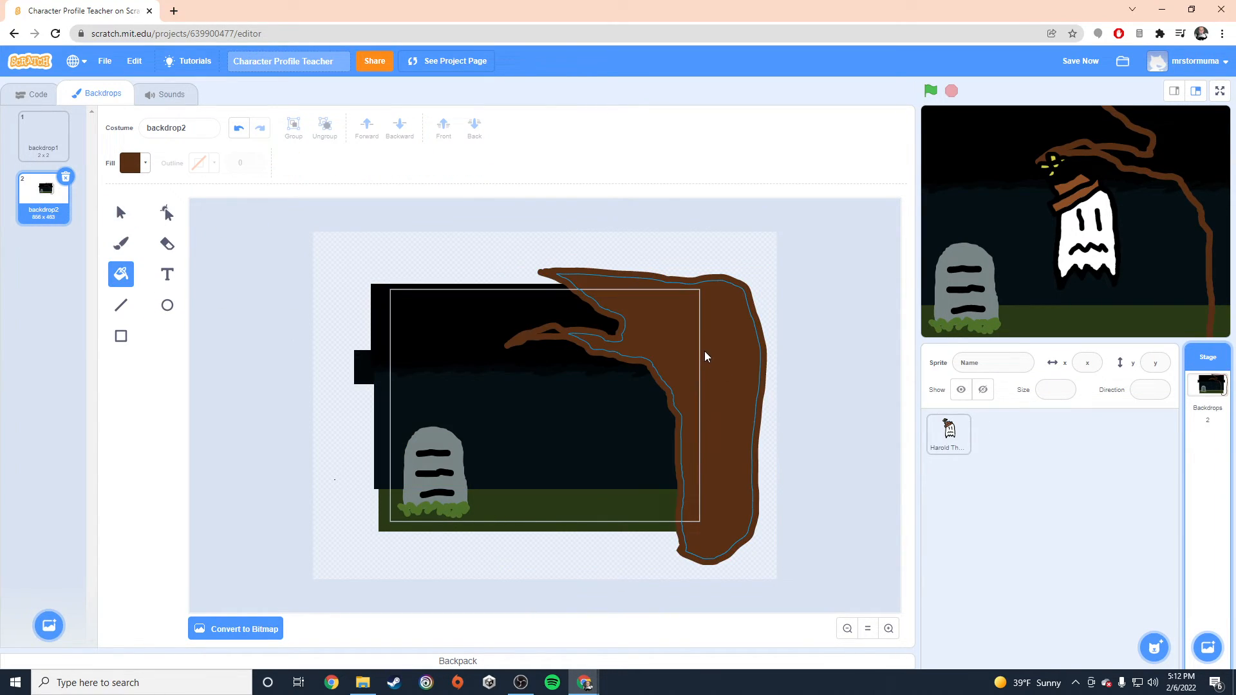
pyautogui.click(704, 350)
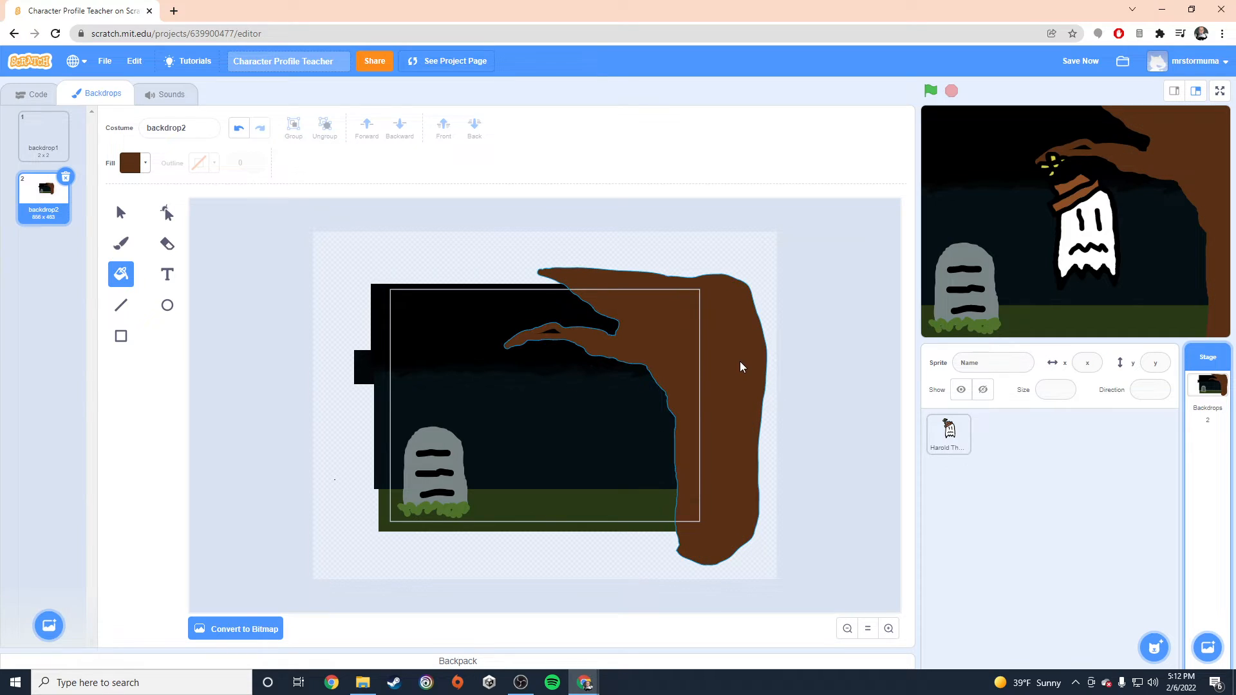
# - Fill the gap in the lower branch with brown, and erase a V-shaped outline into the tree's top edge and delete the severed piece
pyautogui.click(552, 335)
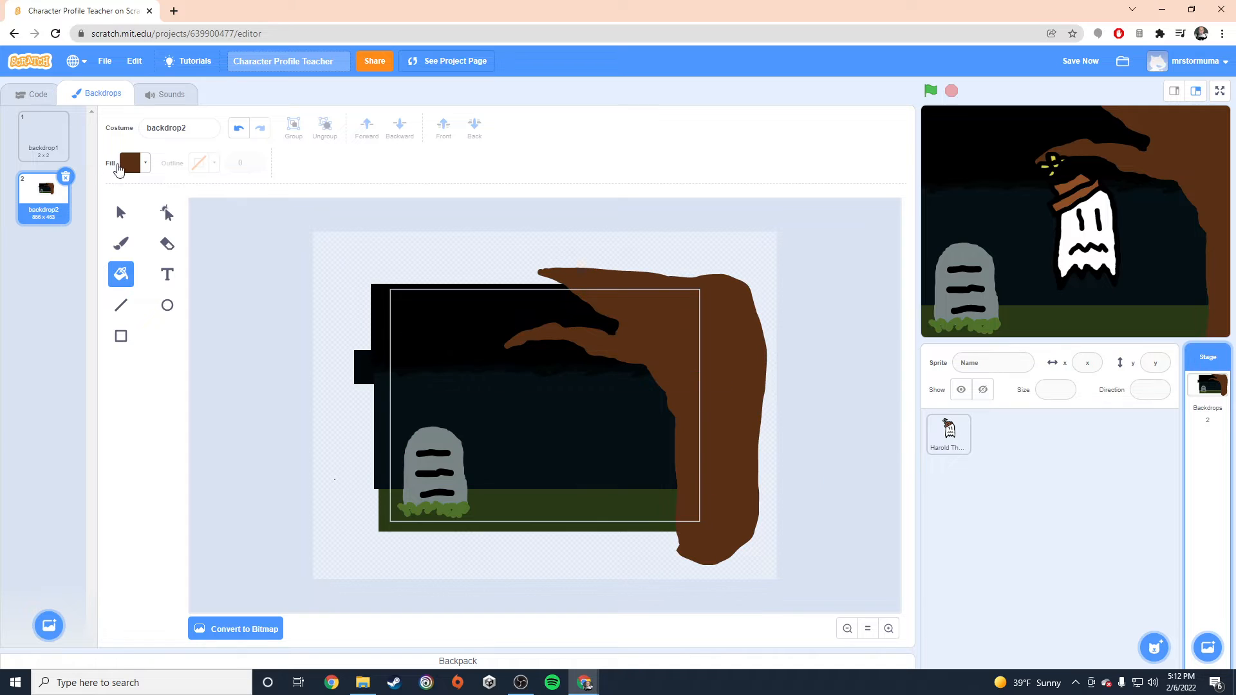
pyautogui.click(167, 244)
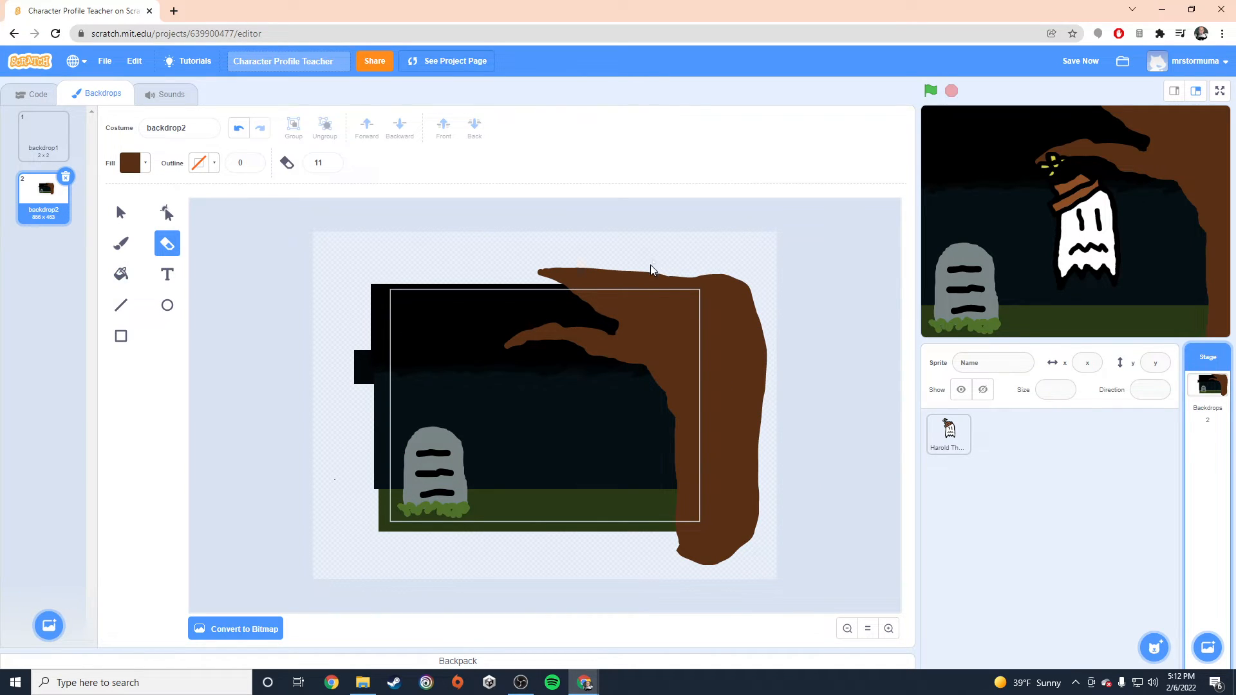
pyautogui.moveTo(674, 319)
pyautogui.mouseDown()
pyautogui.moveTo(684, 331)
pyautogui.moveTo(689, 276)
pyautogui.moveTo(723, 262)
pyautogui.mouseUp()
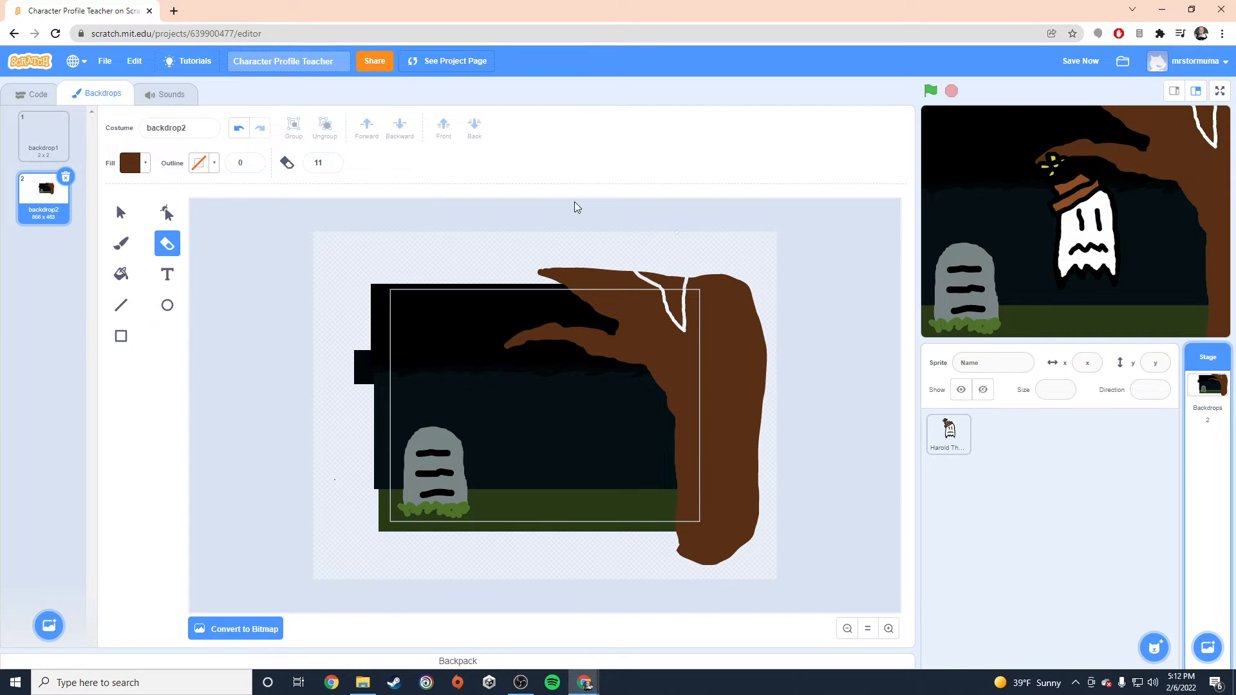
pyautogui.click(121, 212)
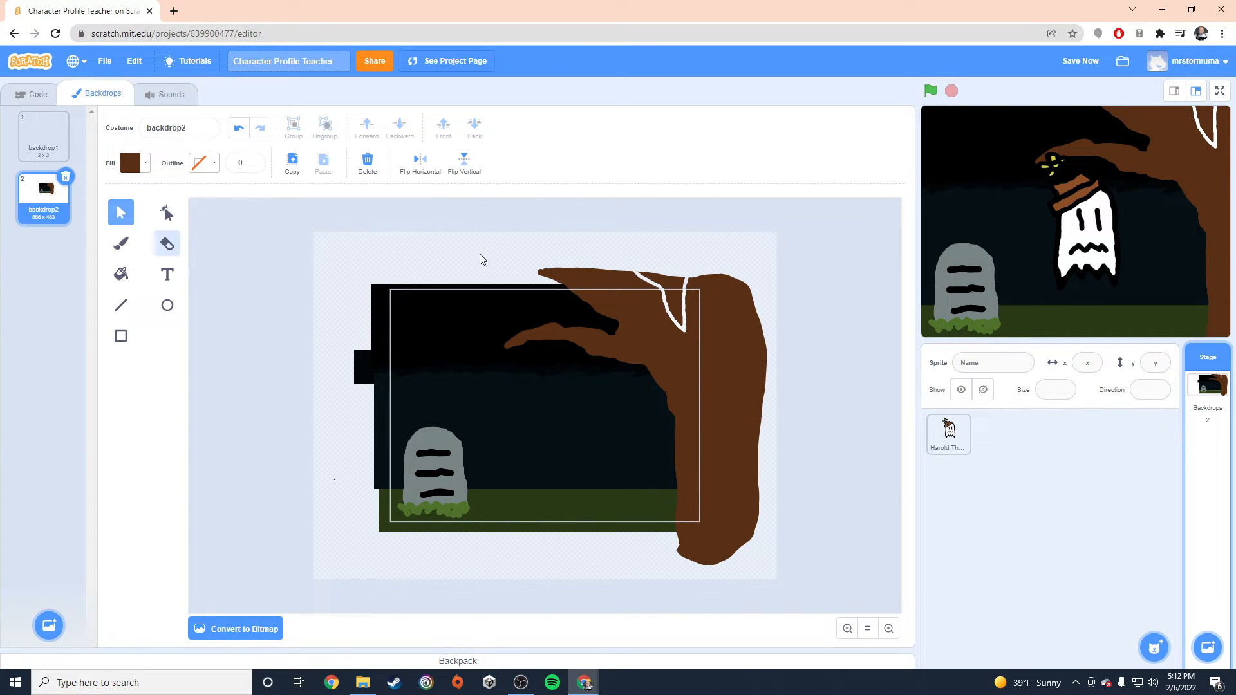
pyautogui.click(676, 288)
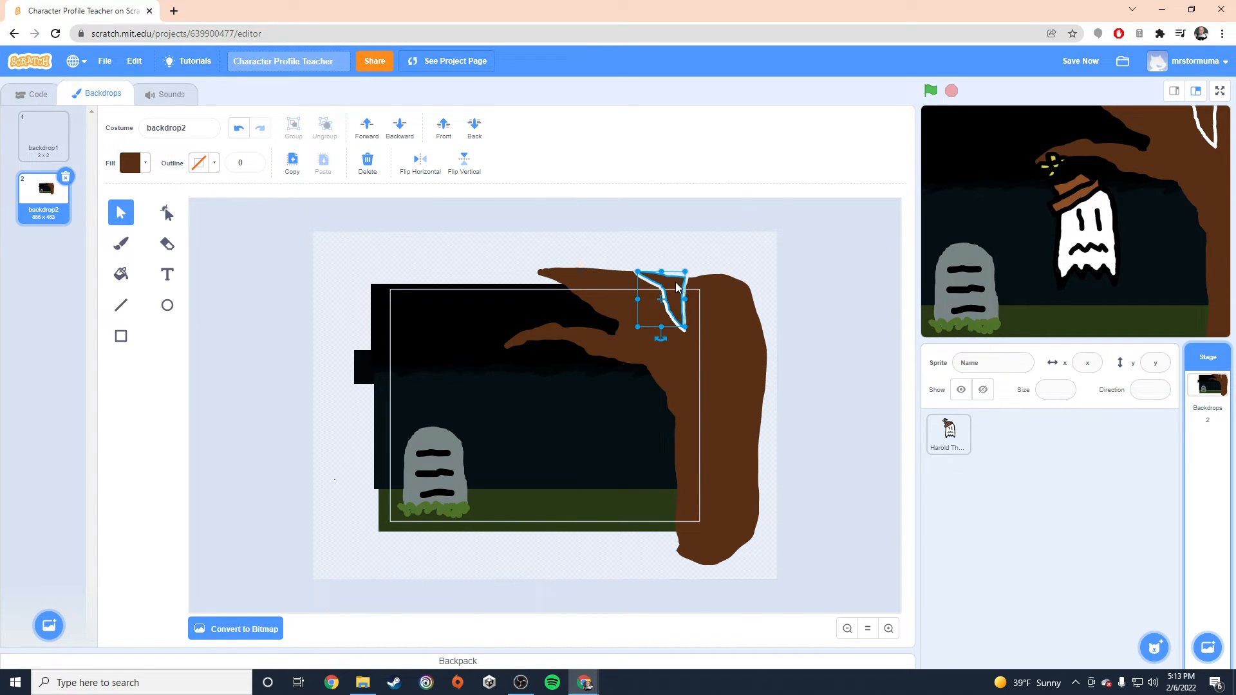
pyautogui.press('Delete')
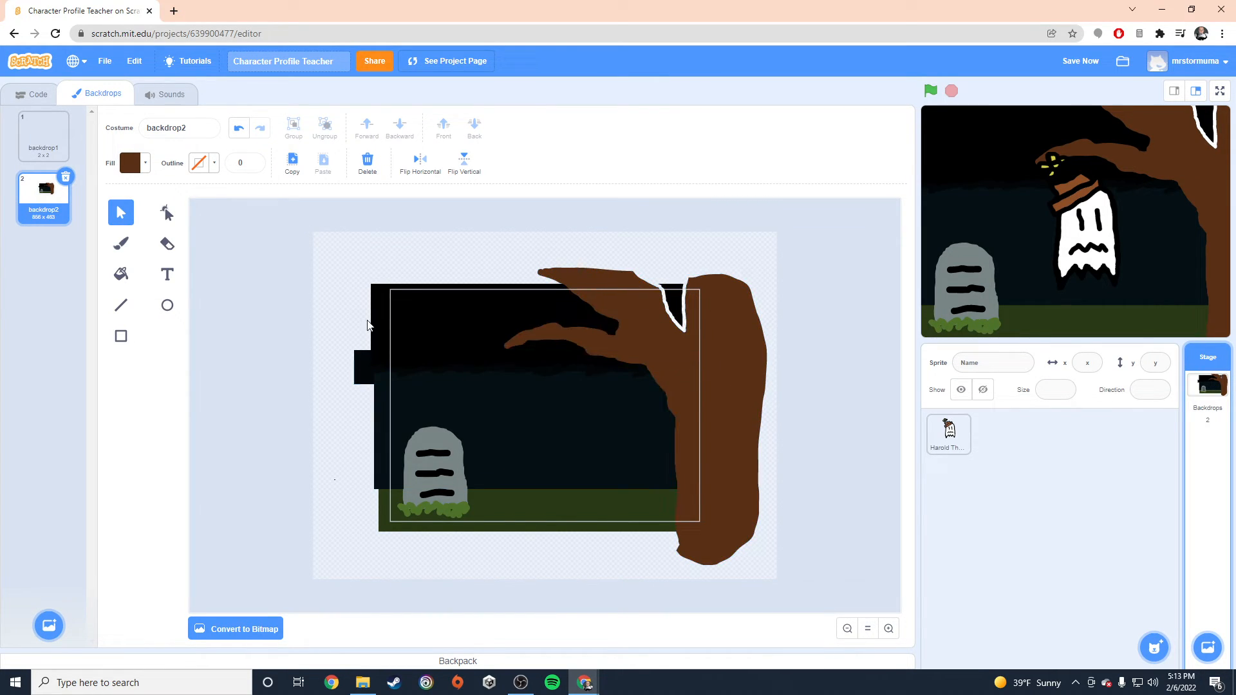
# - Sample the sky's black and paint over the white edges of the tree's notch with a size 20 brush
pyautogui.click(123, 246)
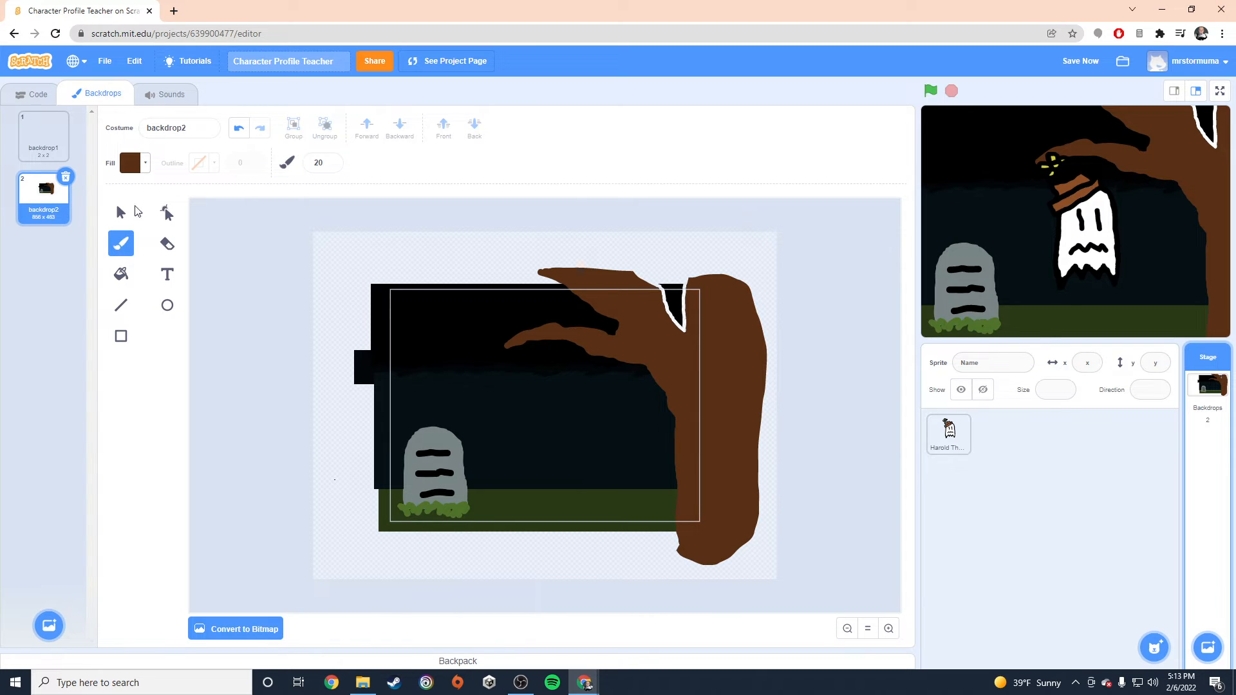
pyautogui.click(131, 163)
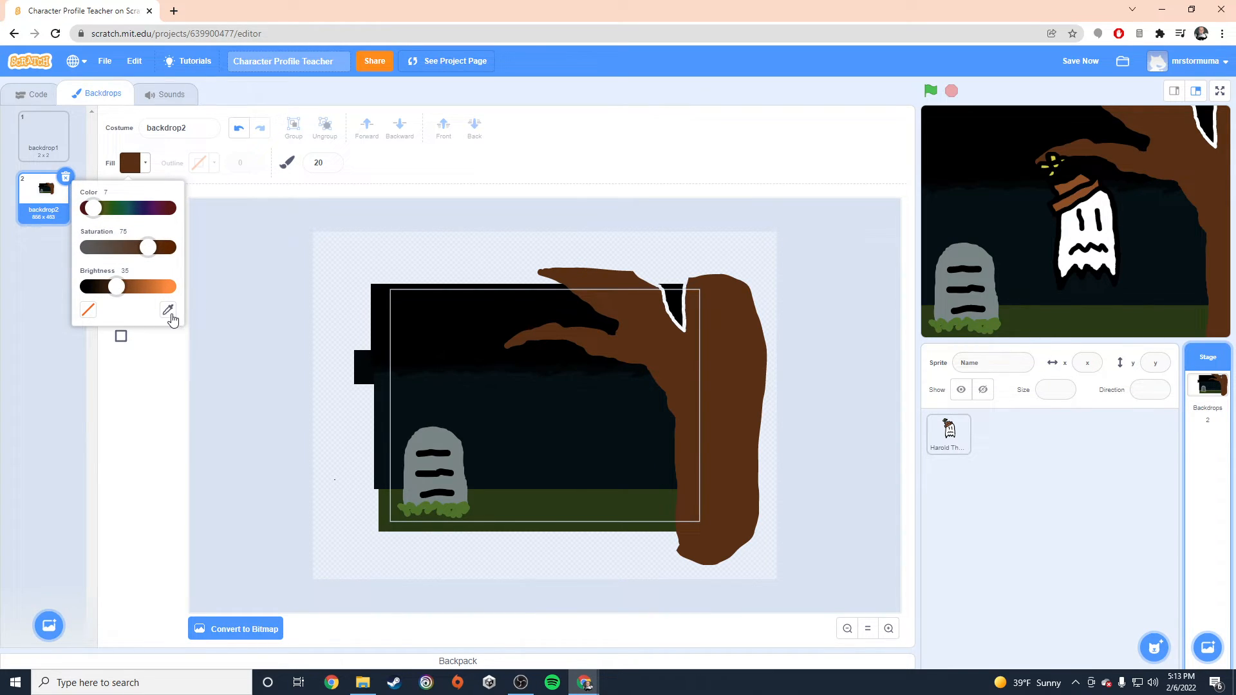
pyautogui.click(167, 310)
pyautogui.click(483, 315)
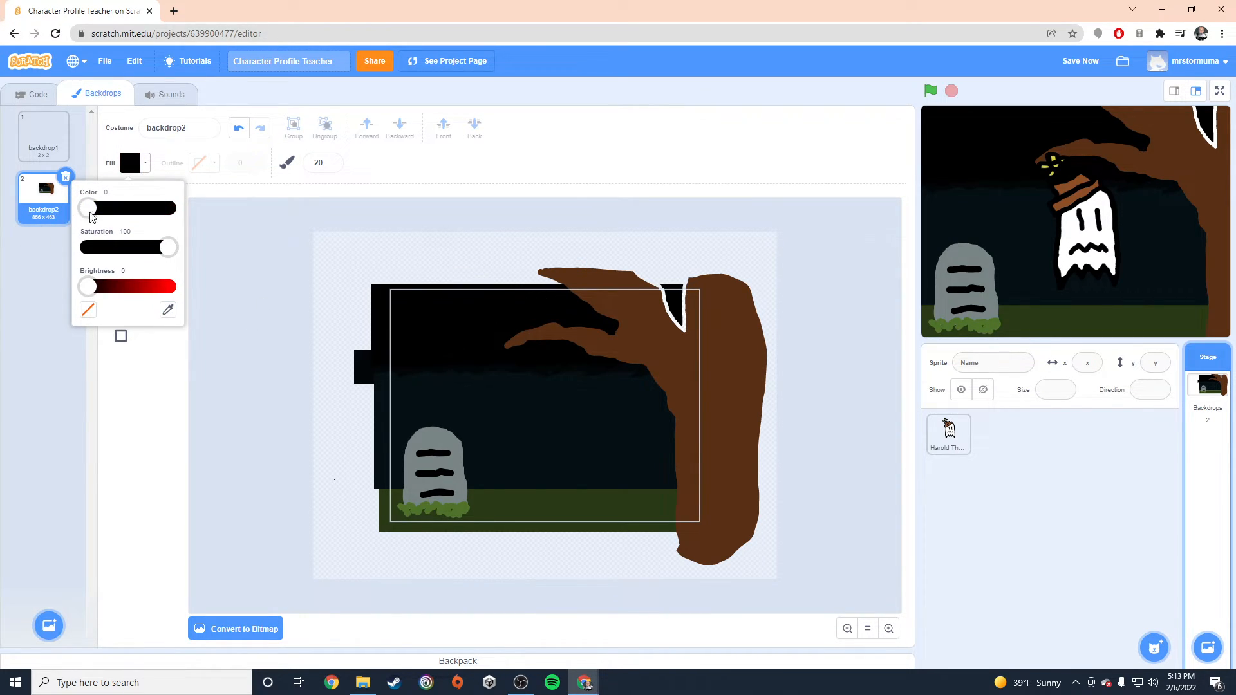
pyautogui.click(132, 399)
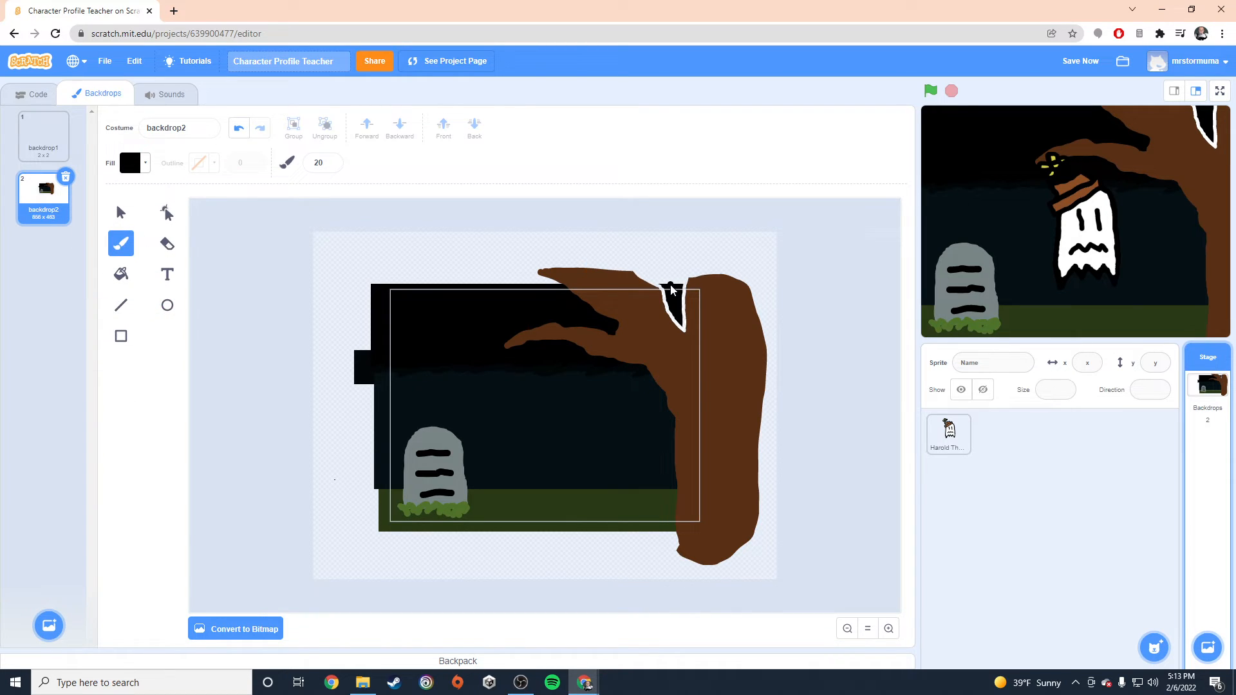
pyautogui.click(888, 628)
pyautogui.click(888, 628)
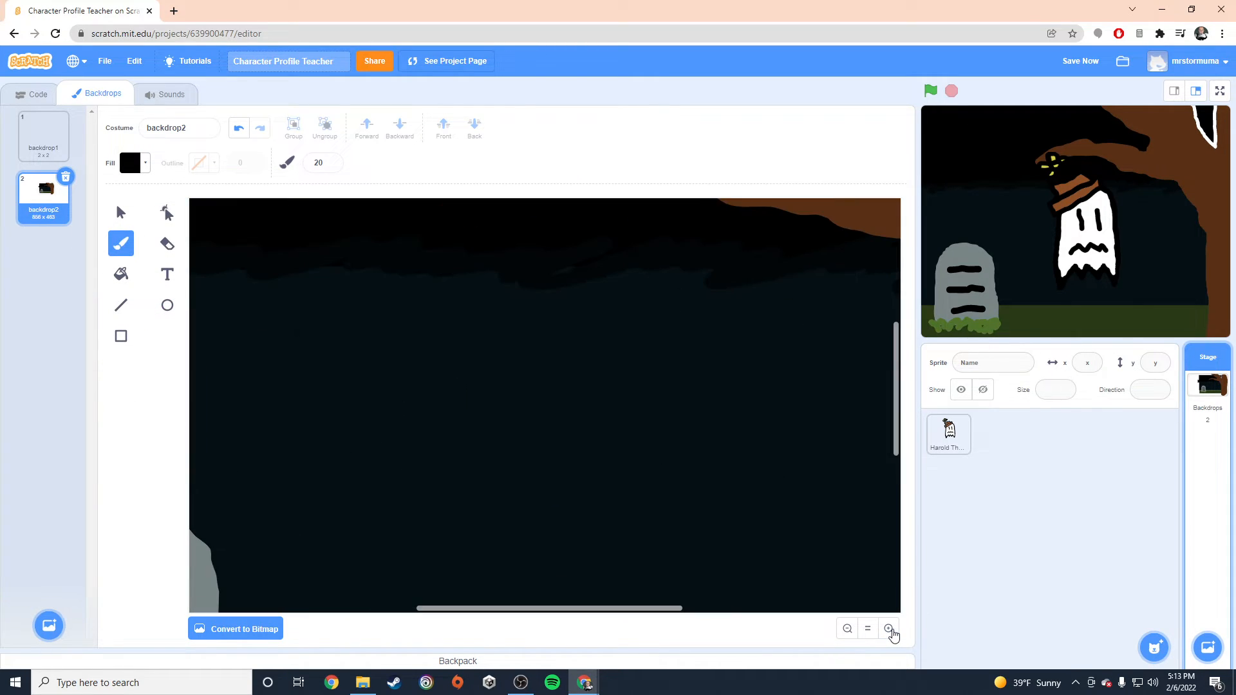
pyautogui.moveTo(544, 619); pyautogui.dragTo(692, 618)
pyautogui.scroll(5, 901, 386)
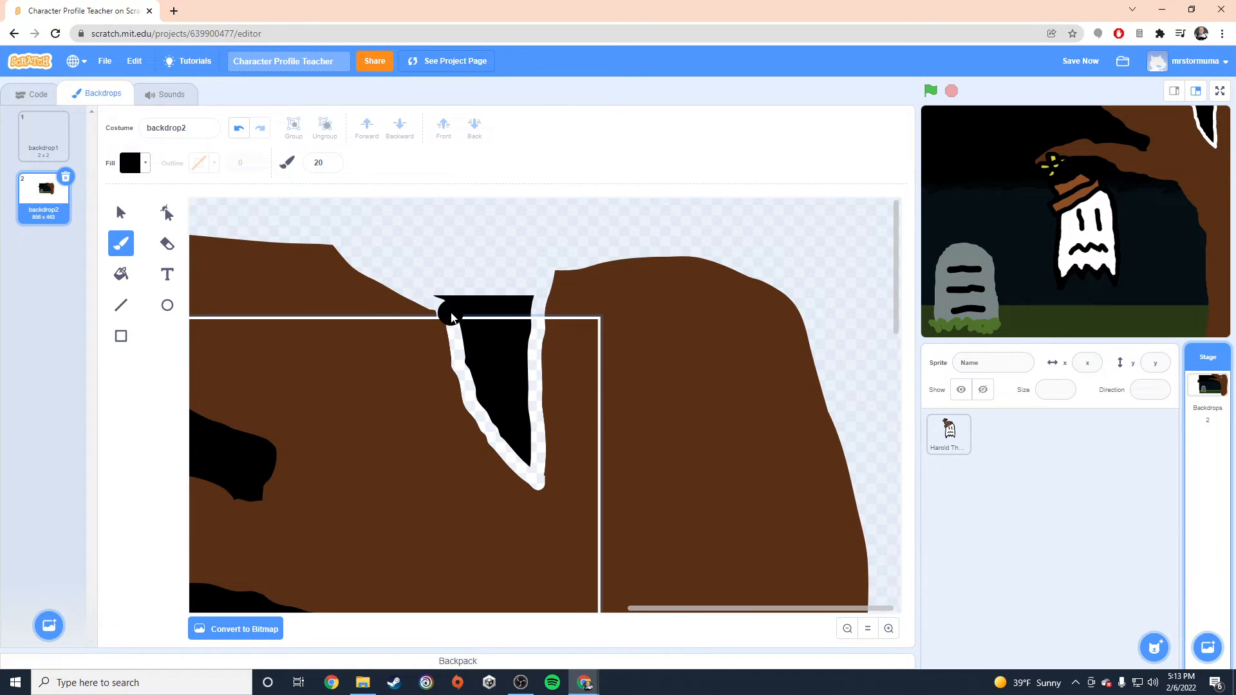
pyautogui.moveTo(458, 319)
pyautogui.mouseDown()
pyautogui.moveTo(474, 406)
pyautogui.moveTo(538, 483)
pyautogui.mouseUp()
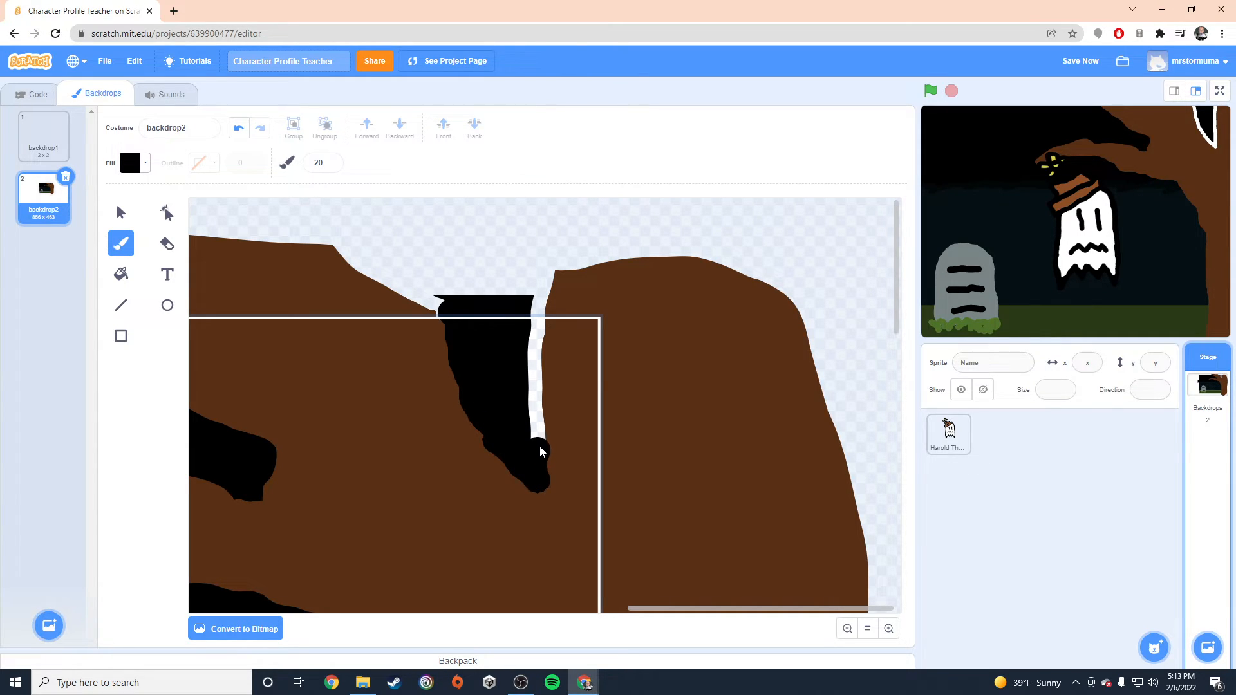
pyautogui.moveTo(538, 338); pyautogui.dragTo(537, 311)
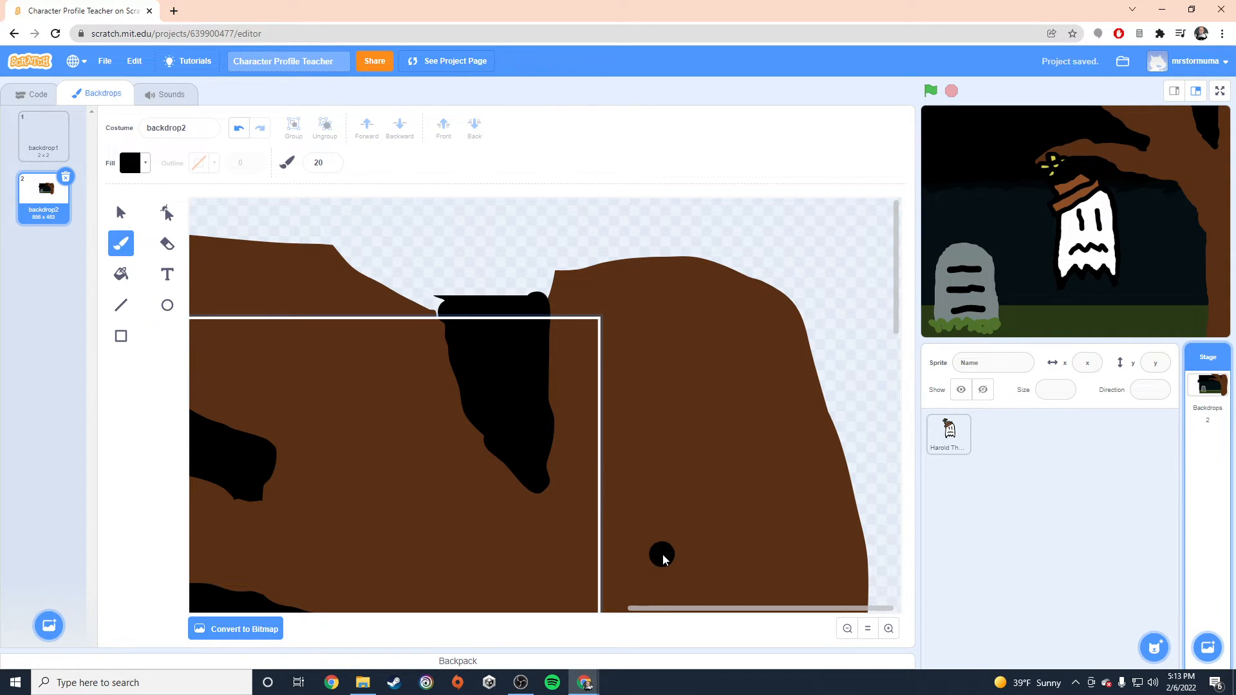
pyautogui.click(846, 629)
pyautogui.click(848, 630)
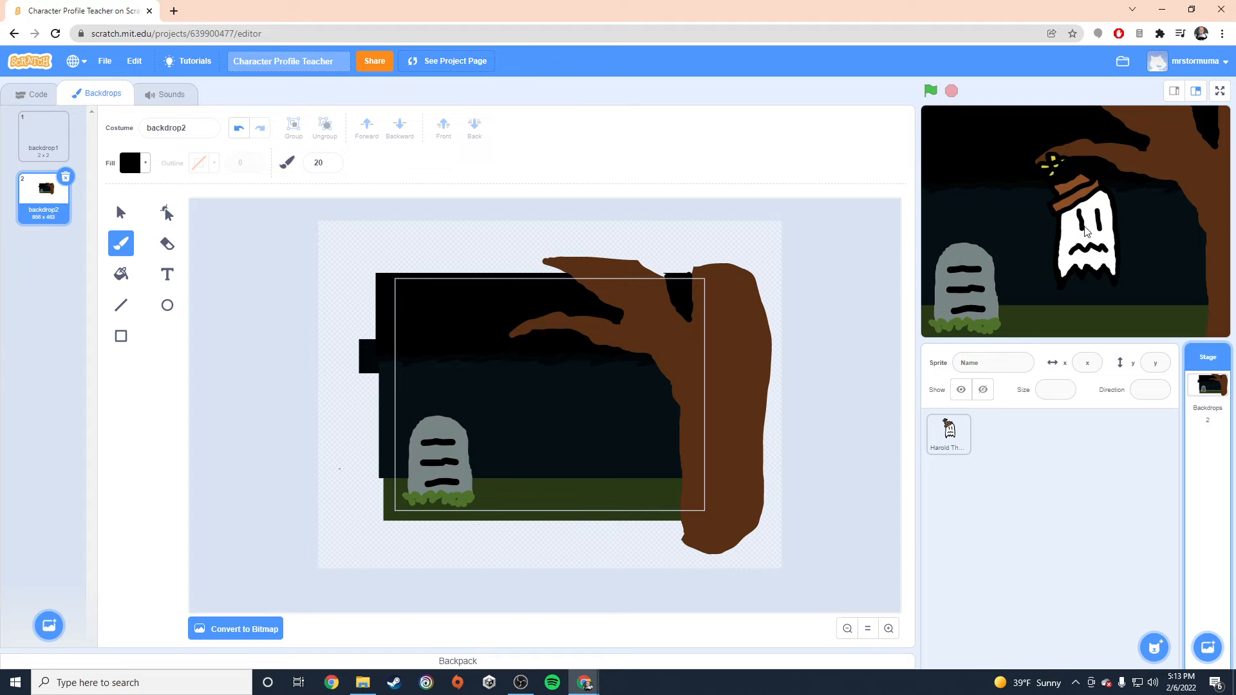
# - Move the ghost sprite down on the stage to x 17, y -64, and reopen the stage's backdrop
pyautogui.moveTo(1087, 234)
pyautogui.mouseDown()
pyautogui.moveTo(1071, 257)
pyautogui.moveTo(1085, 257)
pyautogui.mouseUp()
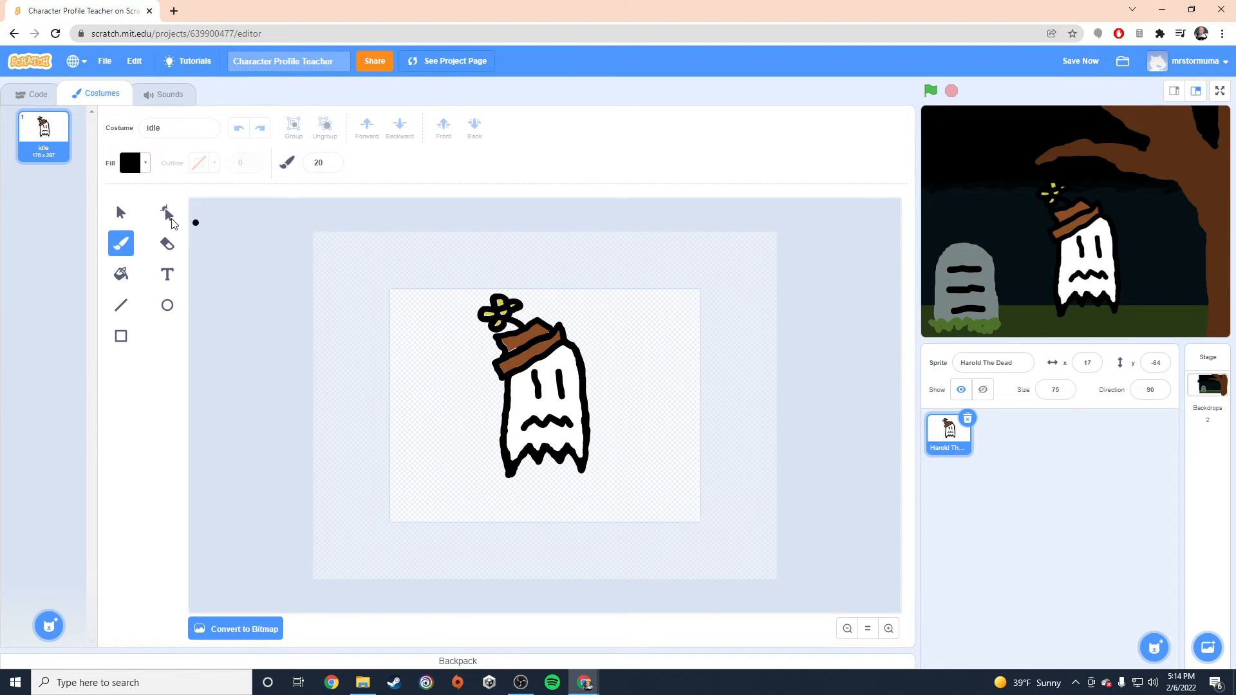
pyautogui.click(1208, 386)
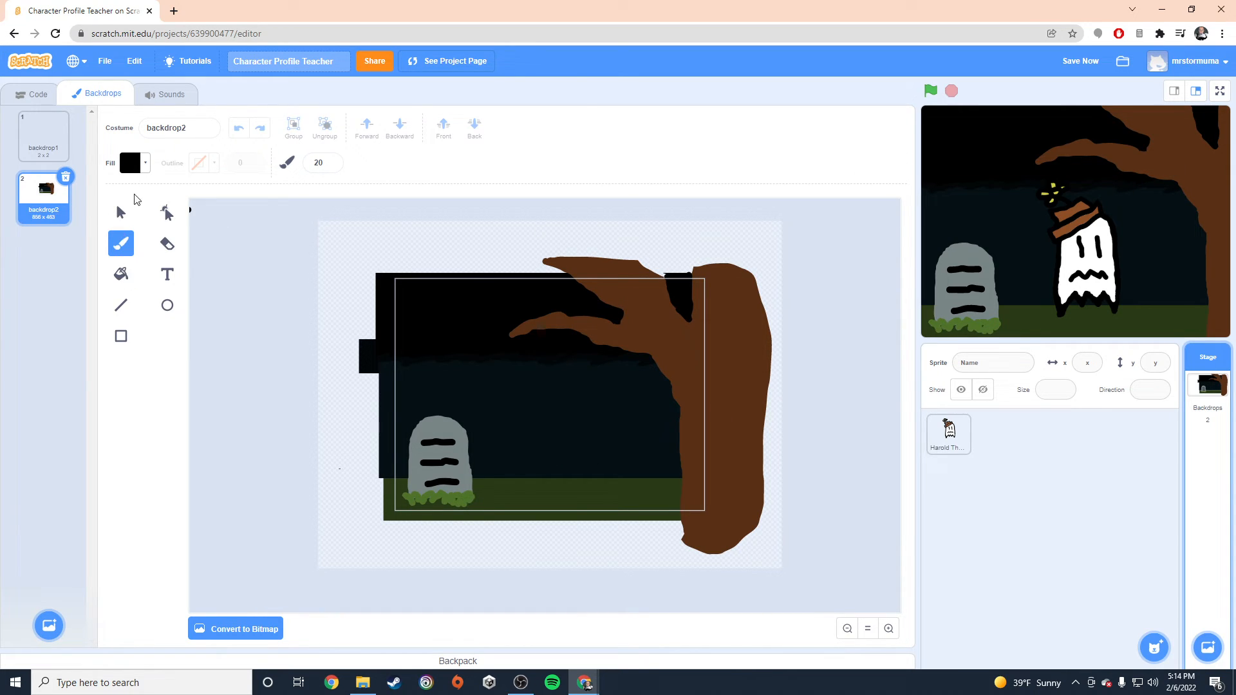
# - Try painting black bark lines and a knot on the tree's branches and trunk with a size 10 brush
pyautogui.click(123, 165)
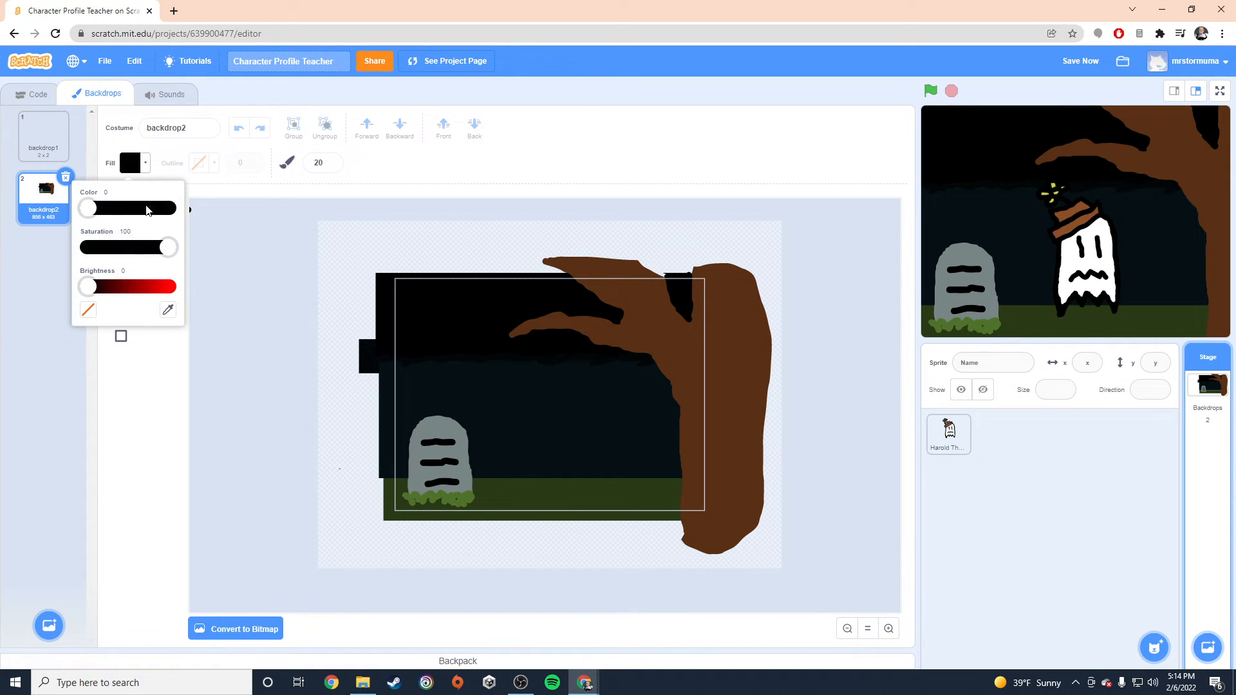
pyautogui.click(285, 229)
pyautogui.click(332, 165)
pyautogui.click(332, 166)
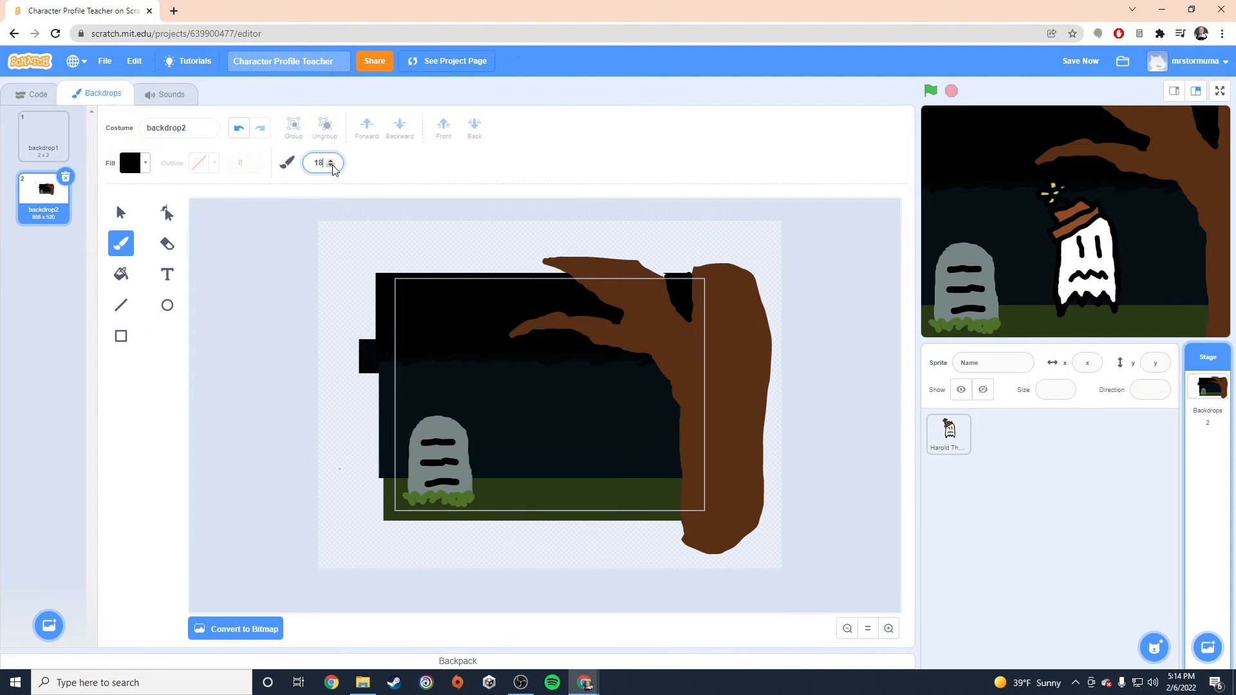
pyautogui.click(332, 165)
pyautogui.click(333, 165)
pyautogui.click(331, 165)
pyautogui.click(331, 166)
pyautogui.click(330, 166)
pyautogui.click(330, 166)
pyautogui.click(331, 166)
pyautogui.click(117, 250)
pyautogui.moveTo(669, 358); pyautogui.dragTo(672, 358)
pyautogui.moveTo(660, 315); pyautogui.dragTo(672, 328)
pyautogui.click(692, 354)
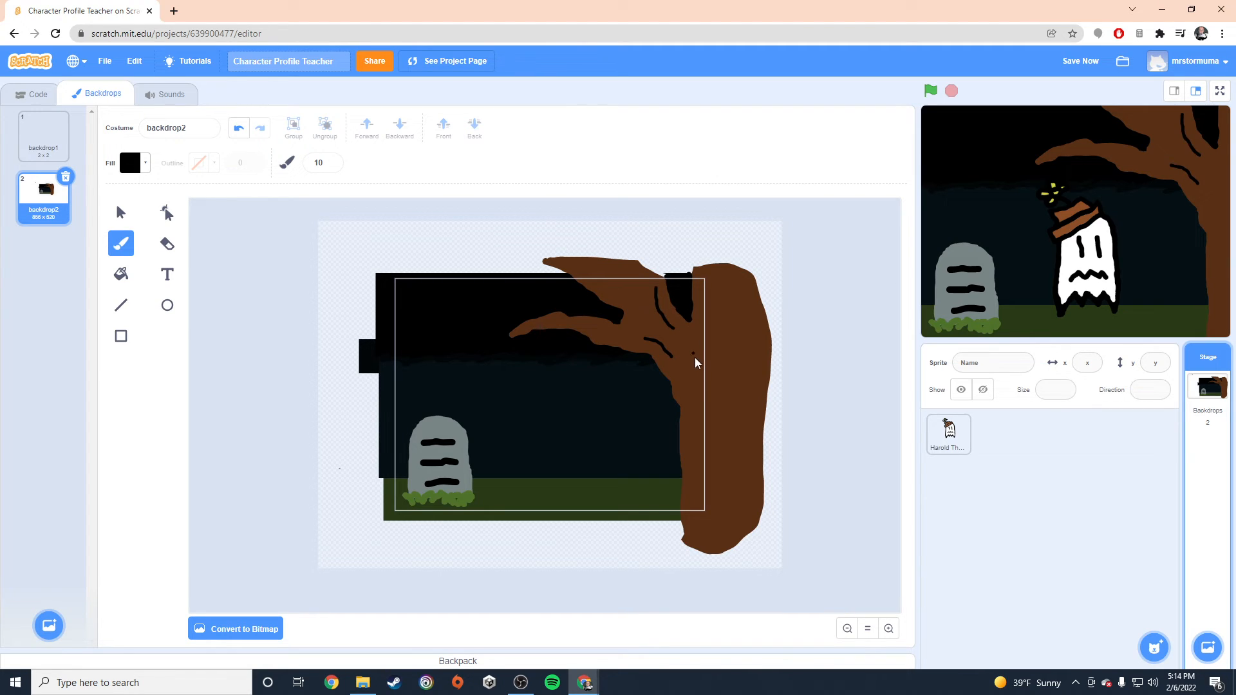
pyautogui.moveTo(701, 457); pyautogui.dragTo(702, 462)
pyautogui.moveTo(695, 349); pyautogui.dragTo(691, 348)
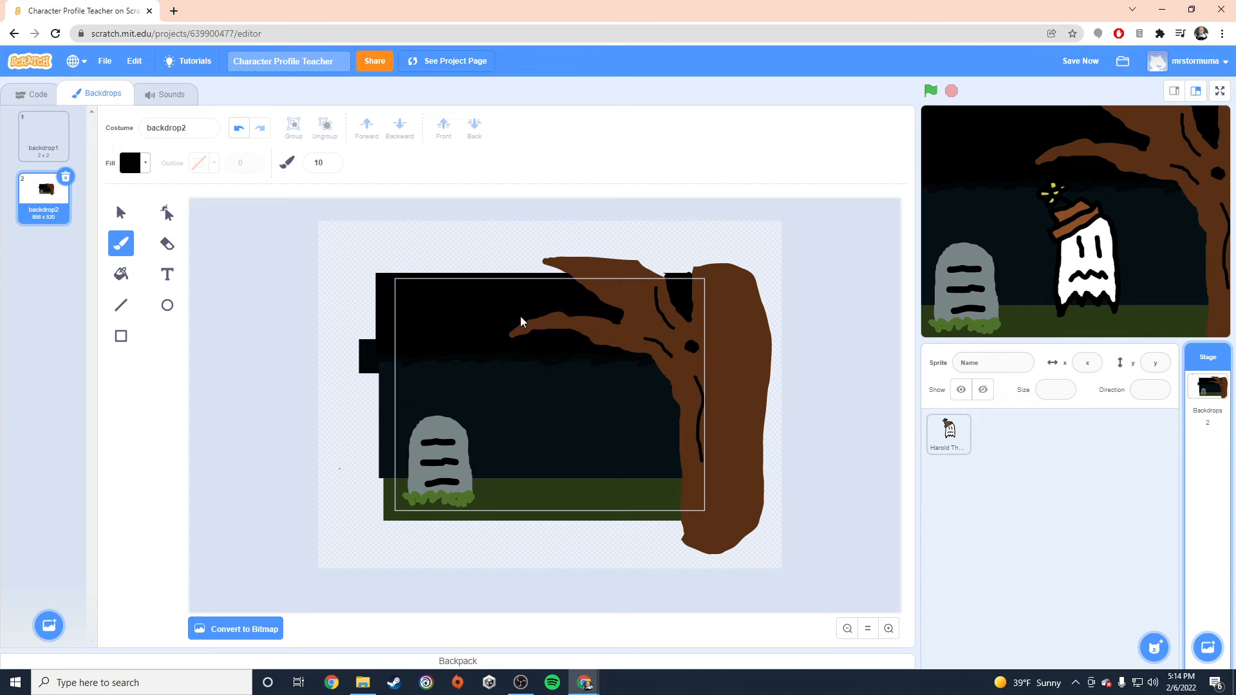
pyautogui.moveTo(603, 333); pyautogui.dragTo(619, 332)
# - Undo the black bark lines and the knot on the tree
pyautogui.hotkey('ctrl', 'z')
pyautogui.hotkey('ctrl', 'z')
pyautogui.hotkey('ctrl', 'z')
pyautogui.hotkey('ctrl', 'z')
pyautogui.hotkey('ctrl', 'z')
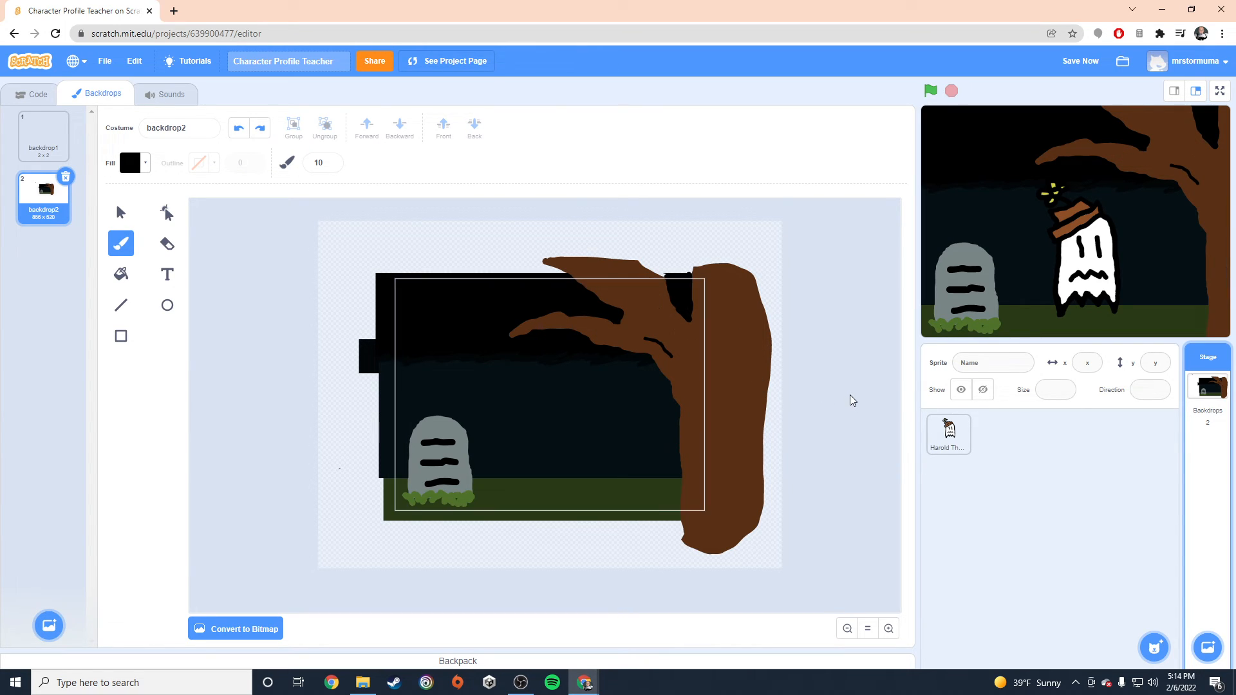
pyautogui.hotkey('ctrl', 'z')
# - Delete the blank backdrop1 and rename the painted backdrop as Graveyard
pyautogui.click(68, 136)
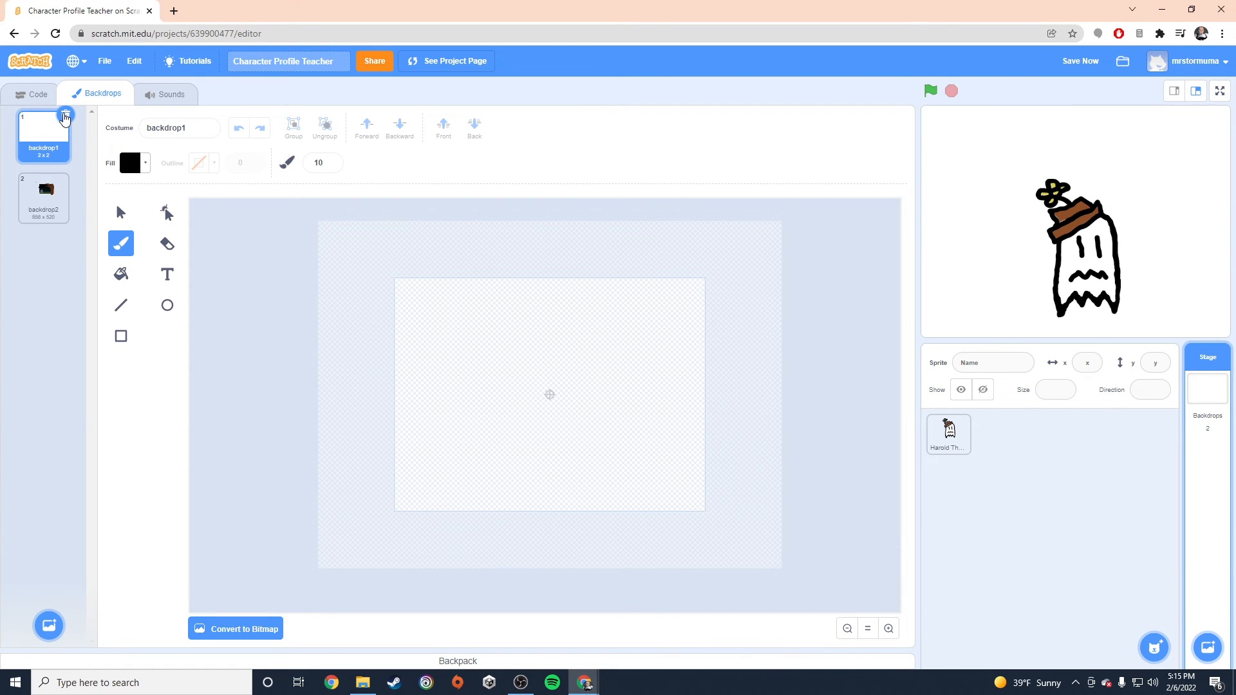
pyautogui.click(65, 115)
pyautogui.moveTo(197, 128); pyautogui.dragTo(75, 129)
pyautogui.write('Graveyard')
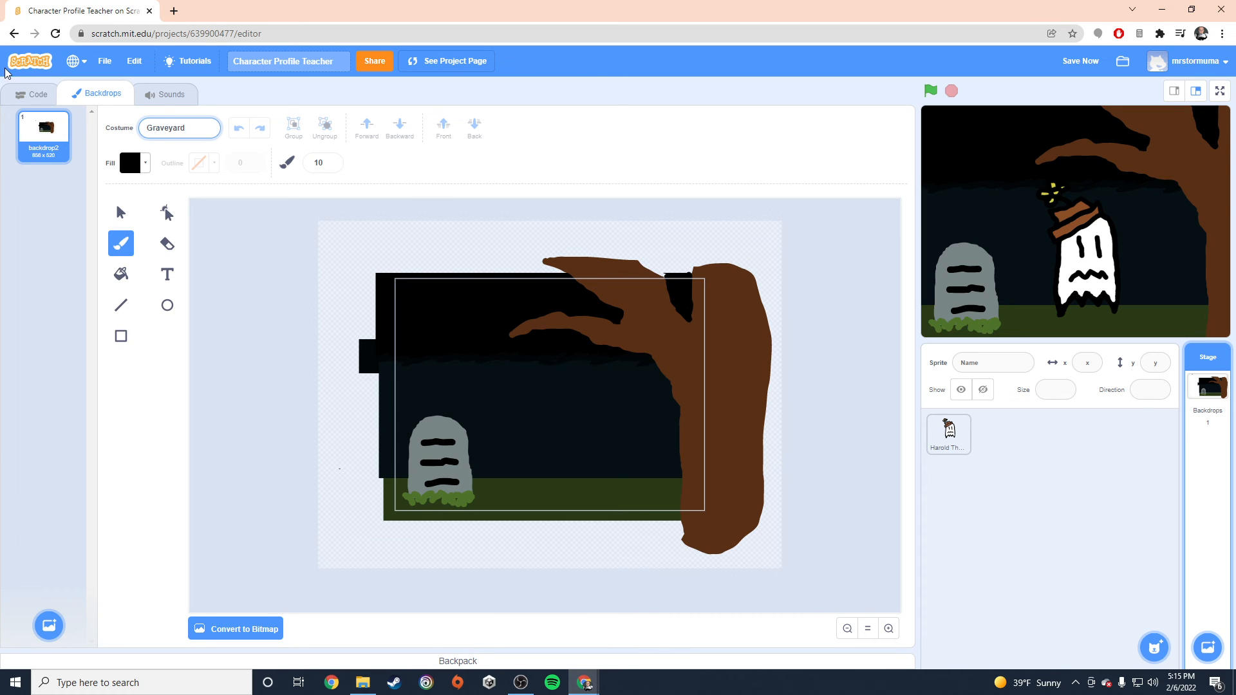
pyautogui.click(34, 243)
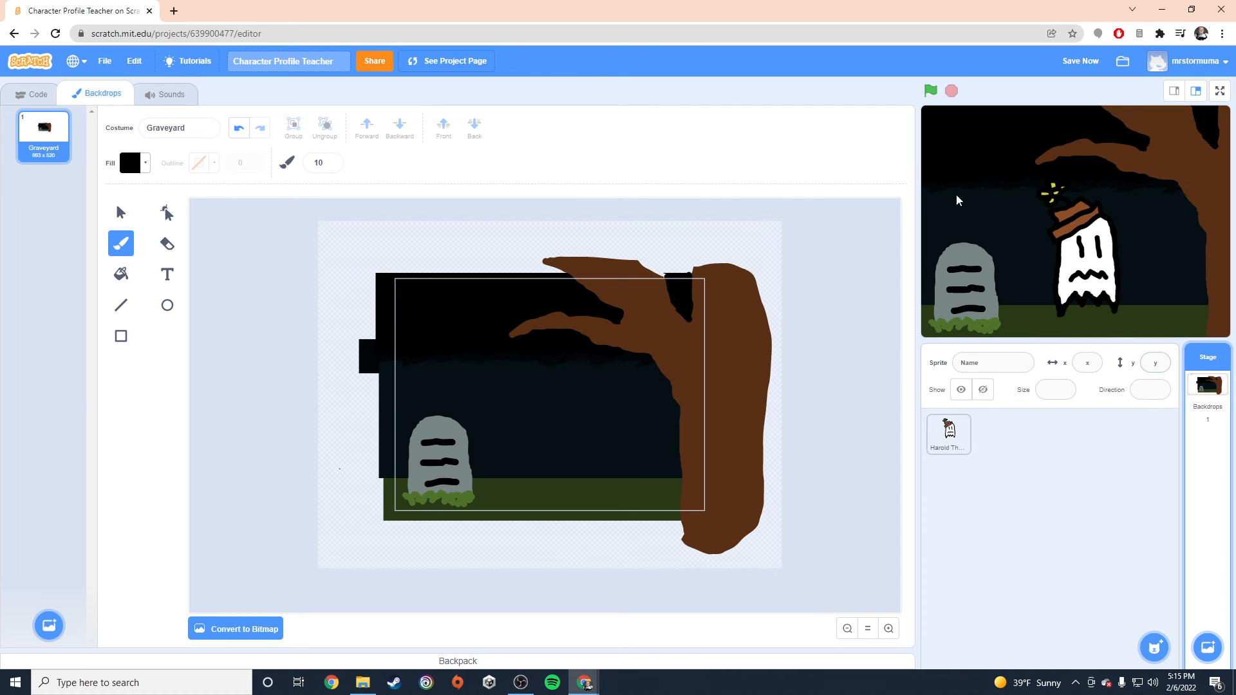
# - View the code areas of the stage and of the ghost sprite, and return to the Graveyard backdrop
pyautogui.click(14, 94)
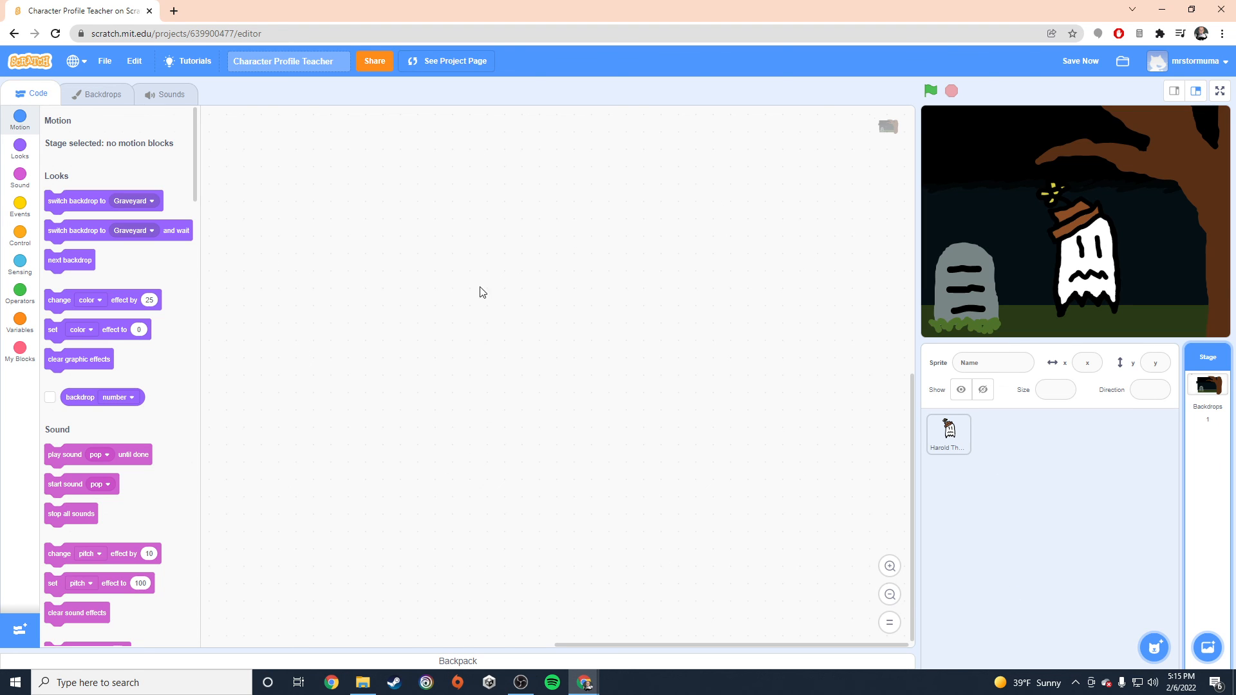
pyautogui.click(951, 444)
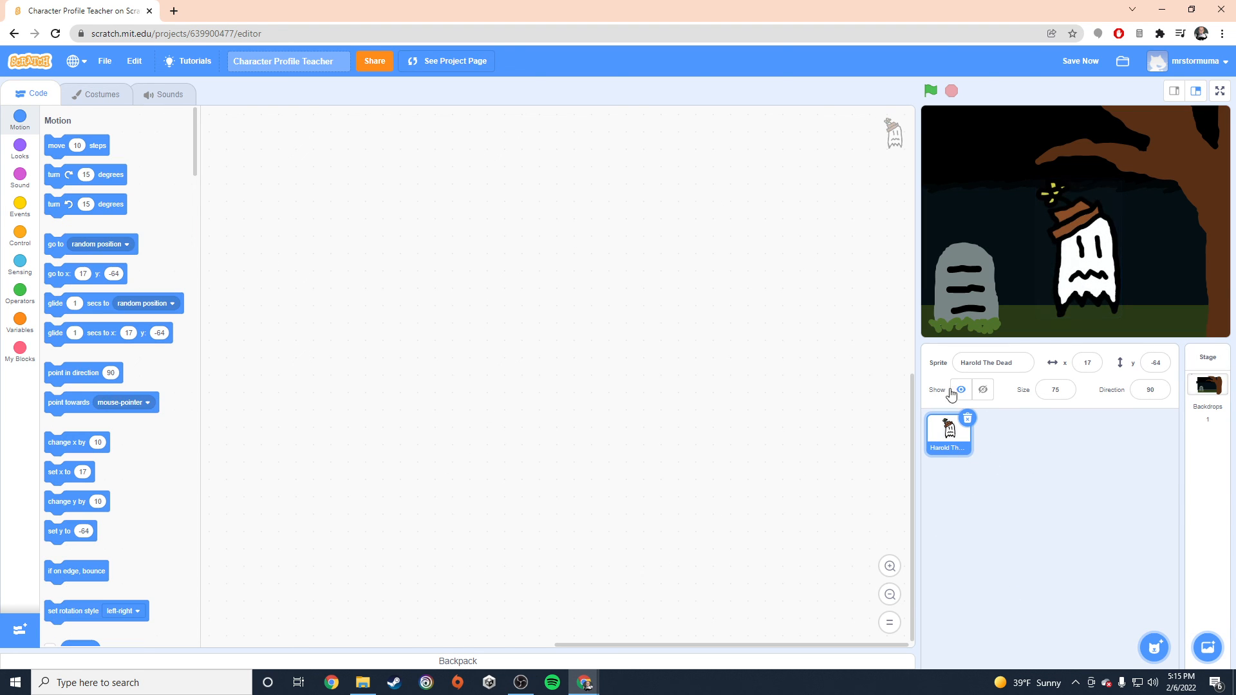
pyautogui.click(1208, 400)
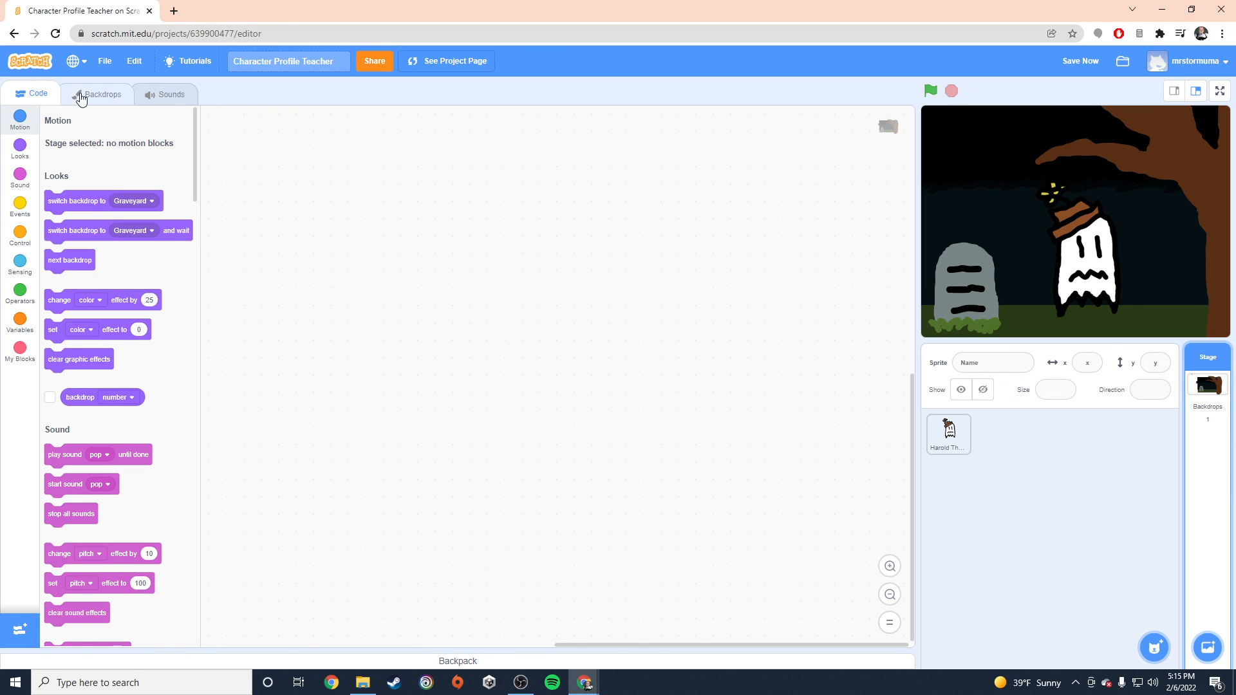
pyautogui.click(84, 95)
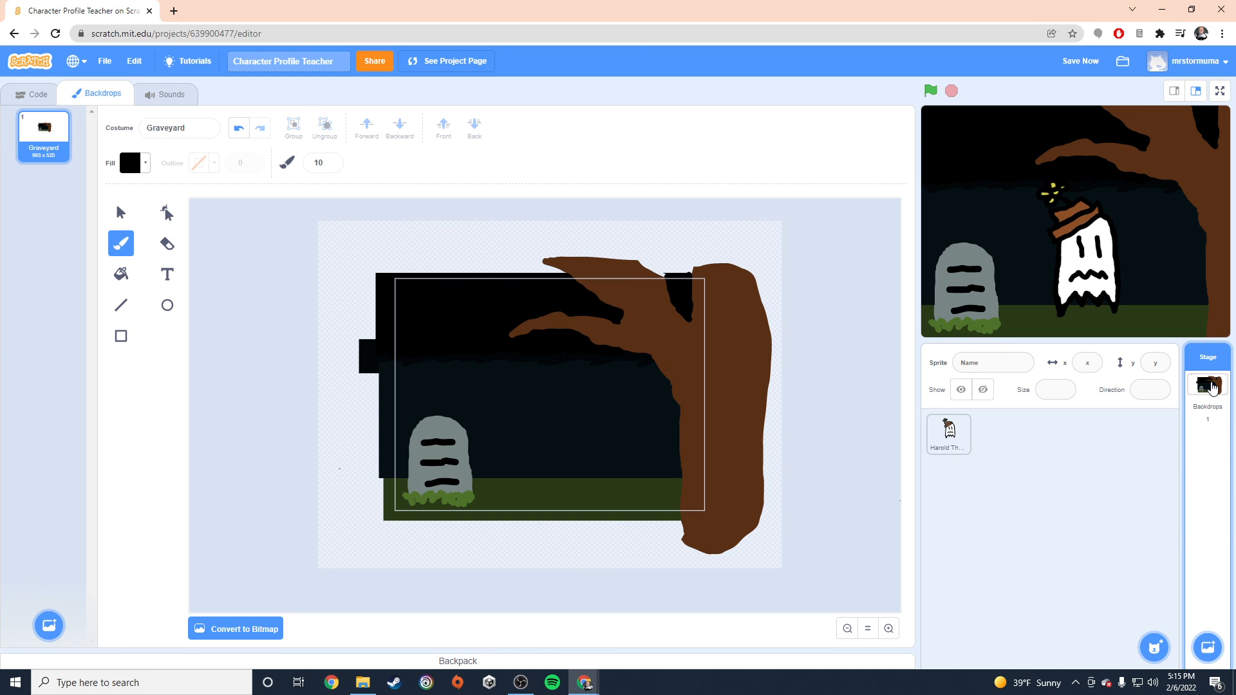
pyautogui.rightClick(1212, 386)
pyautogui.click(1087, 549)
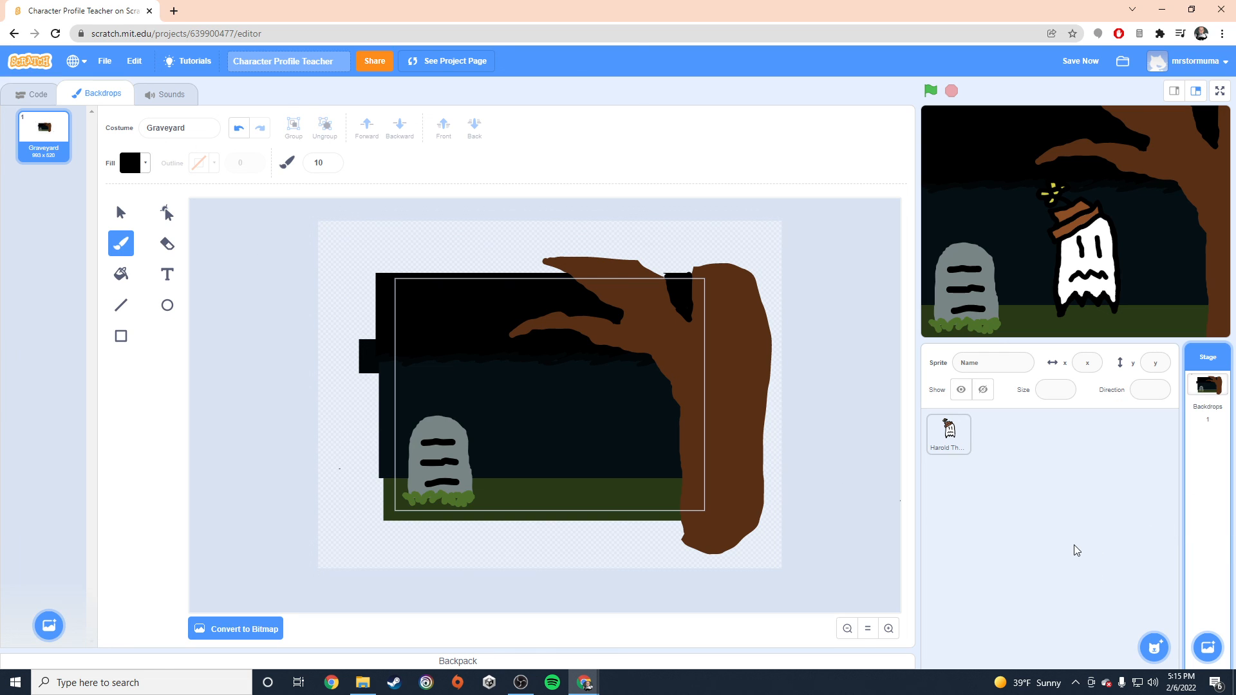